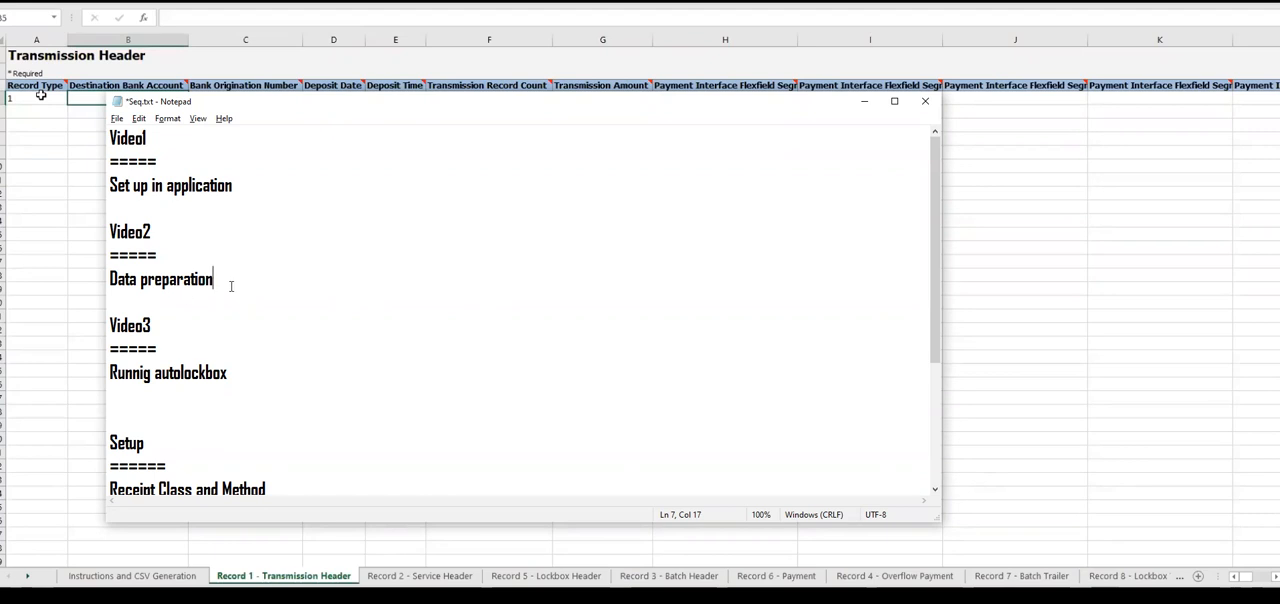
Step: Review the "Set up in application" and "Data preparation" entries in the video outline notes, and minimise the notes
{"action": "left_click", "coordinate": [266, 302]}
{"action": "left_click_drag", "start_coordinate": [254, 184], "coordinate": [111, 160]}
{"action": "left_click_drag", "start_coordinate": [233, 185], "coordinate": [101, 185]}
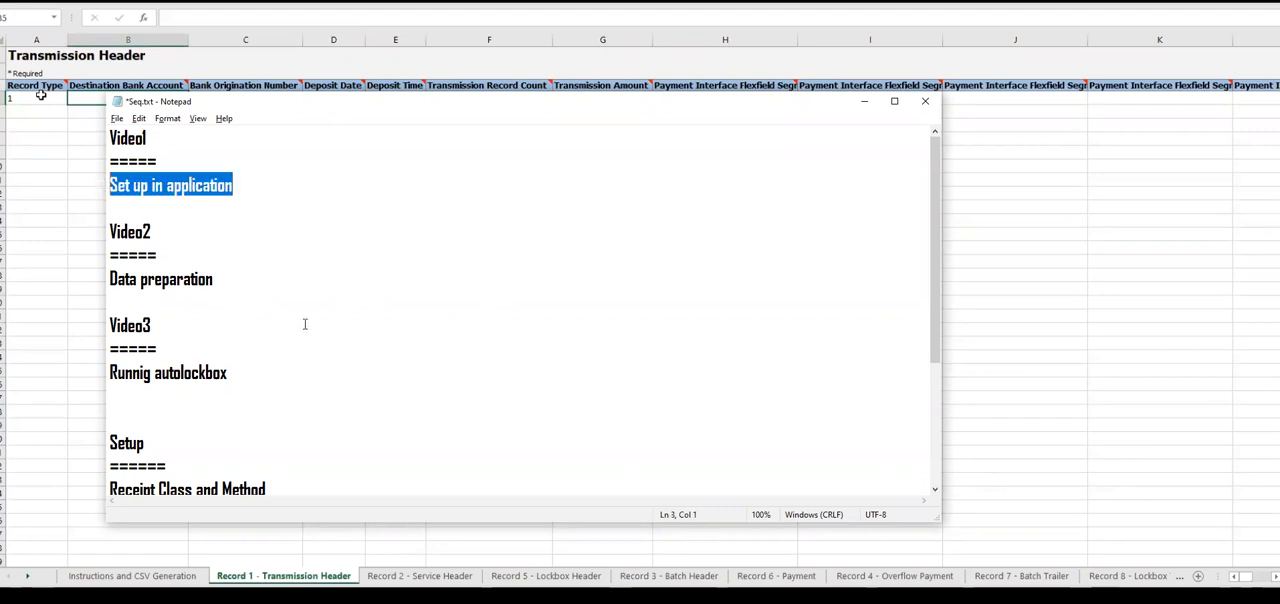
{"action": "left_click", "coordinate": [229, 296]}
{"action": "left_click_drag", "start_coordinate": [214, 281], "coordinate": [108, 282]}
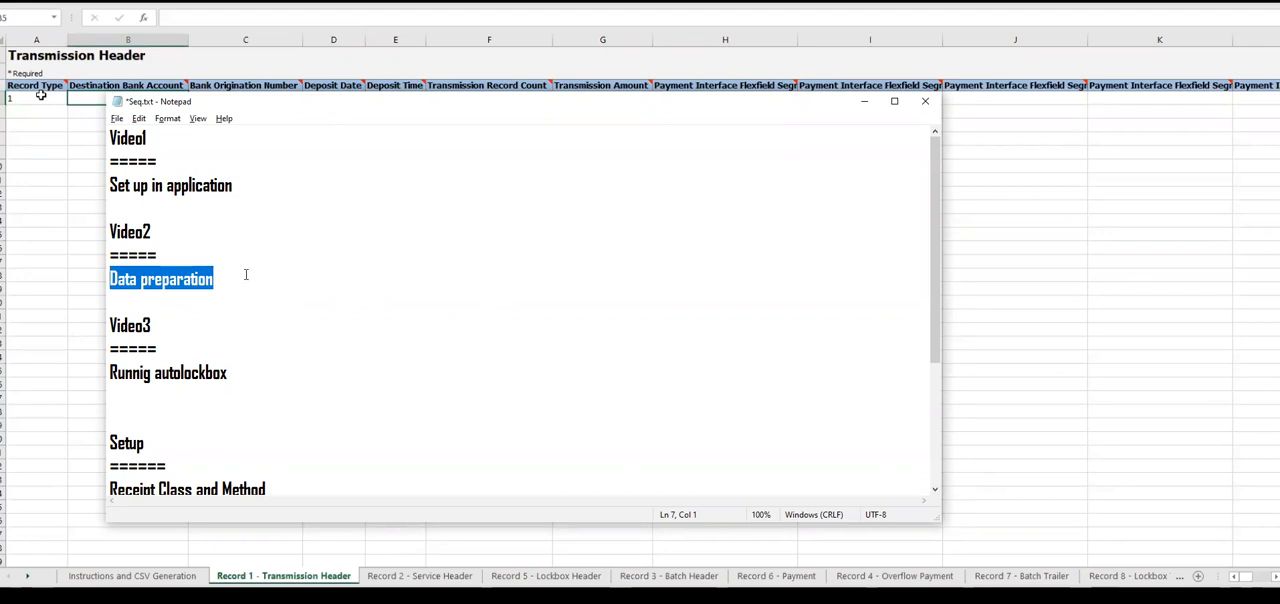
{"action": "left_click", "coordinate": [864, 102]}
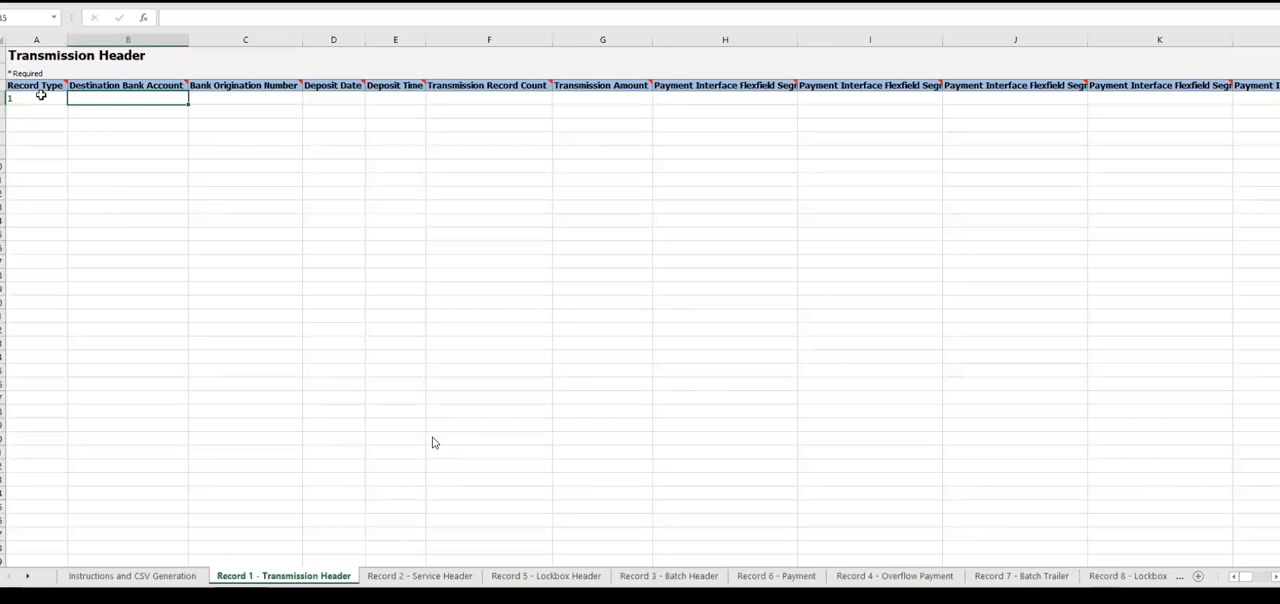
Step: Copy the bank account from the details notes into the Destination Bank Account cell of the Transmission Header record
{"action": "key", "text": "super+Tab"}
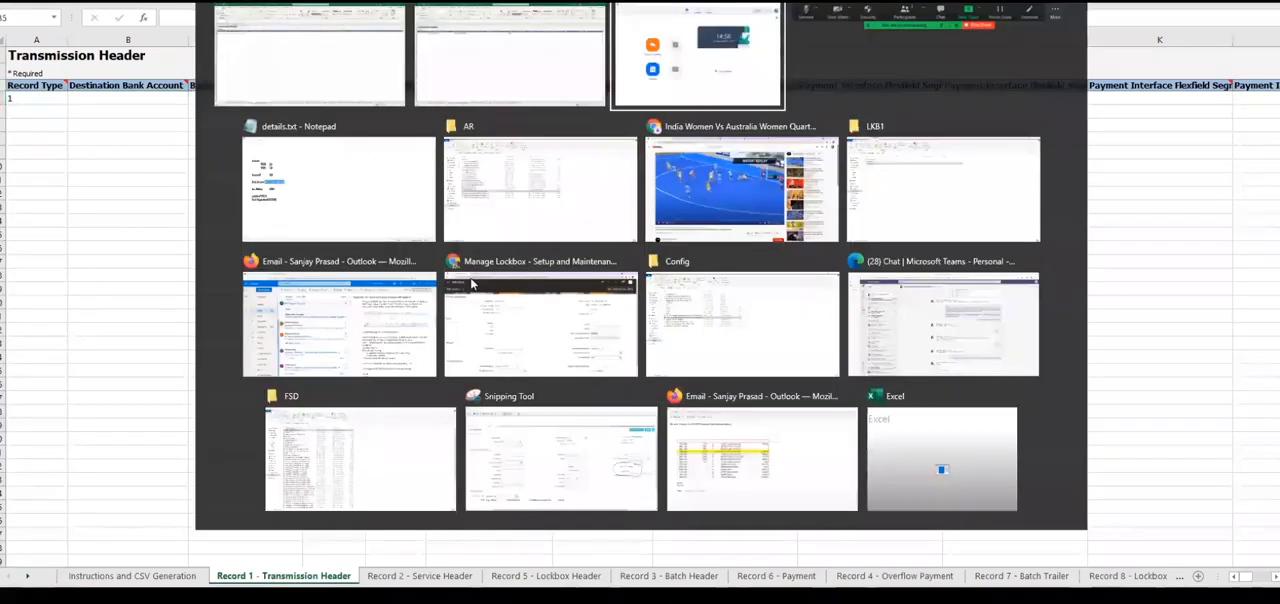
{"action": "left_click", "coordinate": [305, 215]}
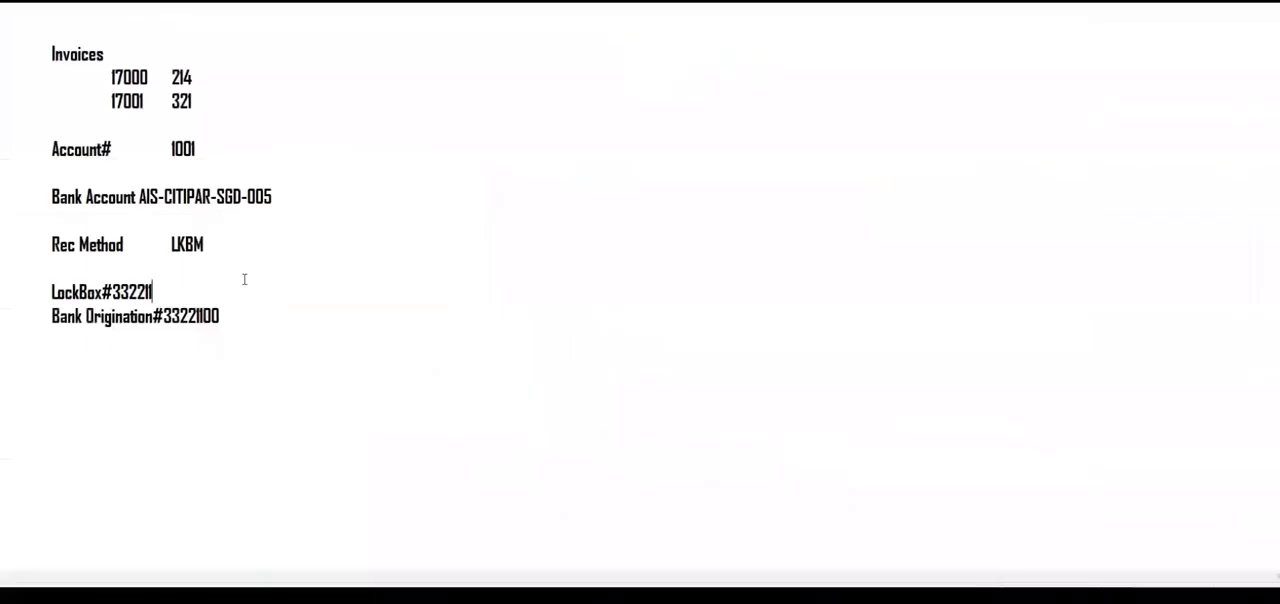
{"action": "left_click_drag", "start_coordinate": [139, 197], "coordinate": [273, 197]}
{"action": "key", "text": "ctrl+c"}
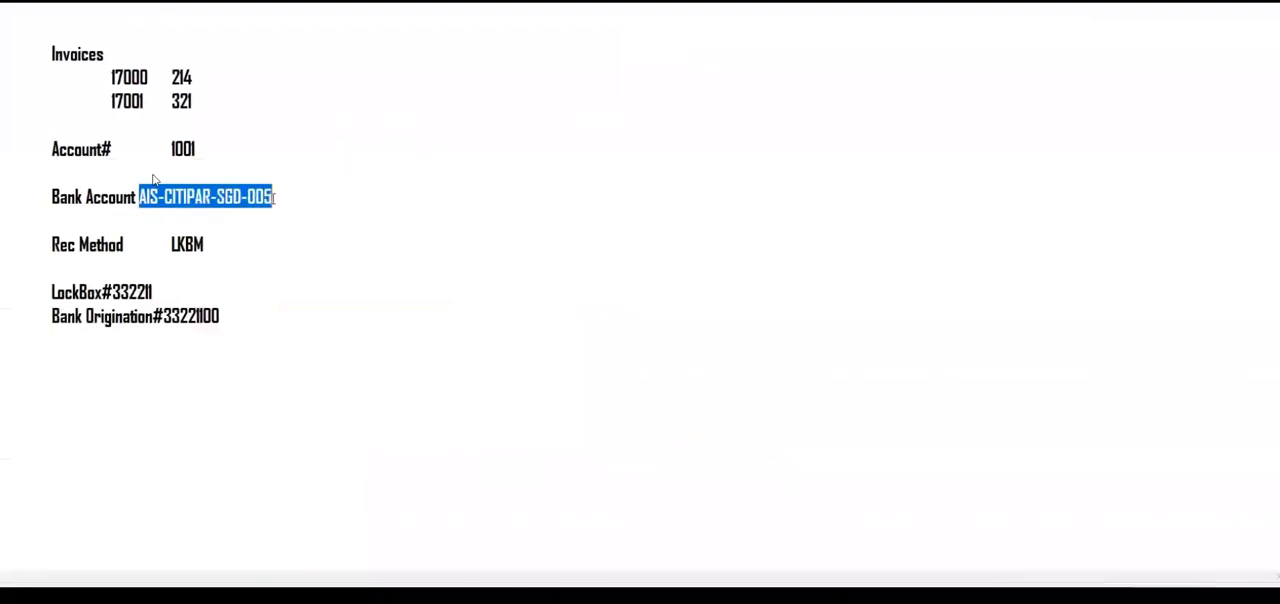
{"action": "key", "text": "alt+Tab"}
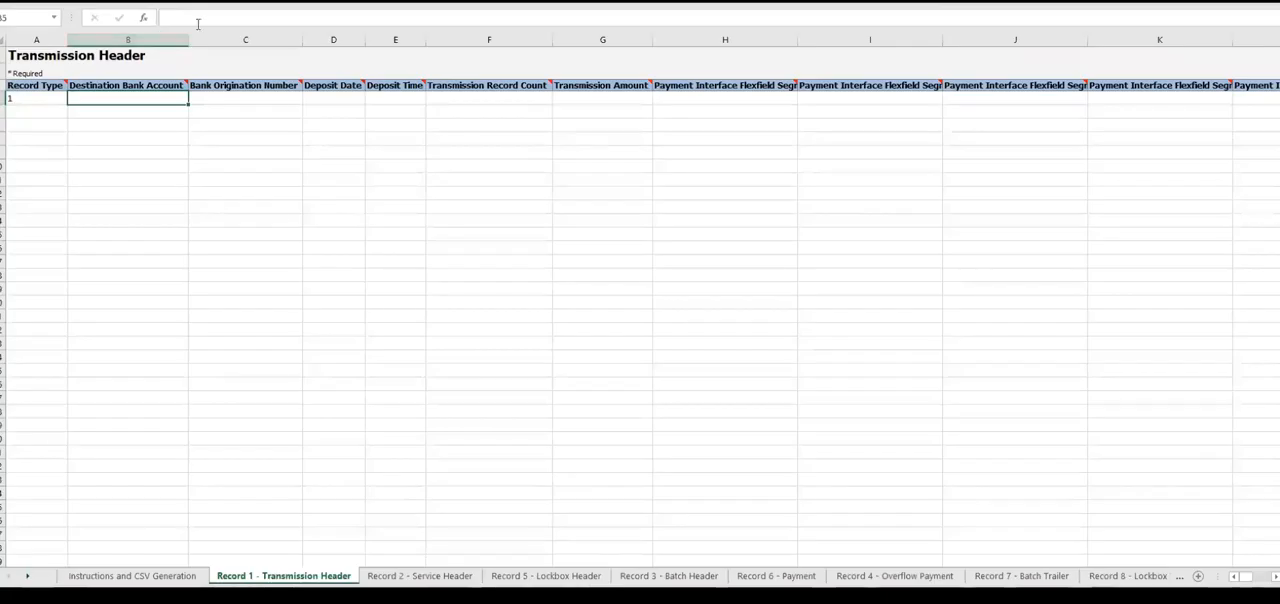
{"action": "key", "text": "ctrl+v"}
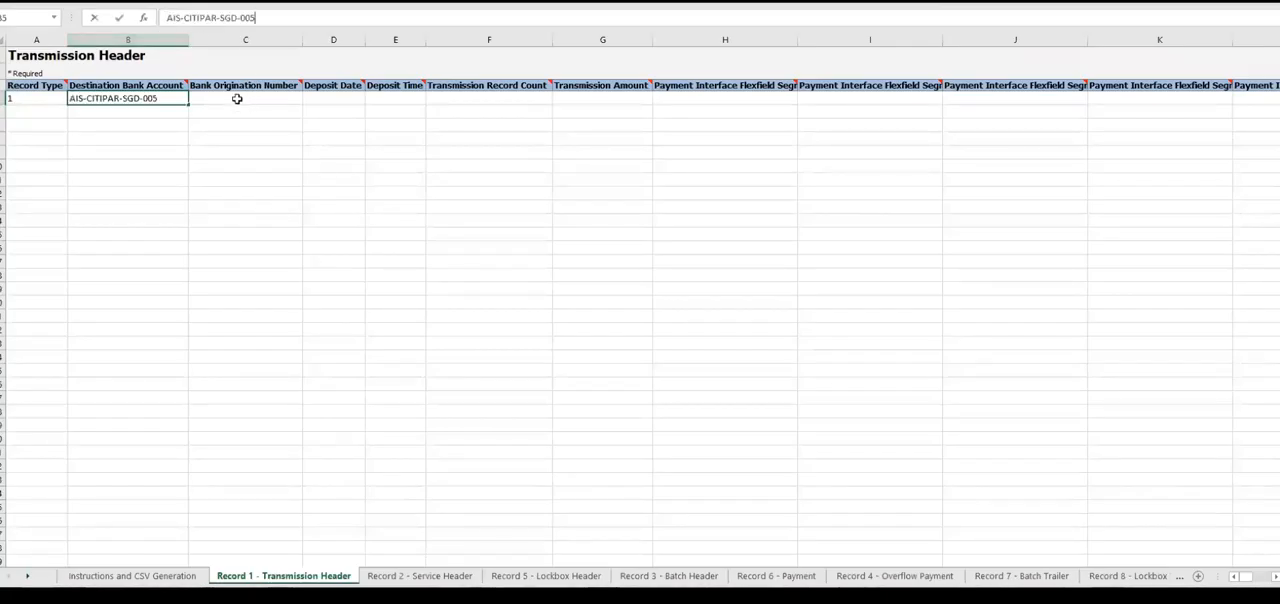
{"action": "left_click", "coordinate": [237, 98]}
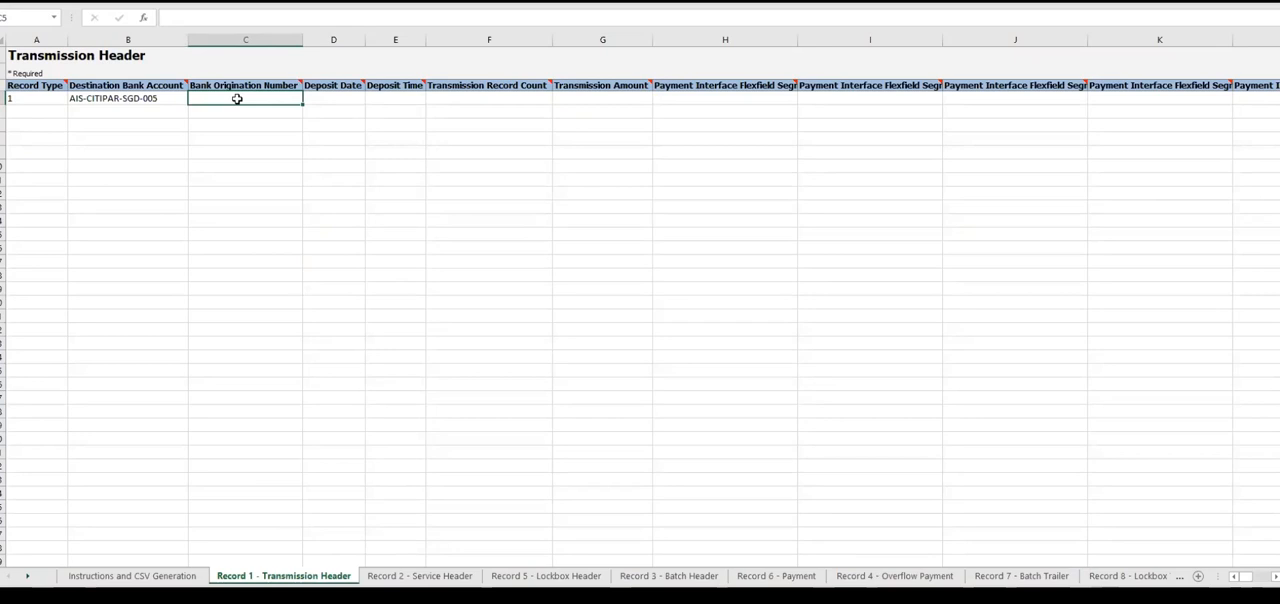
Step: Copy the bank origination number from the details notes into the Transmission Header's Bank Origination Number cell
{"action": "key", "text": "alt+Tab"}
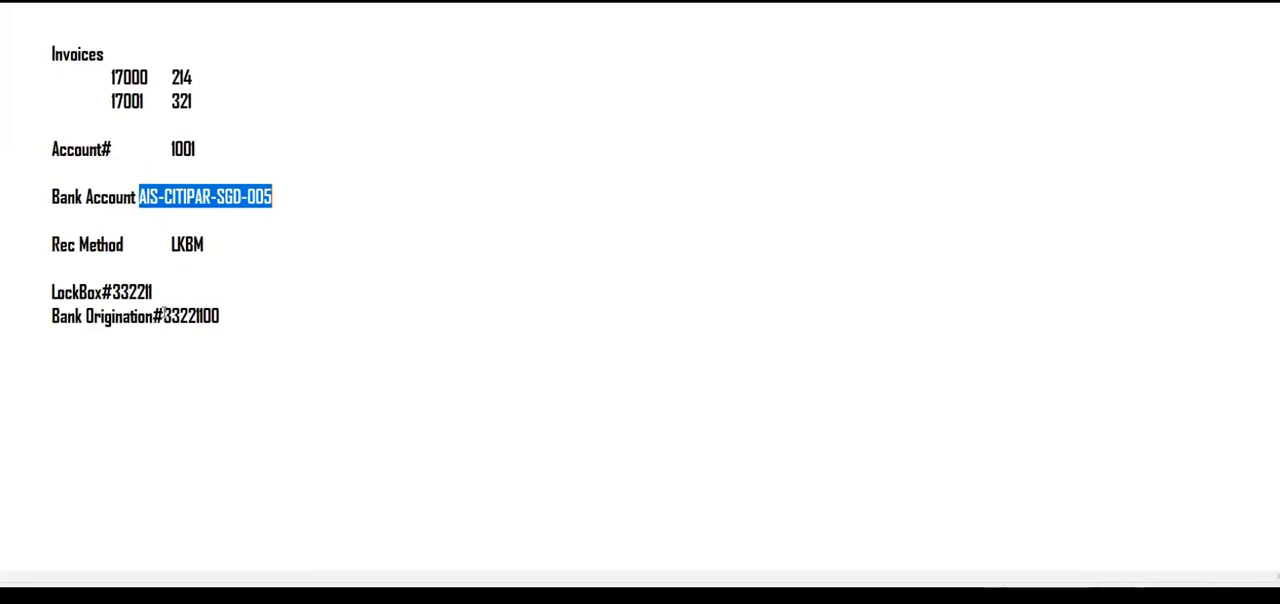
{"action": "left_click_drag", "start_coordinate": [163, 316], "coordinate": [224, 314]}
{"action": "key", "text": "ctrl+c"}
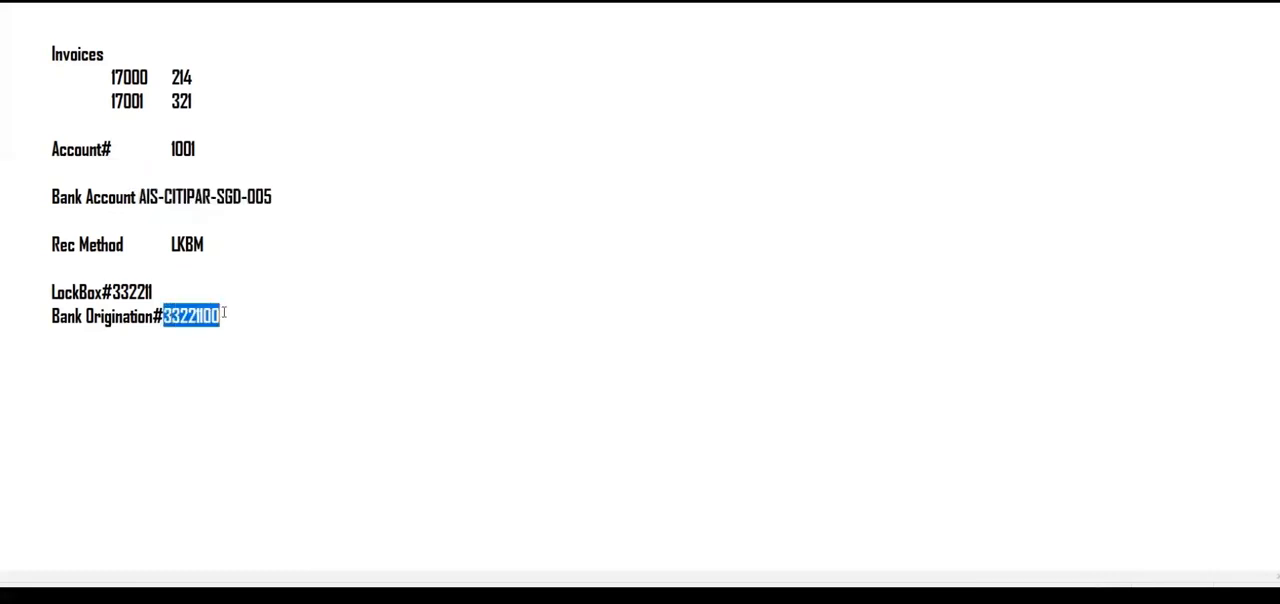
{"action": "key", "text": "alt+Tab"}
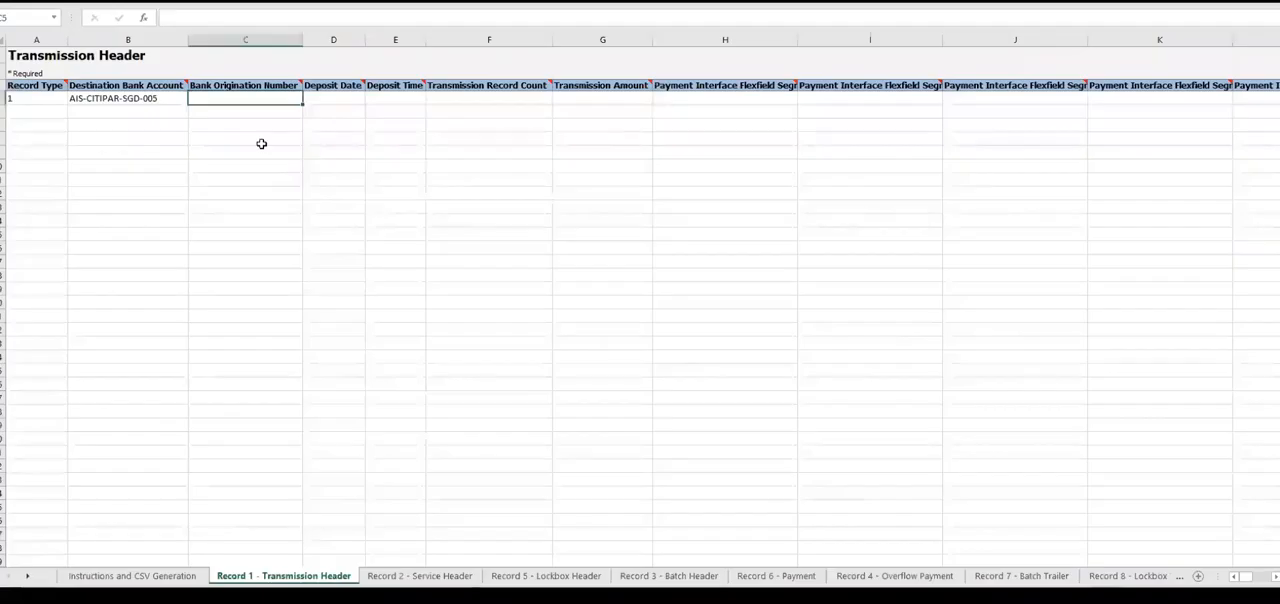
{"action": "left_click", "coordinate": [259, 22]}
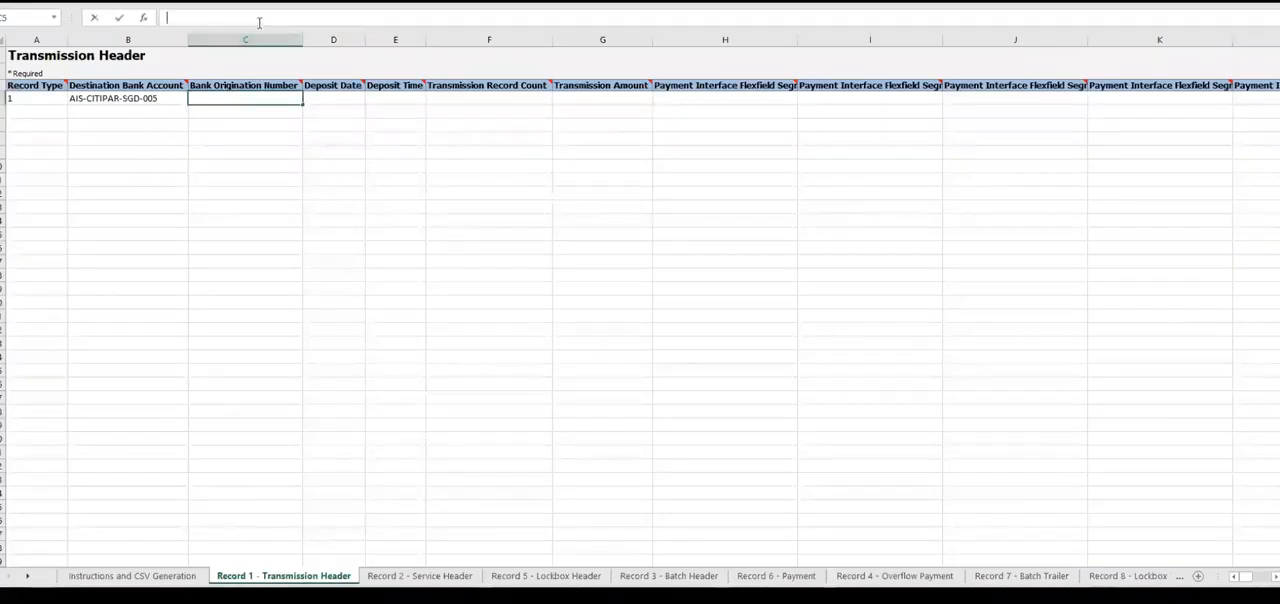
{"action": "key", "text": "ctrl+v"}
Step: Set the Transmission Header's deposit date to 210531 and its transmission record count to 8, leaving the deposit time blank
{"action": "left_click", "coordinate": [333, 98]}
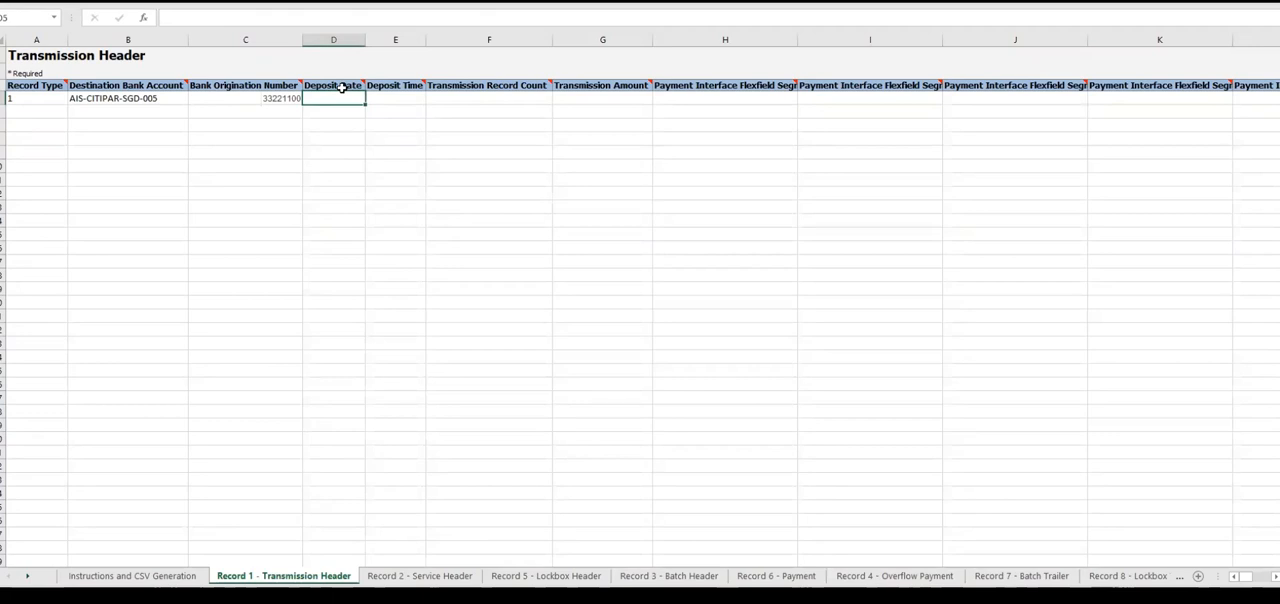
{"action": "mouse_move", "coordinate": [342, 88]}
{"action": "type", "text": "210531"}
{"action": "key", "text": "Tab"}
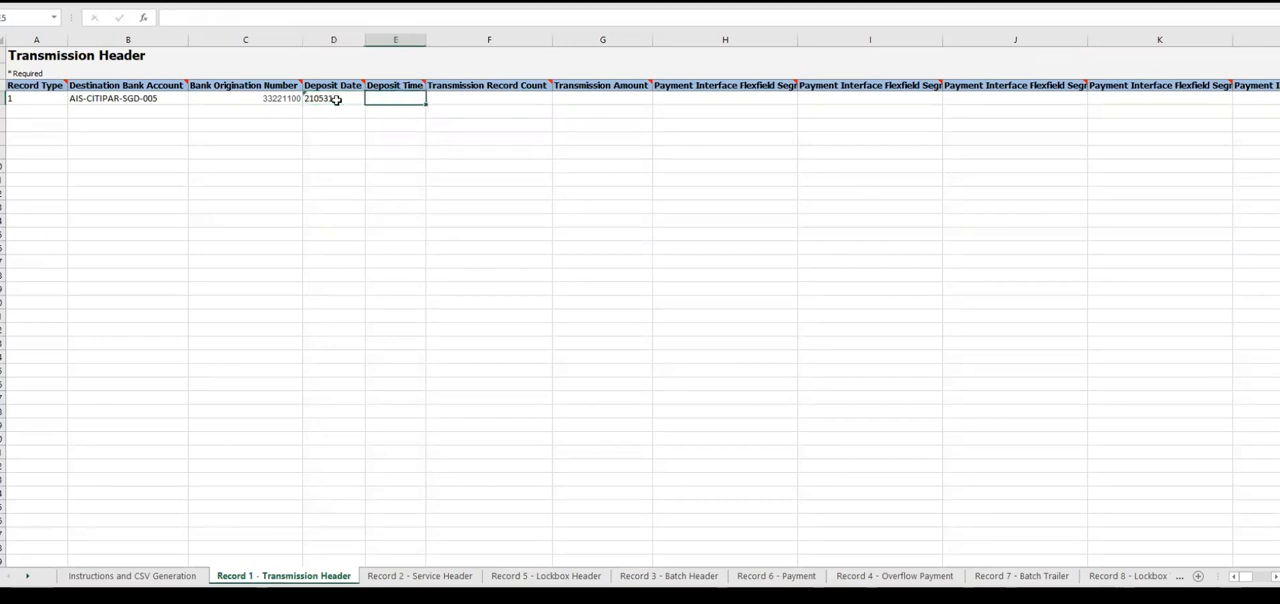
{"action": "key", "text": "Tab"}
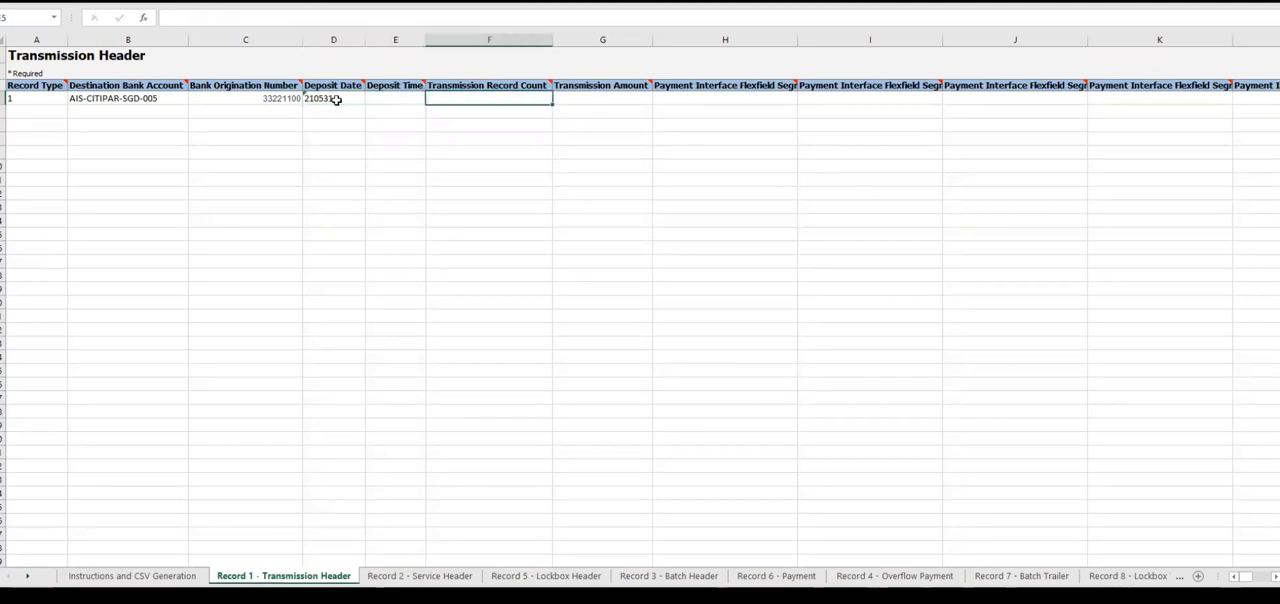
{"action": "type", "text": "8"}
{"action": "key", "text": "Tab"}
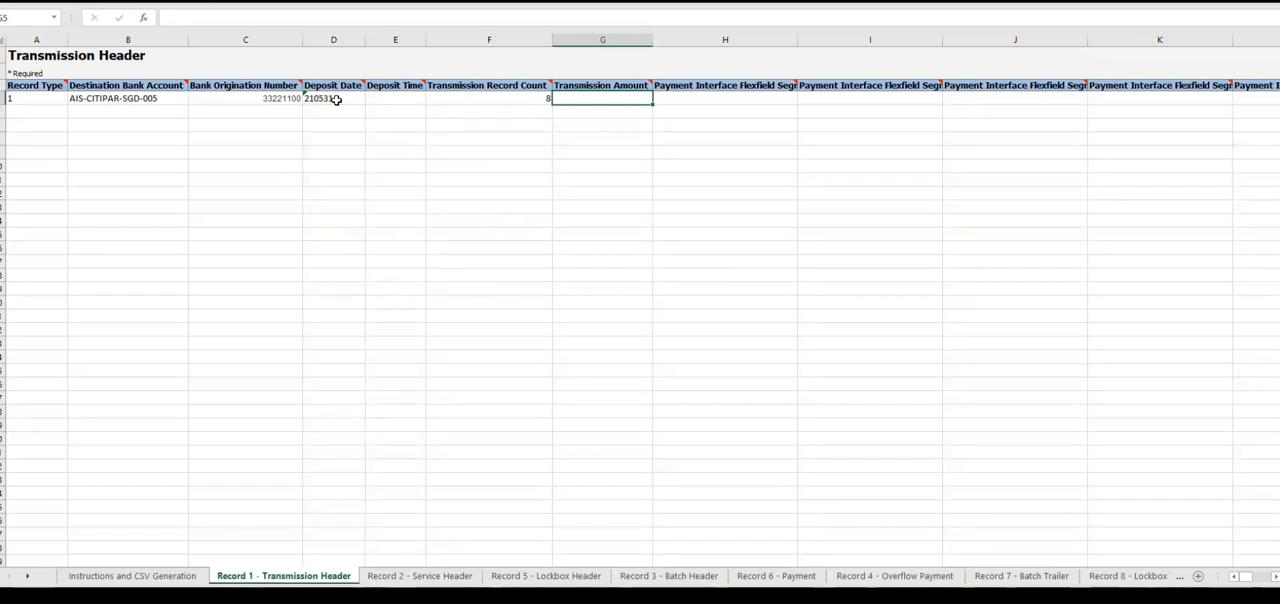
Step: Add a separator line of equals signs under the invoice amounts in the details notes
{"action": "key", "text": "alt+Tab"}
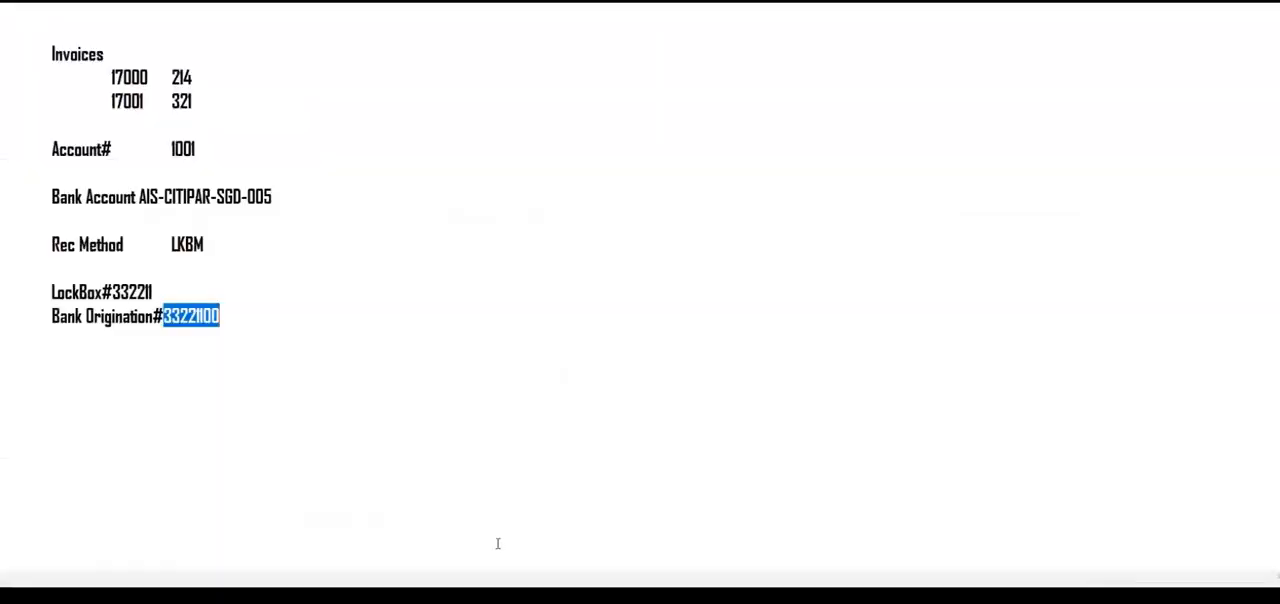
{"action": "left_click", "coordinate": [209, 111]}
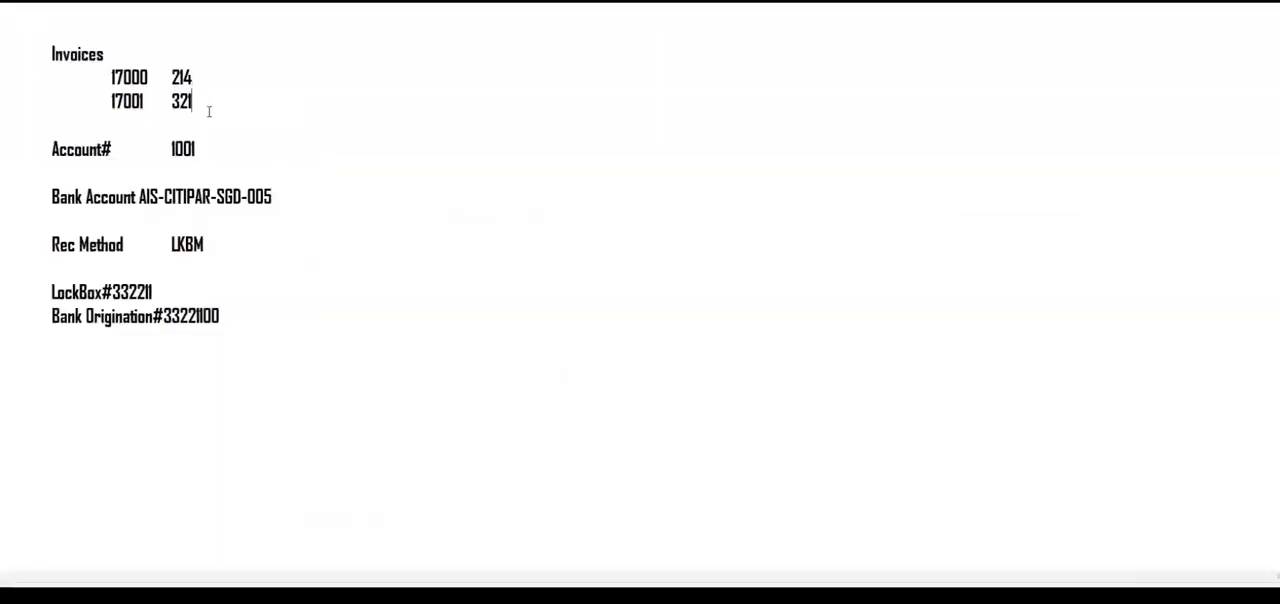
{"action": "key", "text": "Return"}
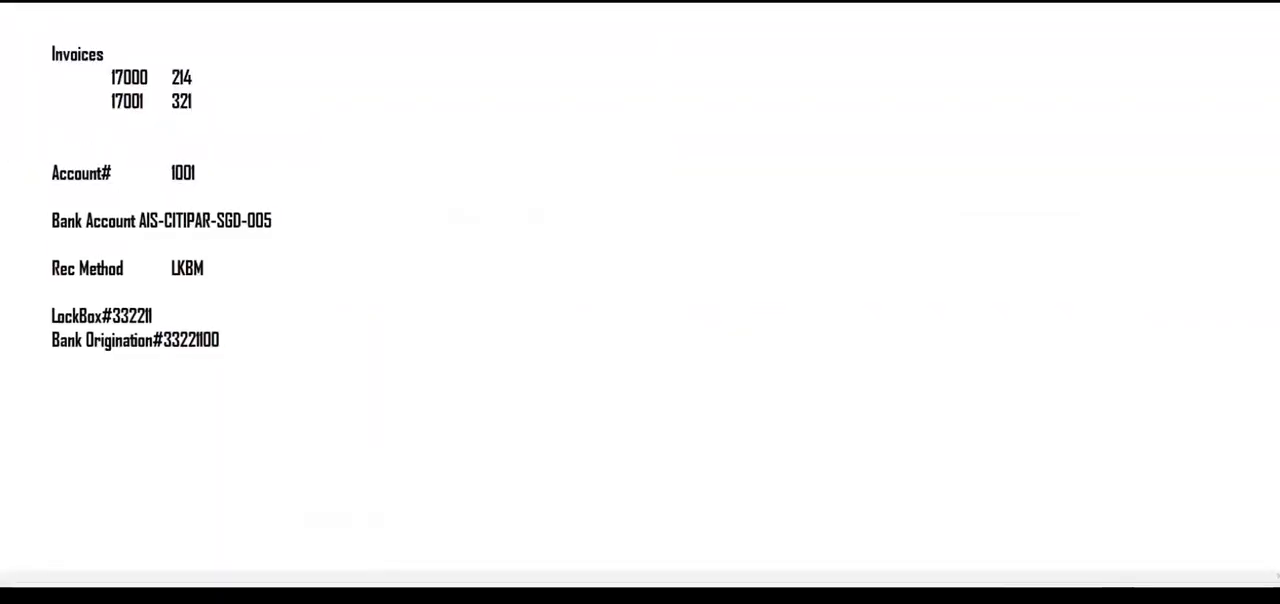
{"action": "type", "text": "=========================="}
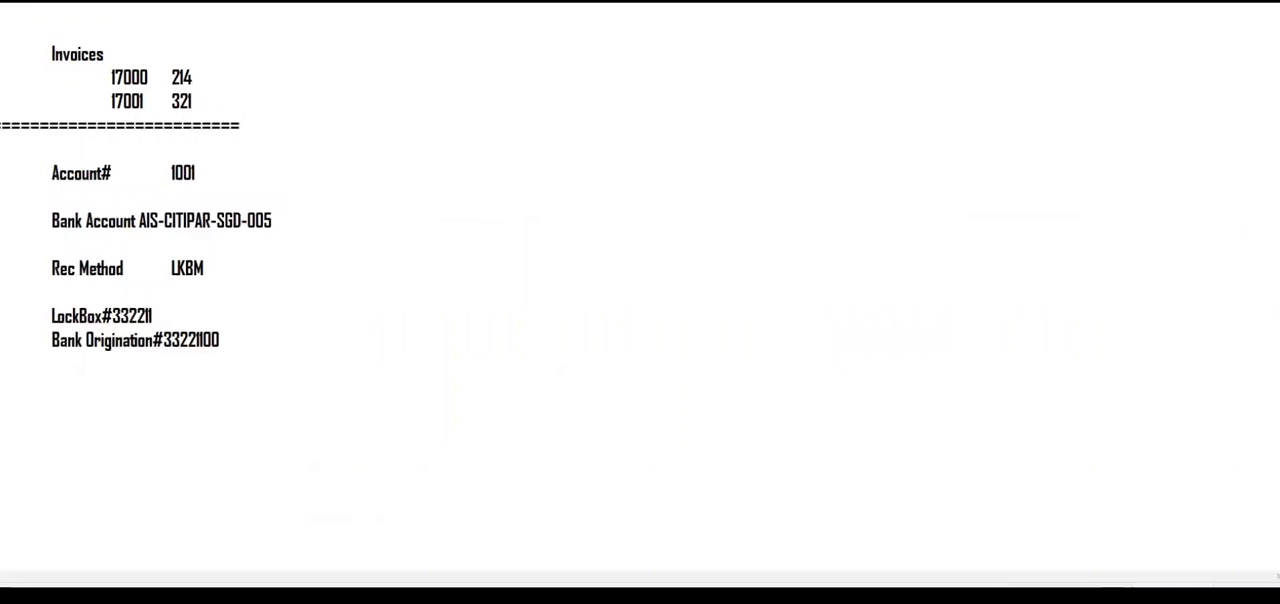
Step: Enter the invoice total 535 below the separator line, aligned under the amounts column
{"action": "key", "text": "Return"}
{"action": "key", "text": "Tab"}
{"action": "key", "text": "Tab"}
{"action": "key", "text": "Tab"}
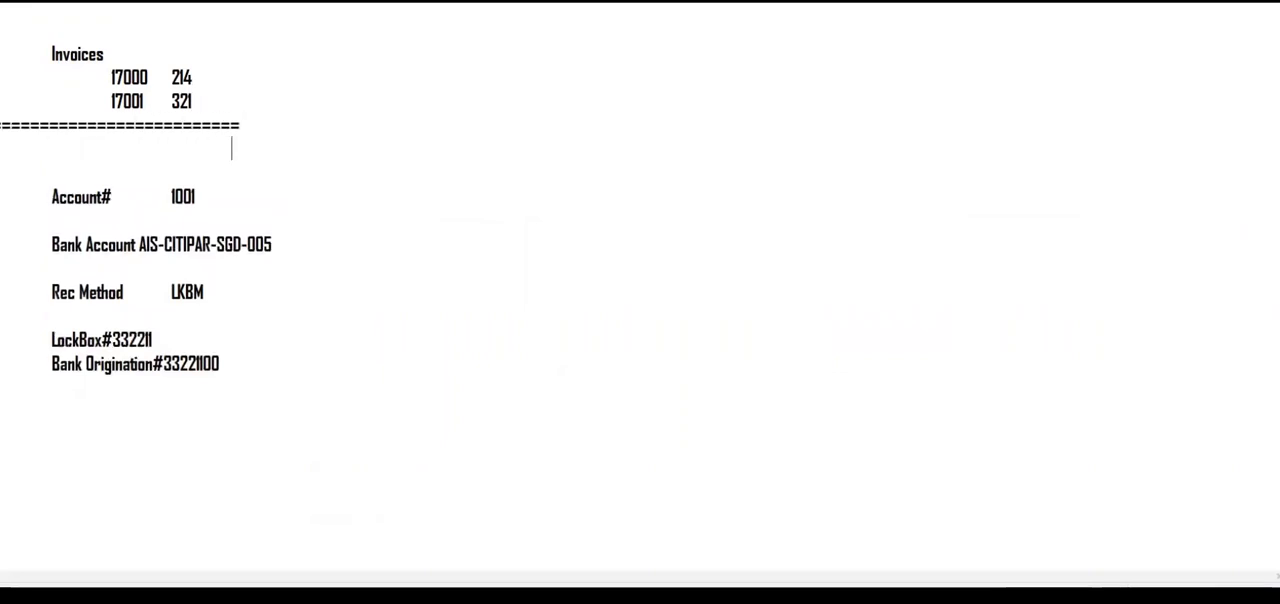
{"action": "type", "text": "6"}
{"action": "key", "text": "Left"}
{"action": "type", "text": "3"}
{"action": "key", "text": "Left"}
{"action": "type", "text": "5"}
{"action": "left_click", "coordinate": [269, 149]}
{"action": "key", "text": "BackSpace"}
{"action": "type", "text": "5"}
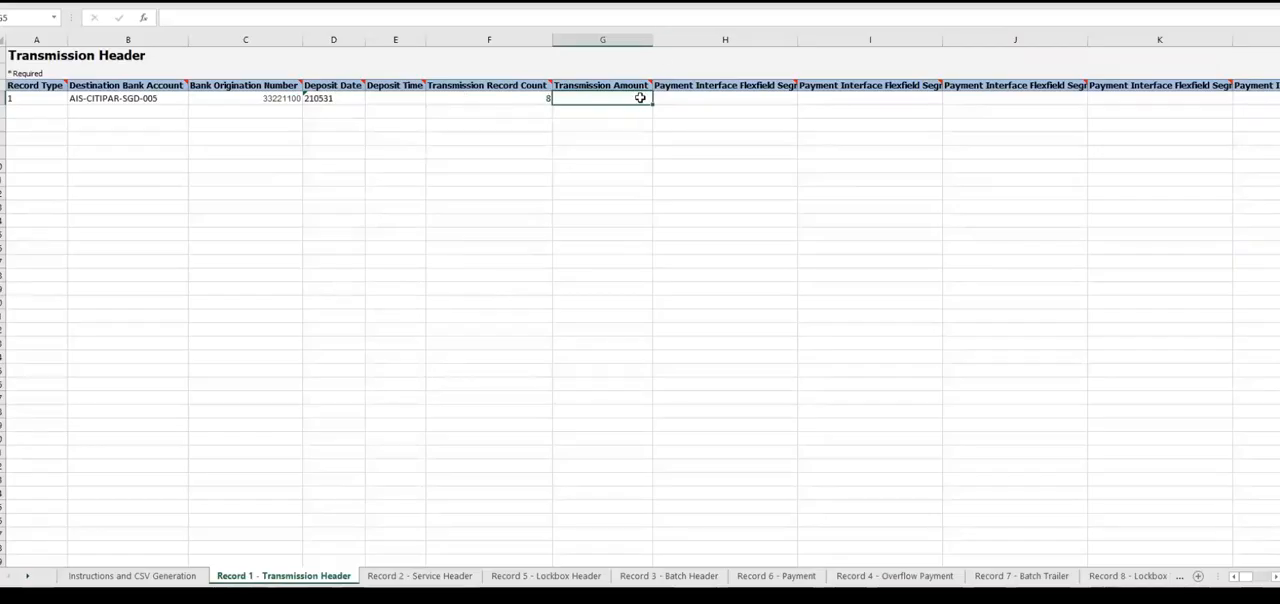
Step: Set the Transmission Header's transmission amount to 53500 in the lockbox workbook
{"action": "type", "text": "53500"}
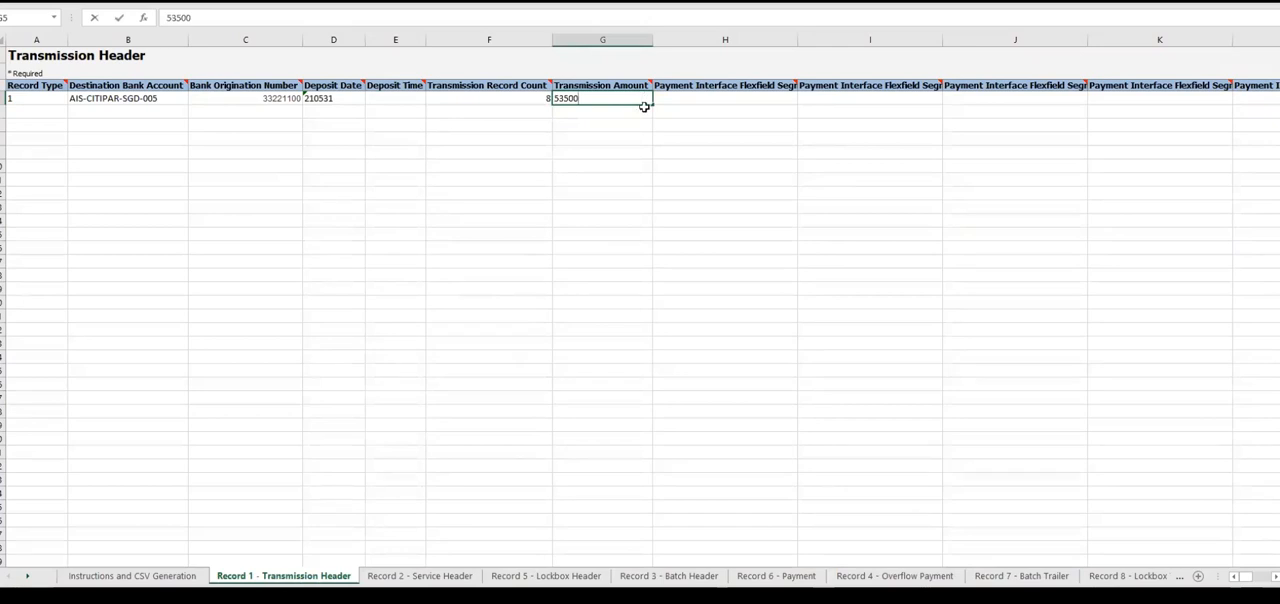
{"action": "left_click", "coordinate": [706, 98]}
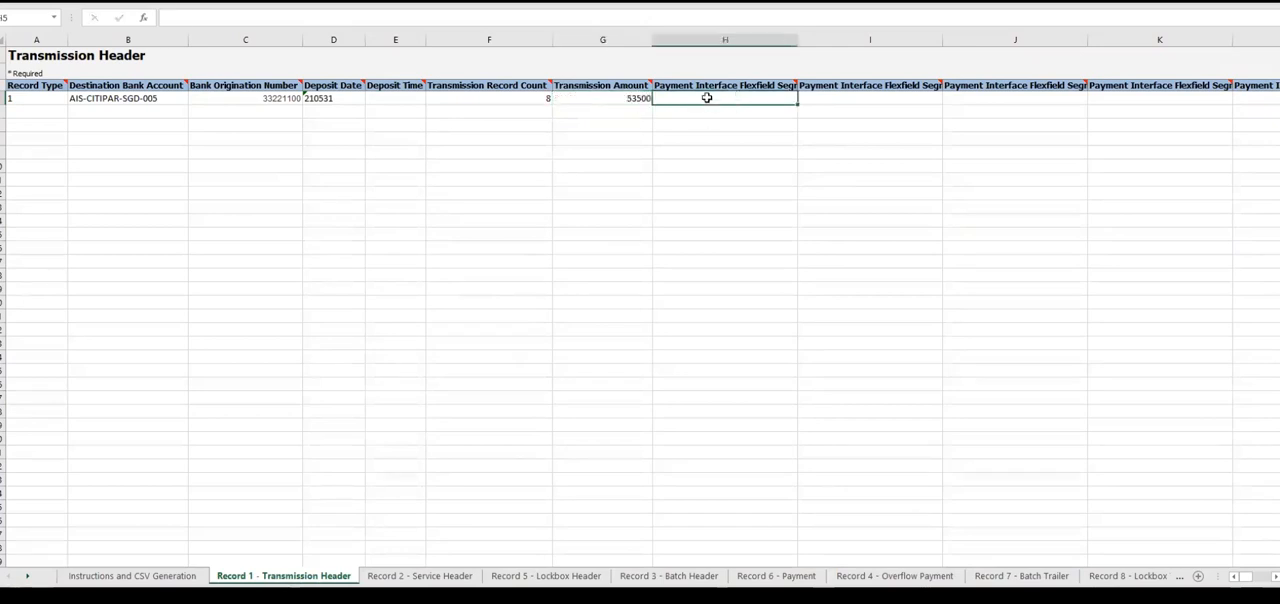
Step: Examine the Transmission Header values in the other lockbox workbook and compare them with the newly entered row
{"action": "key", "text": "alt+Tab"}
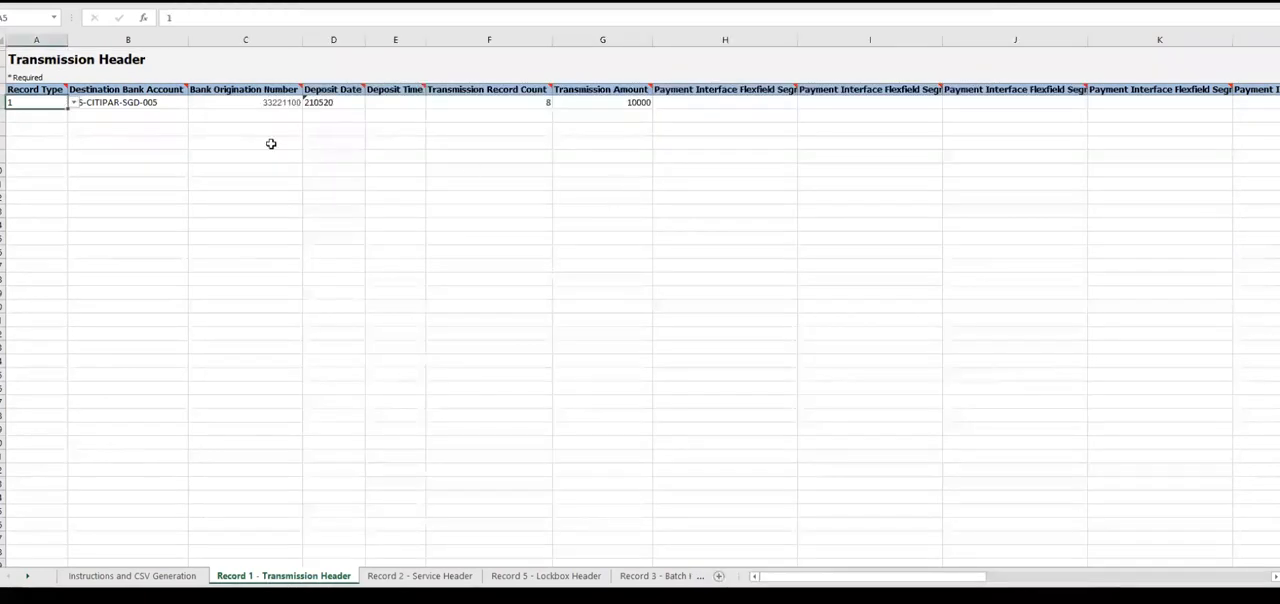
{"action": "left_click", "coordinate": [115, 102]}
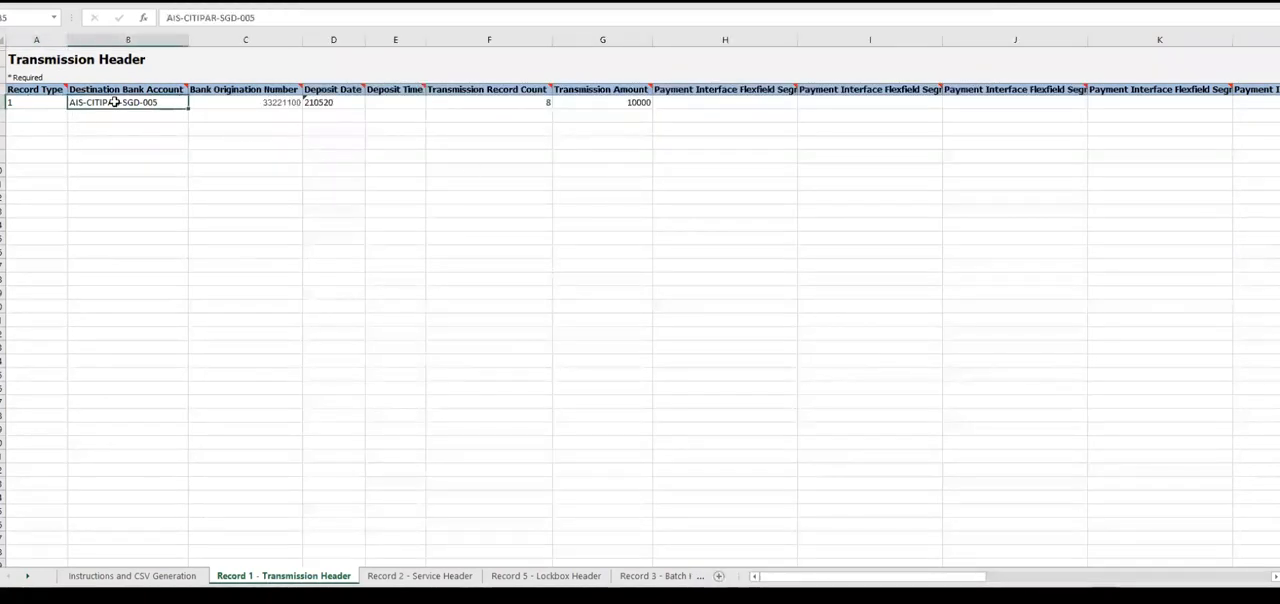
{"action": "key", "text": "Right"}
{"action": "key", "text": "Right"}
{"action": "key", "text": "Right"}
{"action": "key", "text": "Right"}
{"action": "key", "text": "Right"}
{"action": "key", "text": "Right"}
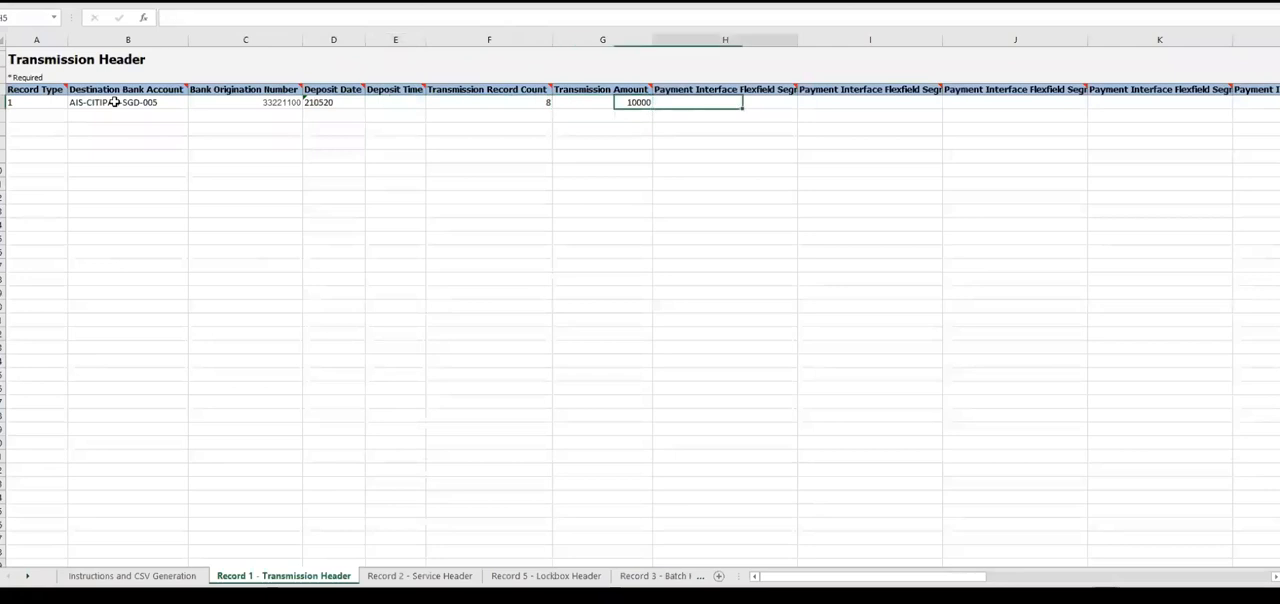
{"action": "key", "text": "Right"}
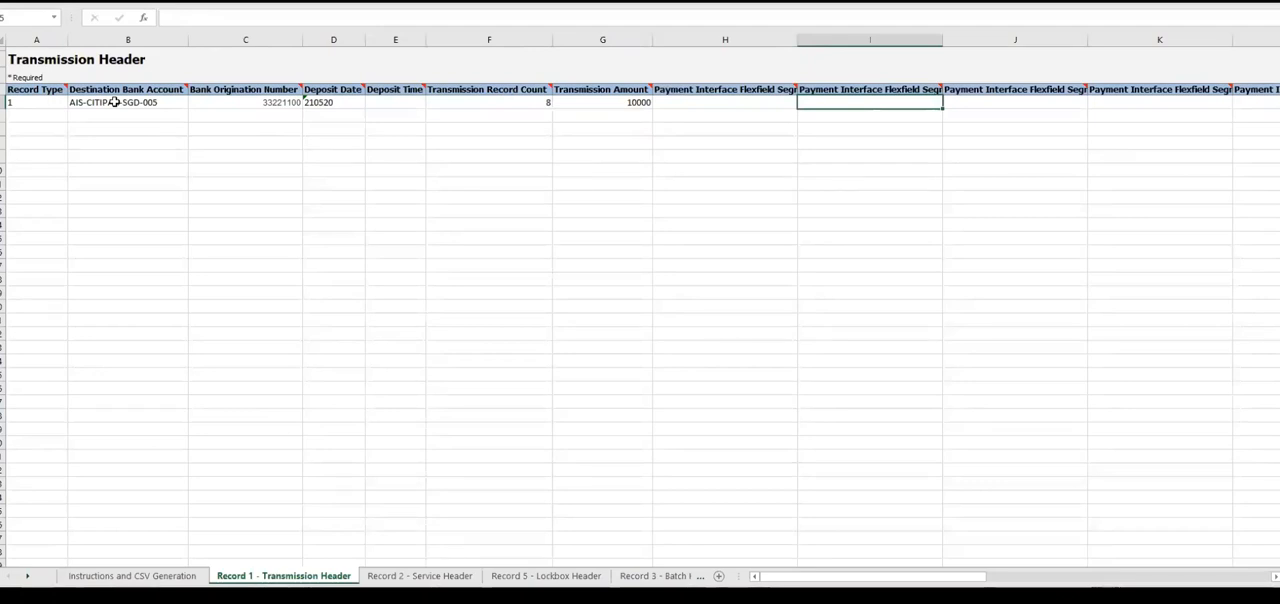
{"action": "key", "text": "Right"}
{"action": "key", "text": "Right"}
{"action": "key", "text": "Right"}
{"action": "key", "text": "Right"}
{"action": "key", "text": "Right"}
{"action": "key", "text": "Right"}
{"action": "key", "text": "Right"}
{"action": "key", "text": "Right"}
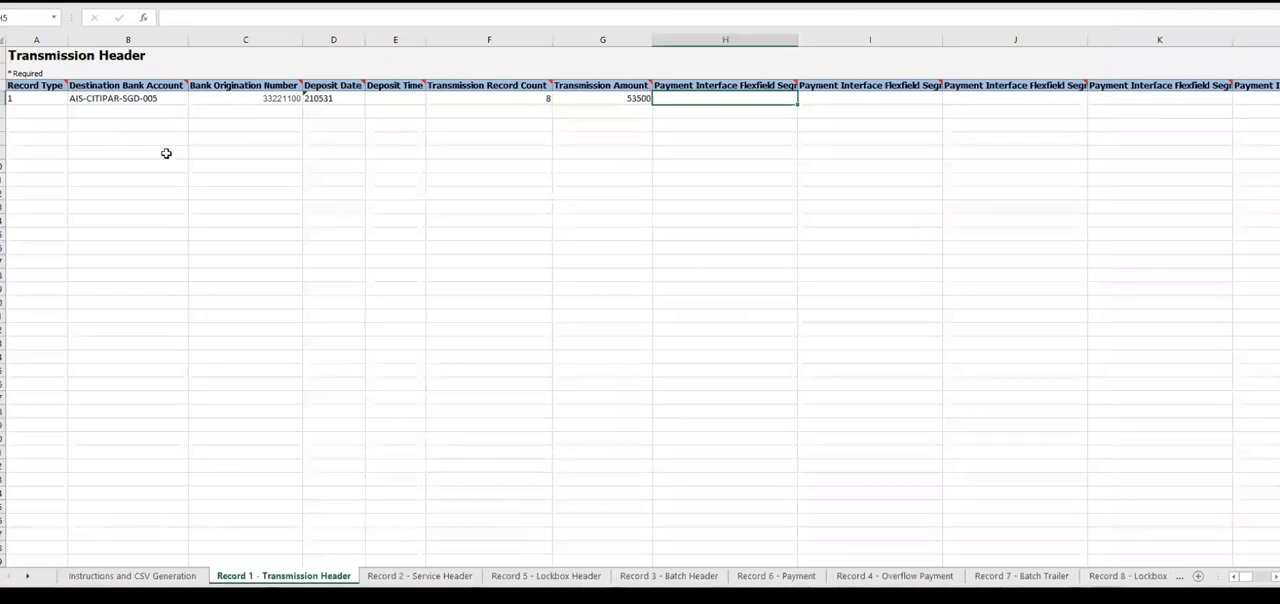
{"action": "left_click", "coordinate": [139, 99]}
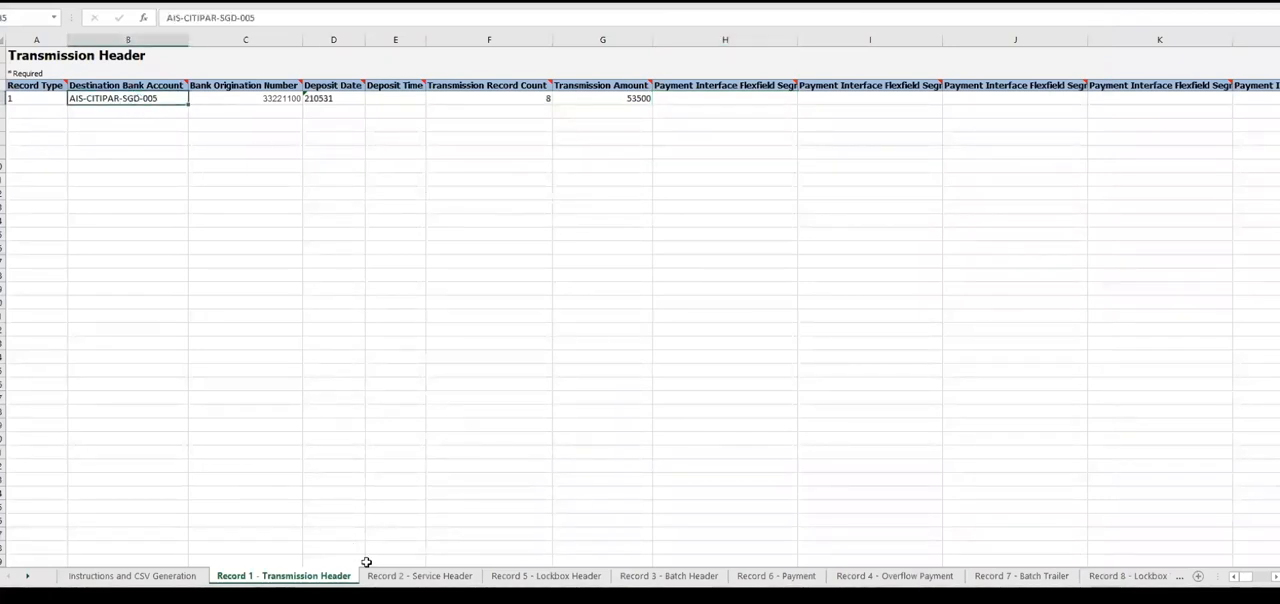
Step: Set the deposit date of the Record 2 - Service Header row to 210531, leaving the deposit time blank
{"action": "left_click", "coordinate": [420, 576]}
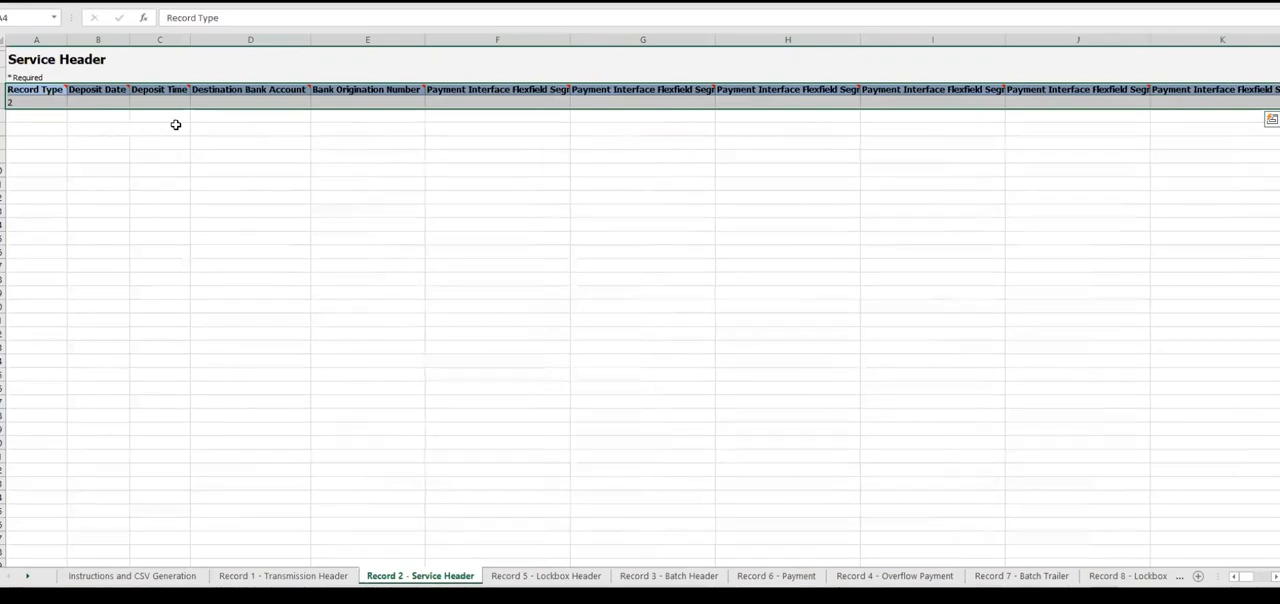
{"action": "left_click", "coordinate": [107, 100]}
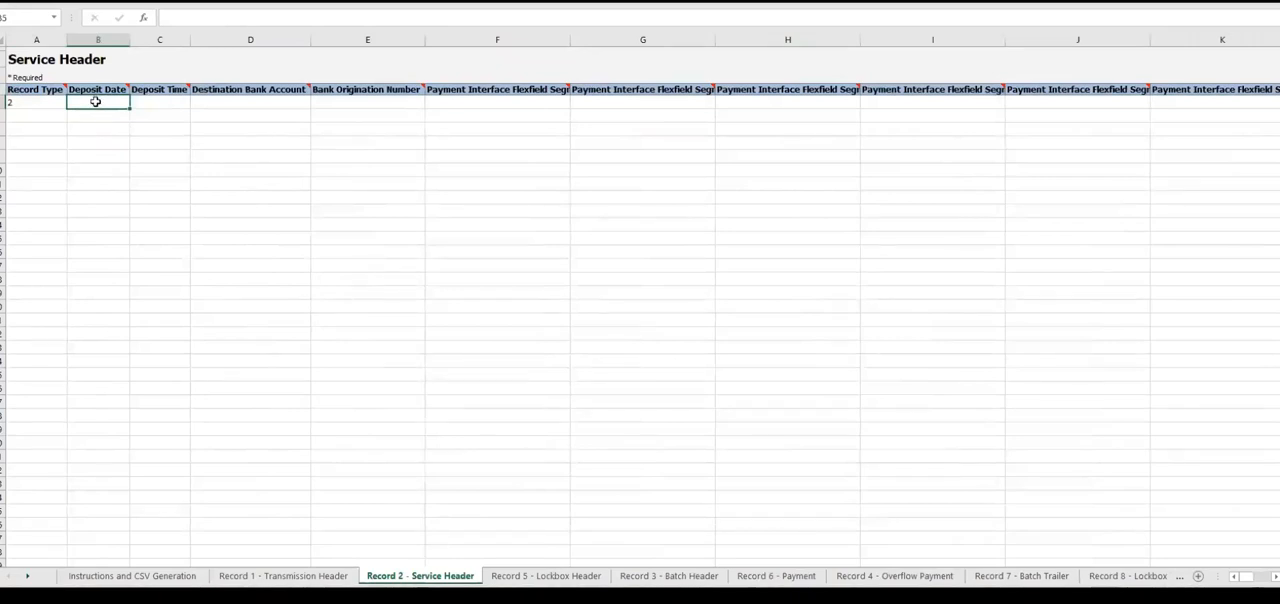
{"action": "type", "text": "210531"}
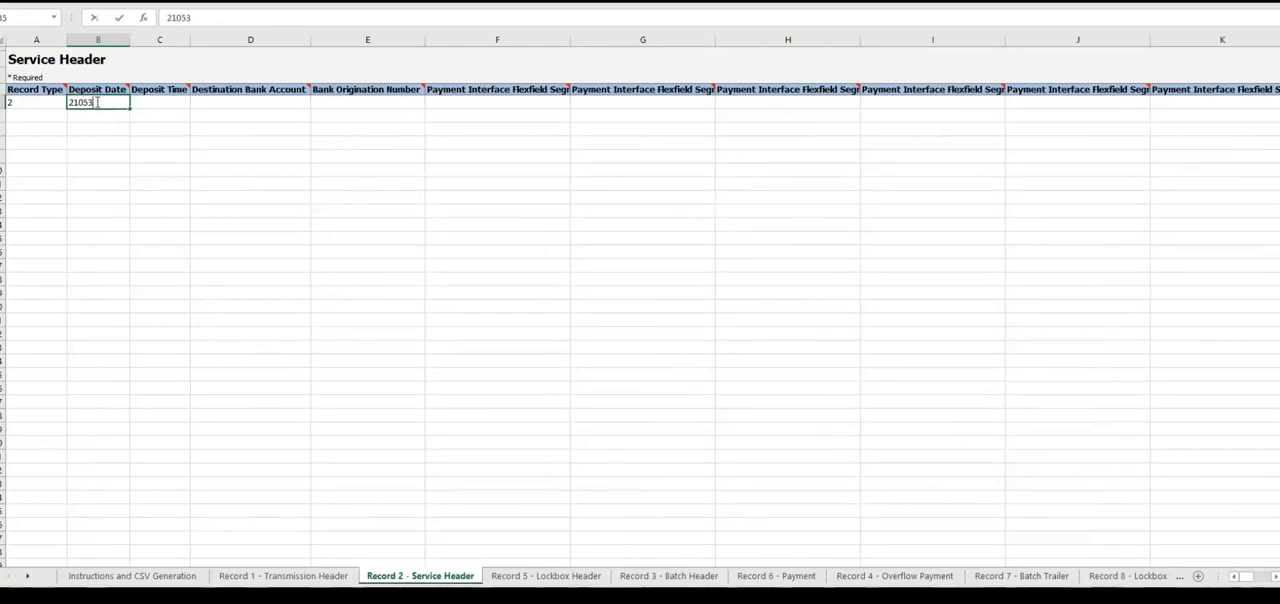
{"action": "key", "text": "Tab"}
{"action": "key", "text": "Tab"}
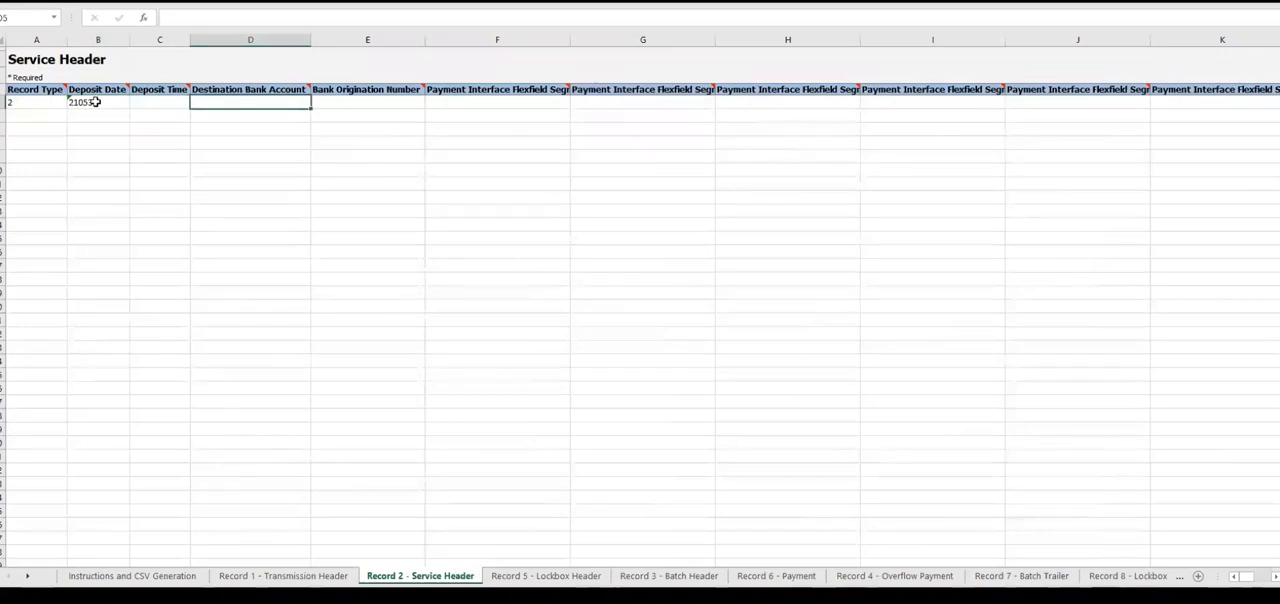
Step: Fill in the Service Header row's destination bank account with the bank account copied from the details notes
{"action": "key", "text": "alt+Tab"}
{"action": "key", "text": "alt+Tab"}
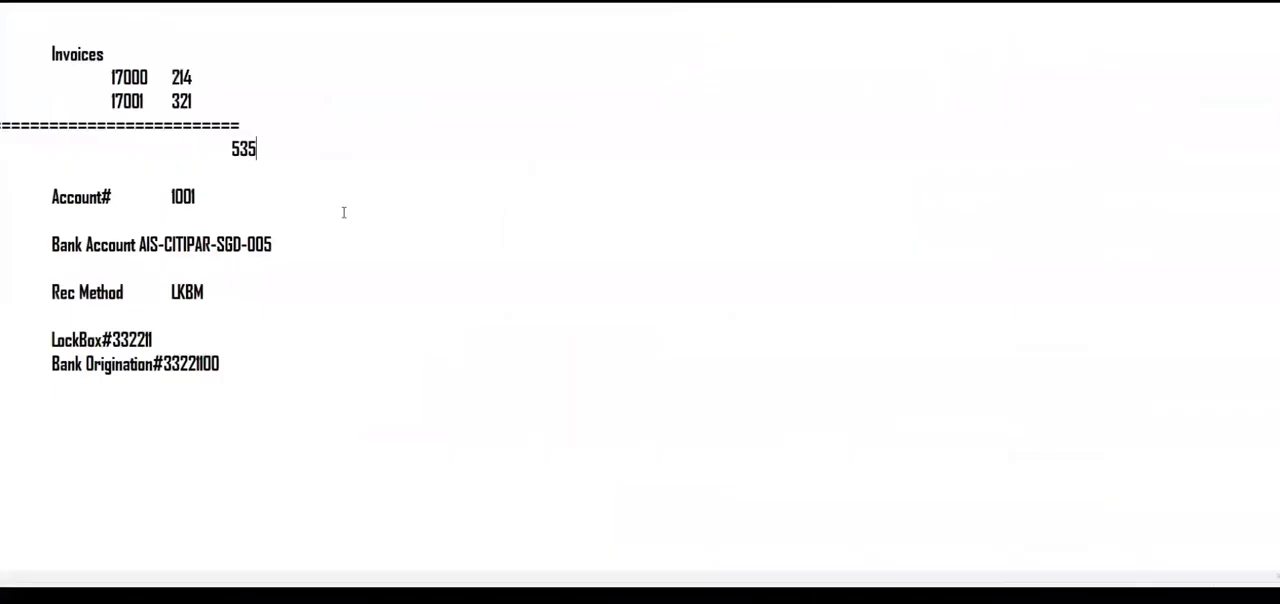
{"action": "left_click_drag", "start_coordinate": [142, 244], "coordinate": [286, 243]}
{"action": "key", "text": "ctrl+c"}
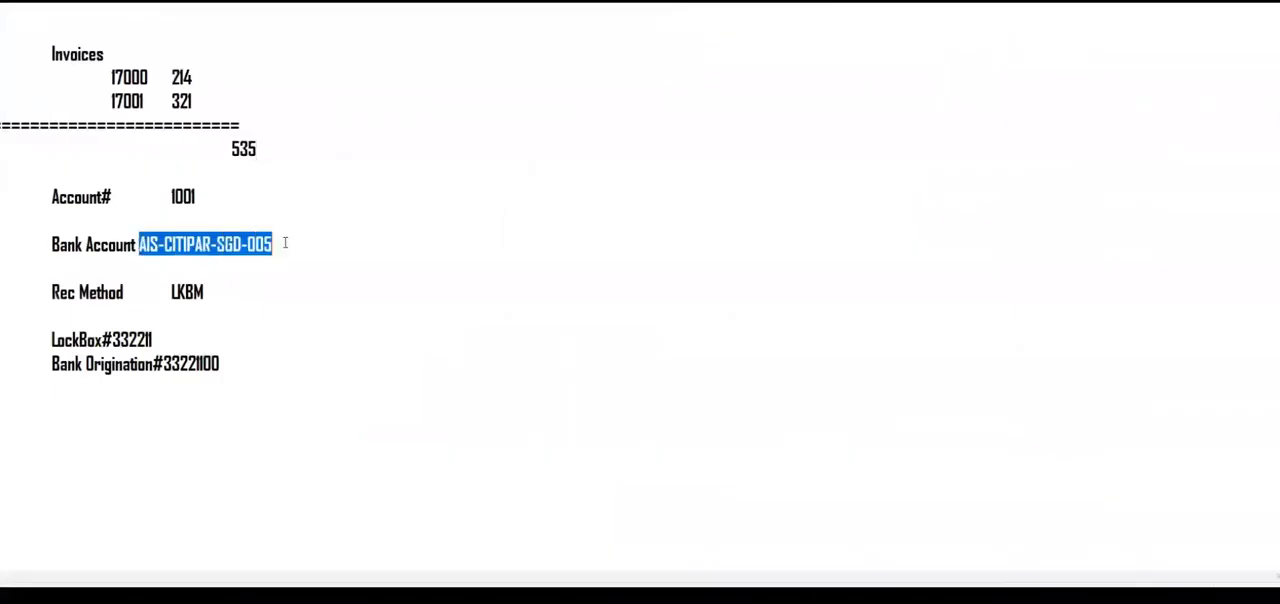
{"action": "key", "text": "alt+Tab"}
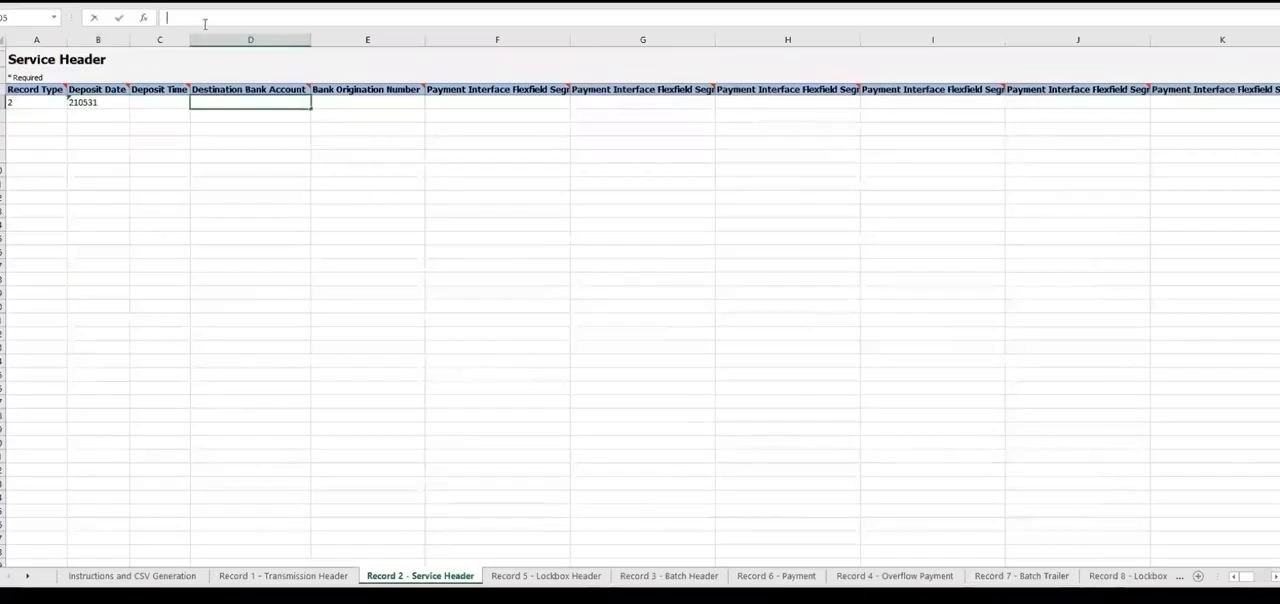
{"action": "key", "text": "ctrl+v"}
Step: Set the Service Header row's bank origination number to 33221100, copied from the notes
{"action": "left_click", "coordinate": [358, 101]}
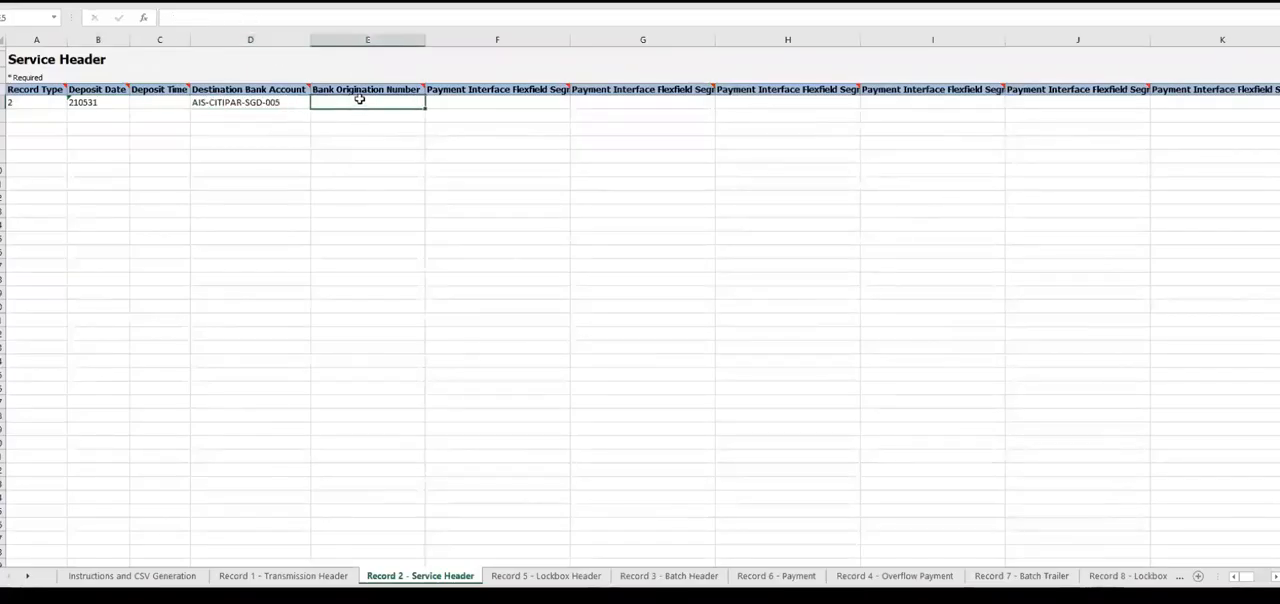
{"action": "key", "text": "alt+Tab"}
{"action": "left_click_drag", "start_coordinate": [164, 364], "coordinate": [248, 366]}
{"action": "key", "text": "ctrl+c"}
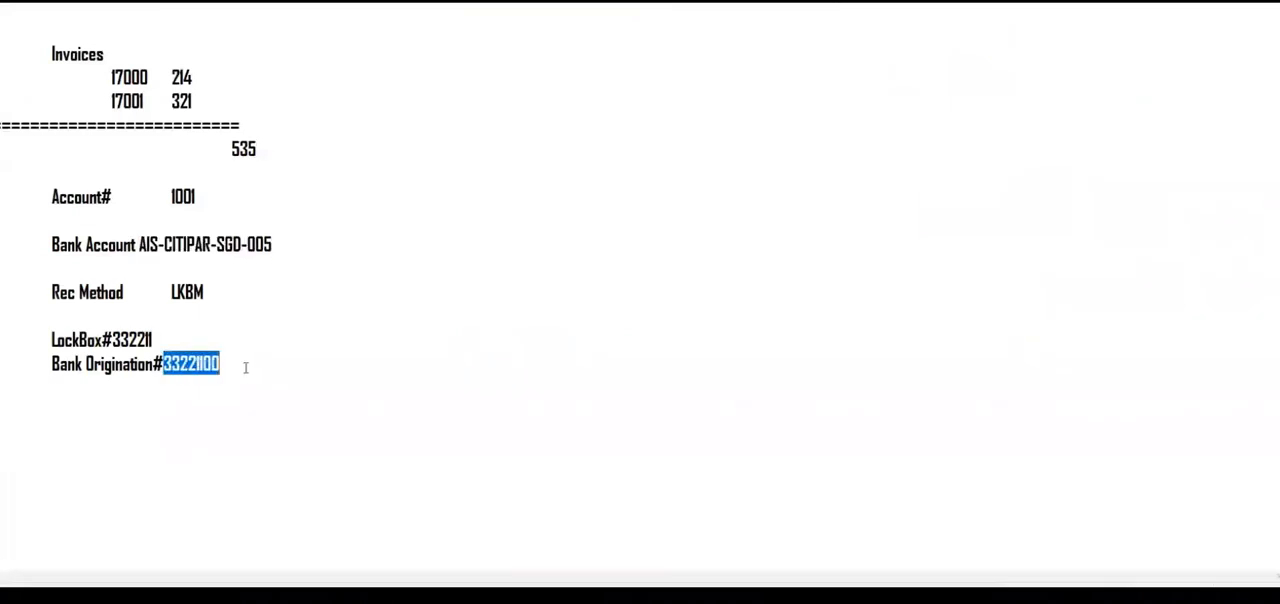
{"action": "key", "text": "alt+Tab"}
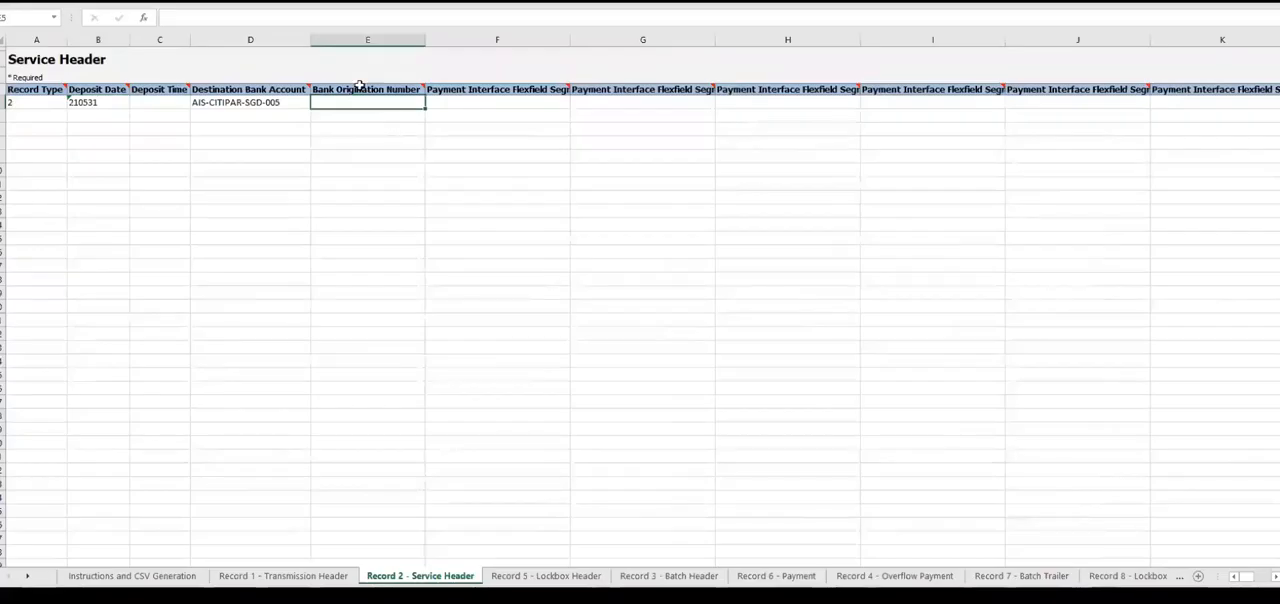
{"action": "key", "text": "ctrl+v"}
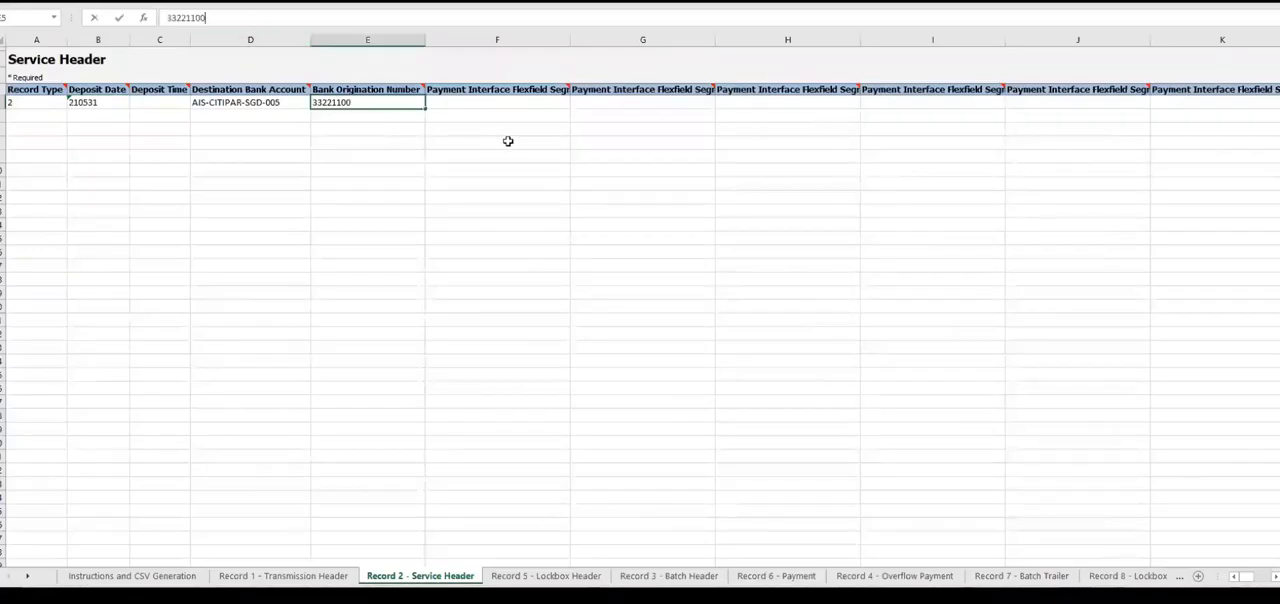
{"action": "left_click", "coordinate": [489, 104]}
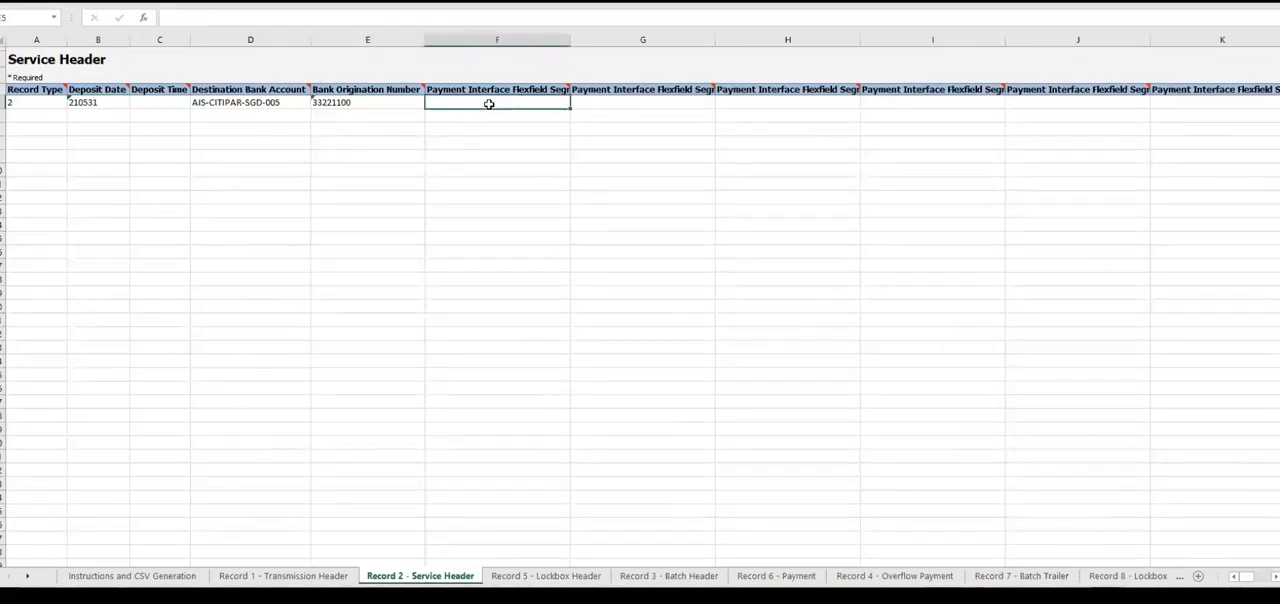
Step: Examine the Service Header row in the other lockbox workbook, including its payment interface flexfield columns, and compare it with the new row
{"action": "key", "text": "Tab"}
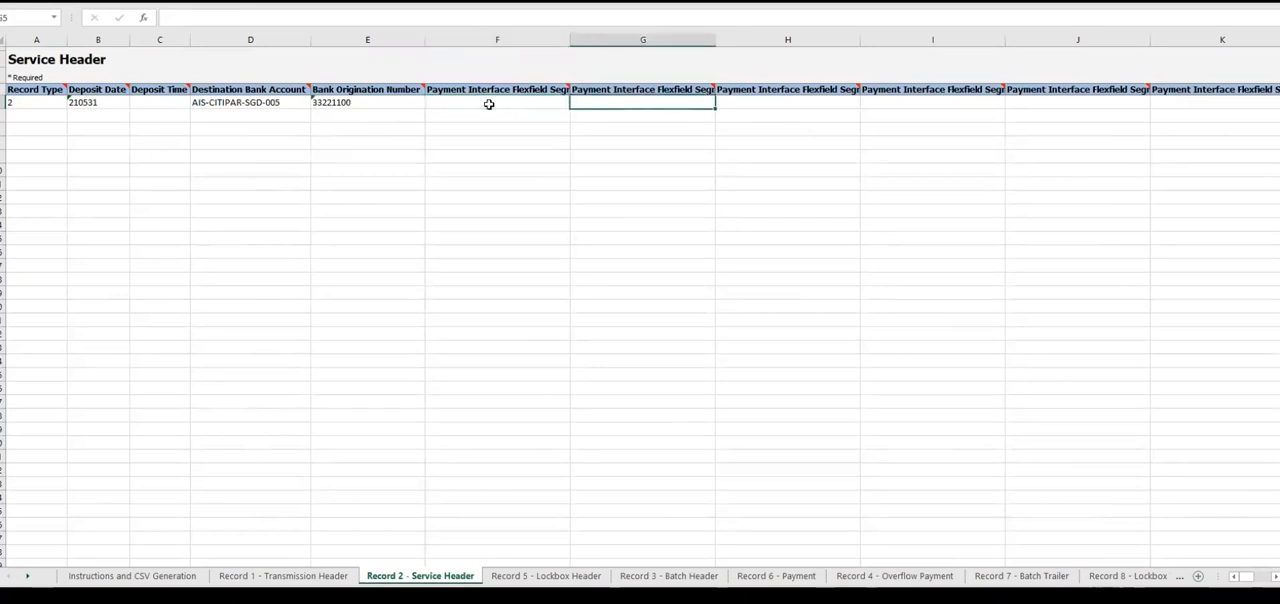
{"action": "key", "text": "Tab"}
{"action": "key", "text": "Tab"}
{"action": "key", "text": "alt+Tab"}
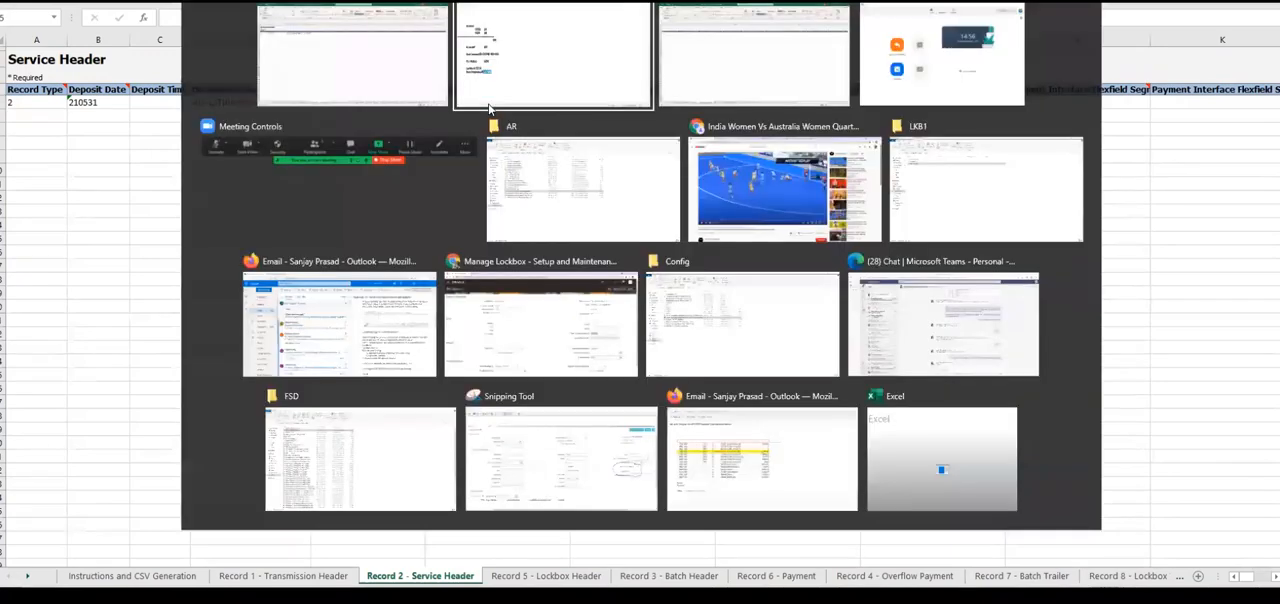
{"action": "left_click", "coordinate": [490, 108]}
{"action": "key", "text": "ctrl+Page_Down"}
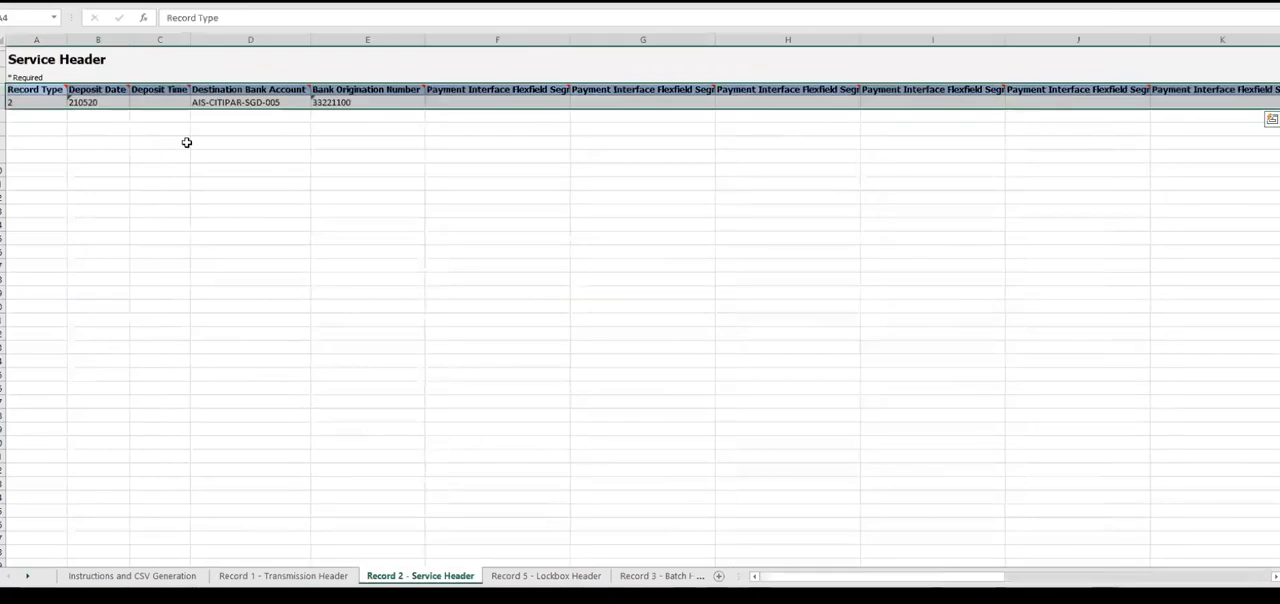
{"action": "left_click", "coordinate": [38, 103]}
{"action": "key", "text": "Tab"}
{"action": "key", "text": "Tab"}
{"action": "key", "text": "Tab"}
{"action": "key", "text": "Tab"}
{"action": "key", "text": "Tab"}
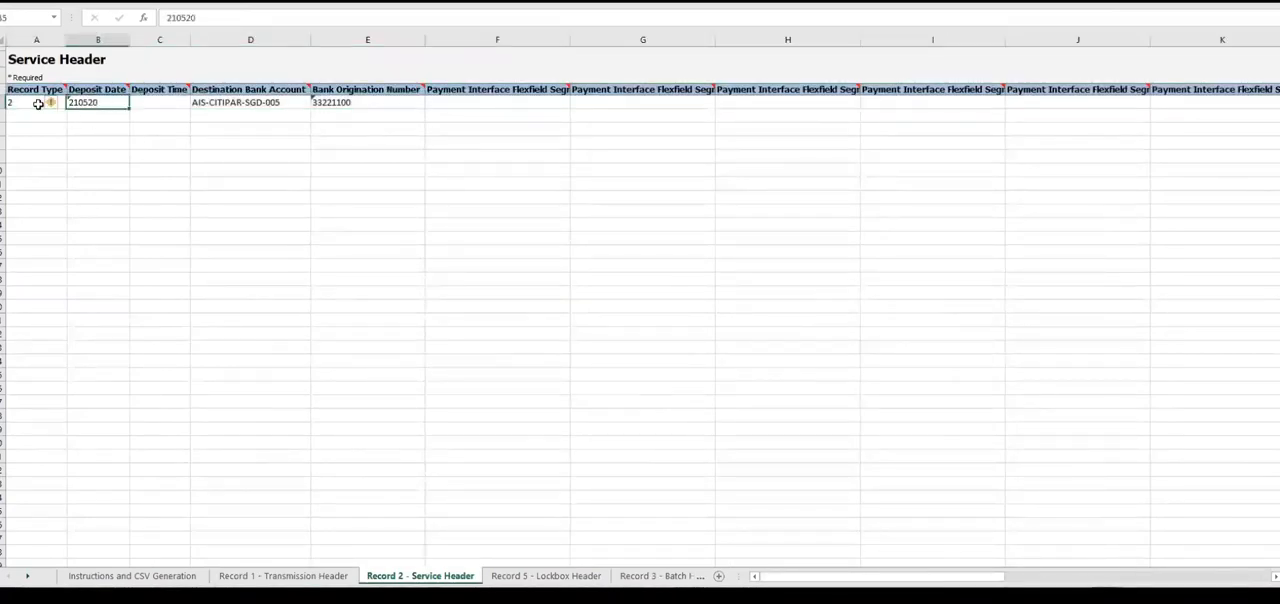
{"action": "key", "text": "Tab"}
{"action": "key", "text": "Tab"}
{"action": "key", "text": "Tab"}
{"action": "key", "text": "Tab"}
{"action": "key", "text": "Tab"}
{"action": "key", "text": "Tab"}
{"action": "key", "text": "Tab"}
{"action": "key", "text": "Tab"}
{"action": "key", "text": "Tab"}
{"action": "key", "text": "Tab"}
{"action": "key", "text": "Tab"}
{"action": "key", "text": "Tab"}
{"action": "key", "text": "Tab"}
{"action": "key", "text": "Tab"}
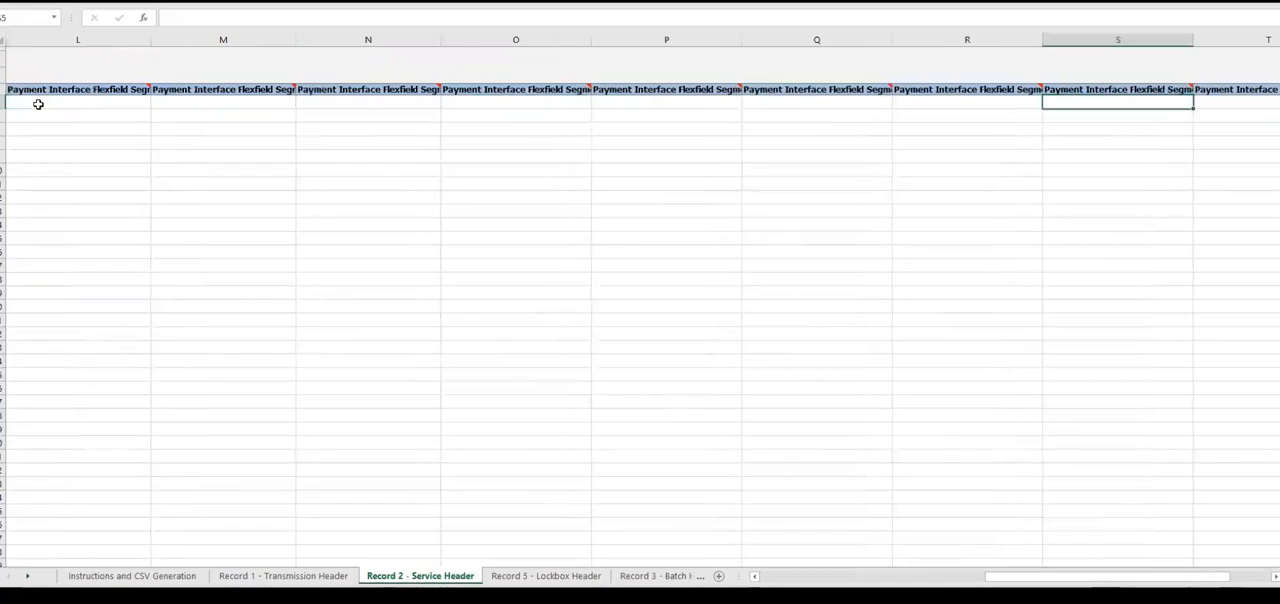
{"action": "key", "text": "alt+Tab"}
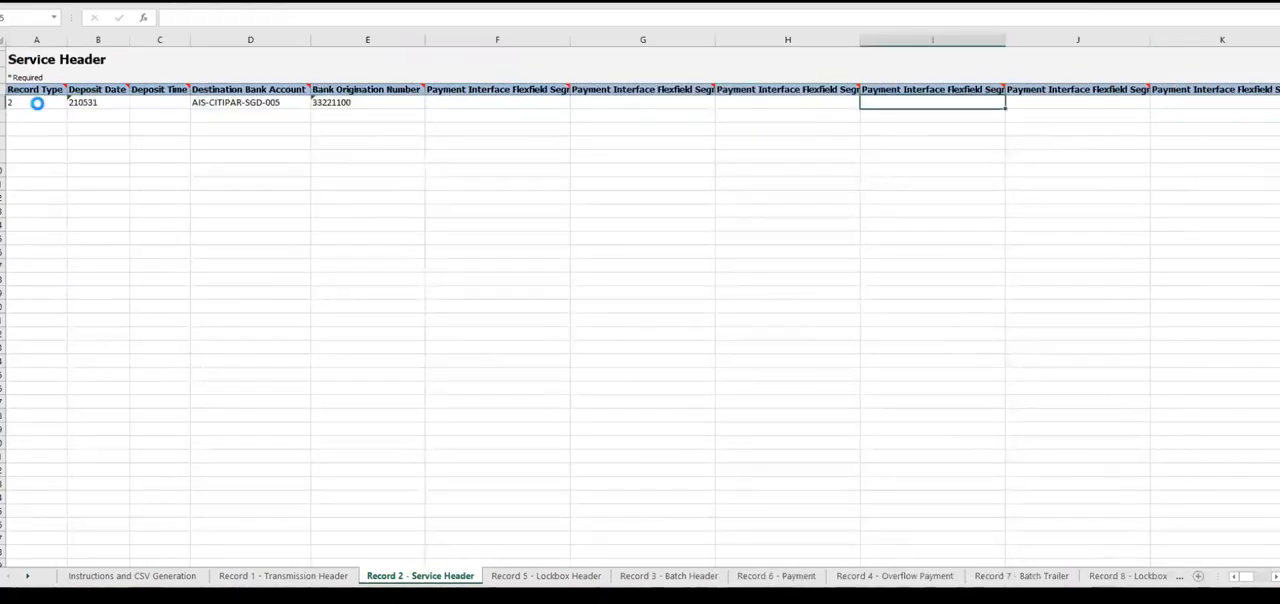
Step: Set the currency to SGD and the receipt method to LKBM in the Record 5 - Lockbox Header row
{"action": "left_click", "coordinate": [546, 576]}
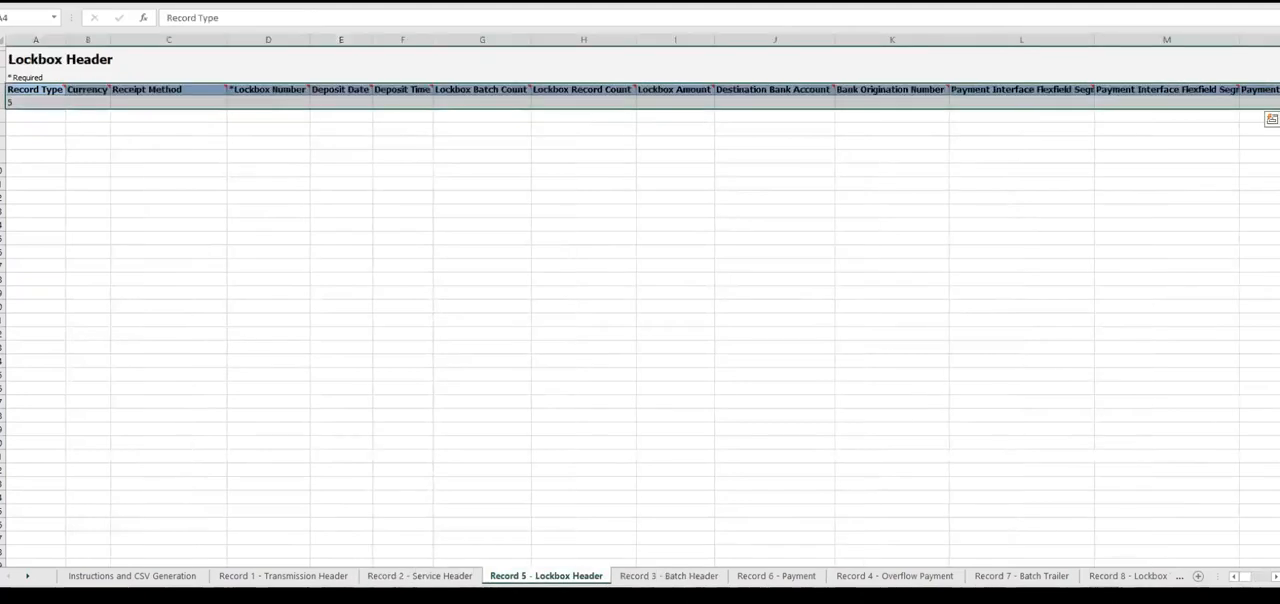
{"action": "left_click", "coordinate": [60, 103]}
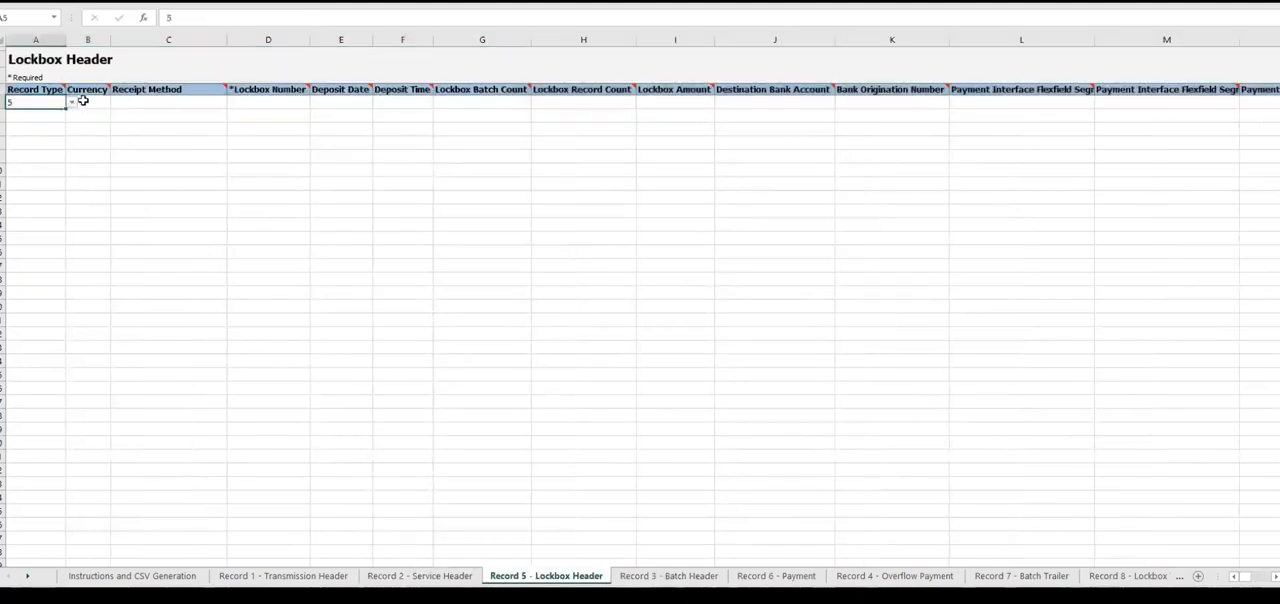
{"action": "left_click", "coordinate": [83, 101]}
{"action": "type", "text": "SGD"}
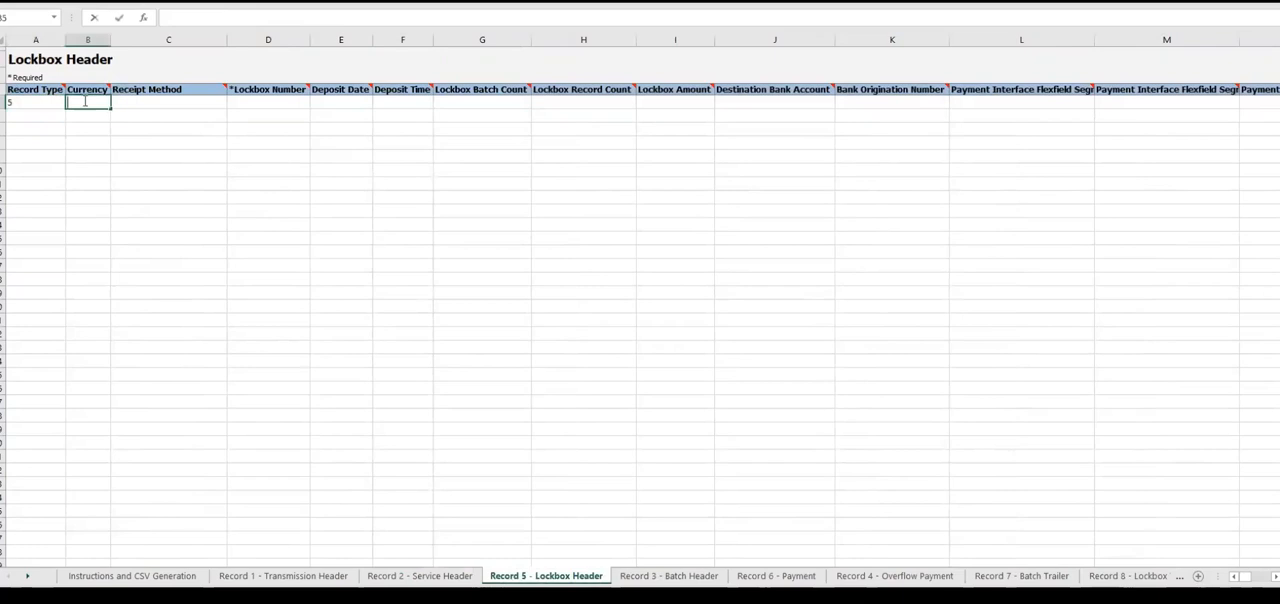
{"action": "key", "text": "Tab"}
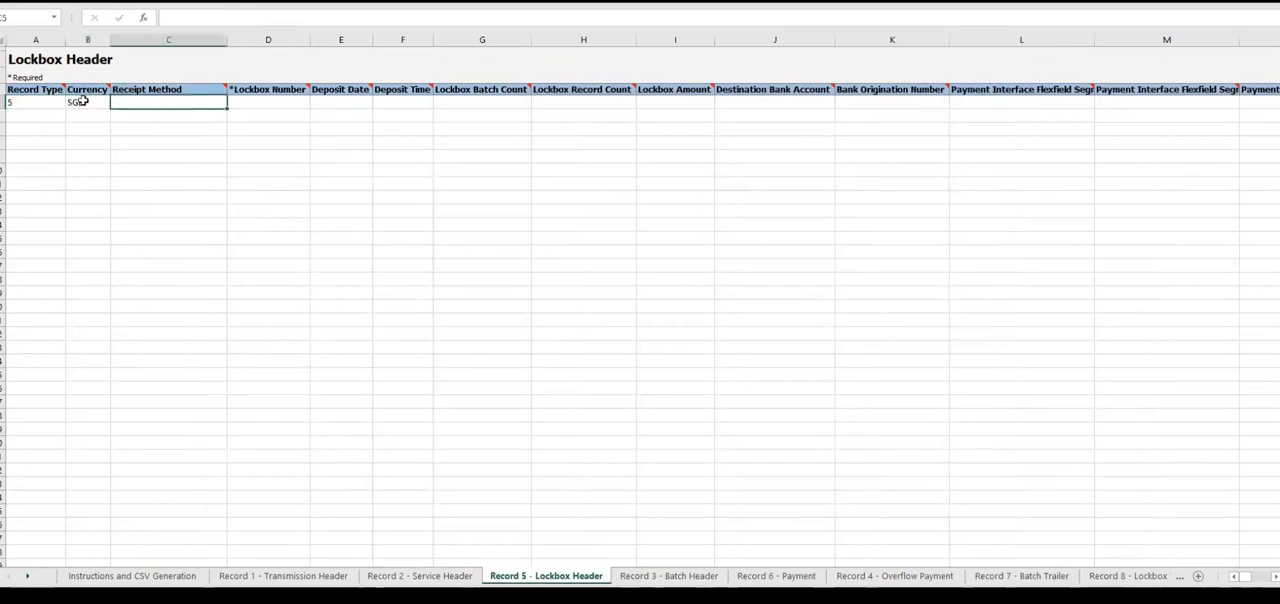
{"action": "type", "text": "LKBM"}
Step: Set the Lockbox Header row's lockbox number to 332211 and check it against the details notes
{"action": "left_click", "coordinate": [275, 104]}
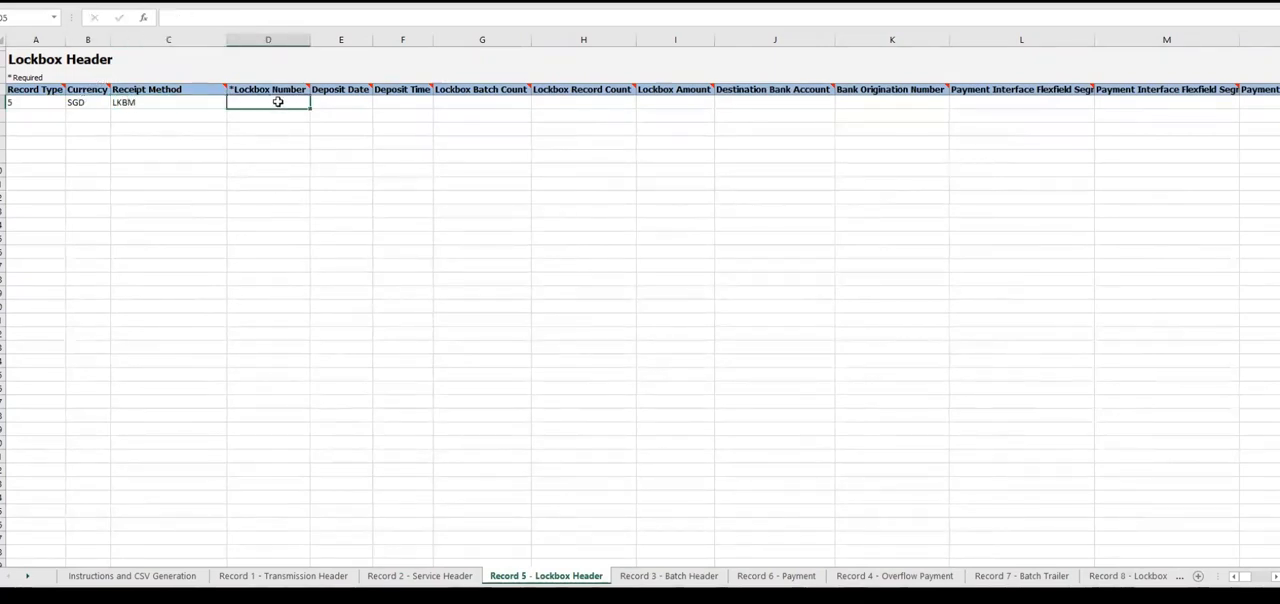
{"action": "key", "text": "super+Tab"}
{"action": "key", "text": "alt+Tab"}
{"action": "left_click", "coordinate": [246, 378]}
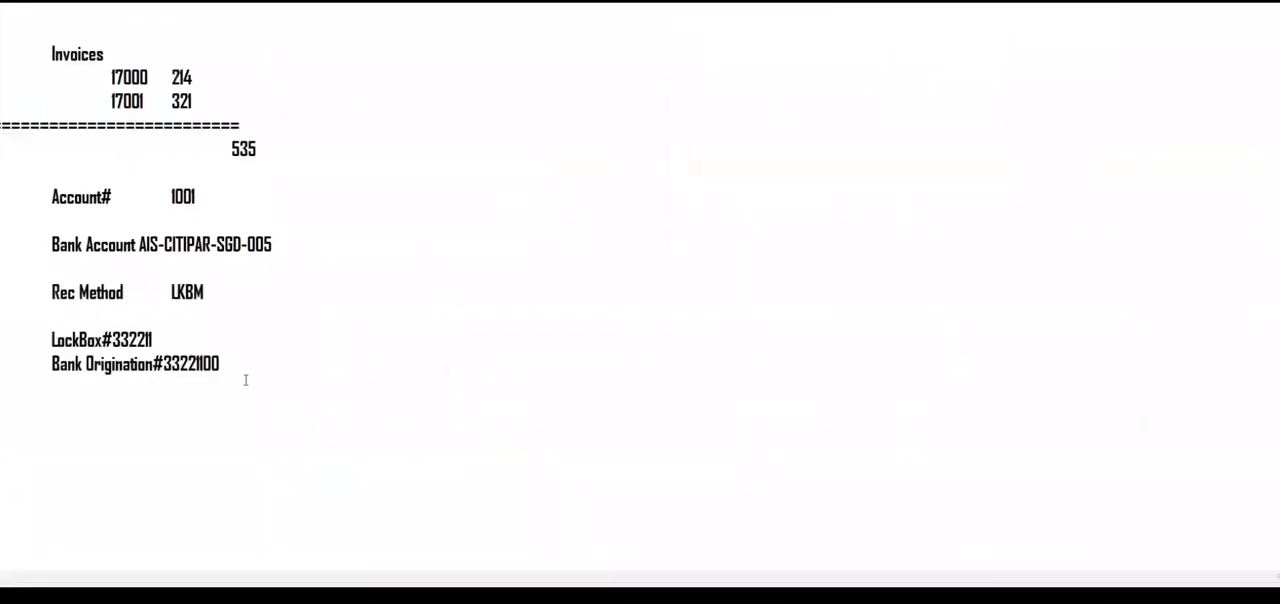
{"action": "left_click_drag", "start_coordinate": [173, 293], "coordinate": [245, 293]}
{"action": "left_click", "coordinate": [281, 324]}
{"action": "key", "text": "alt+Tab"}
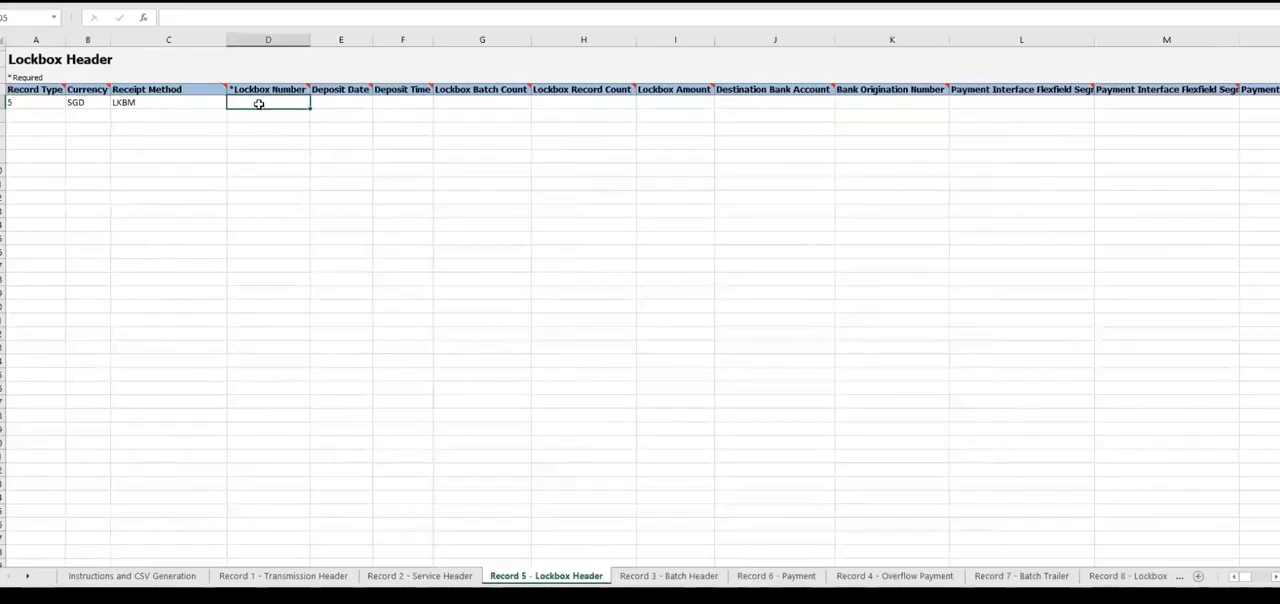
{"action": "type", "text": "332211"}
{"action": "key", "text": "Tab"}
{"action": "key", "text": "alt+Tab"}
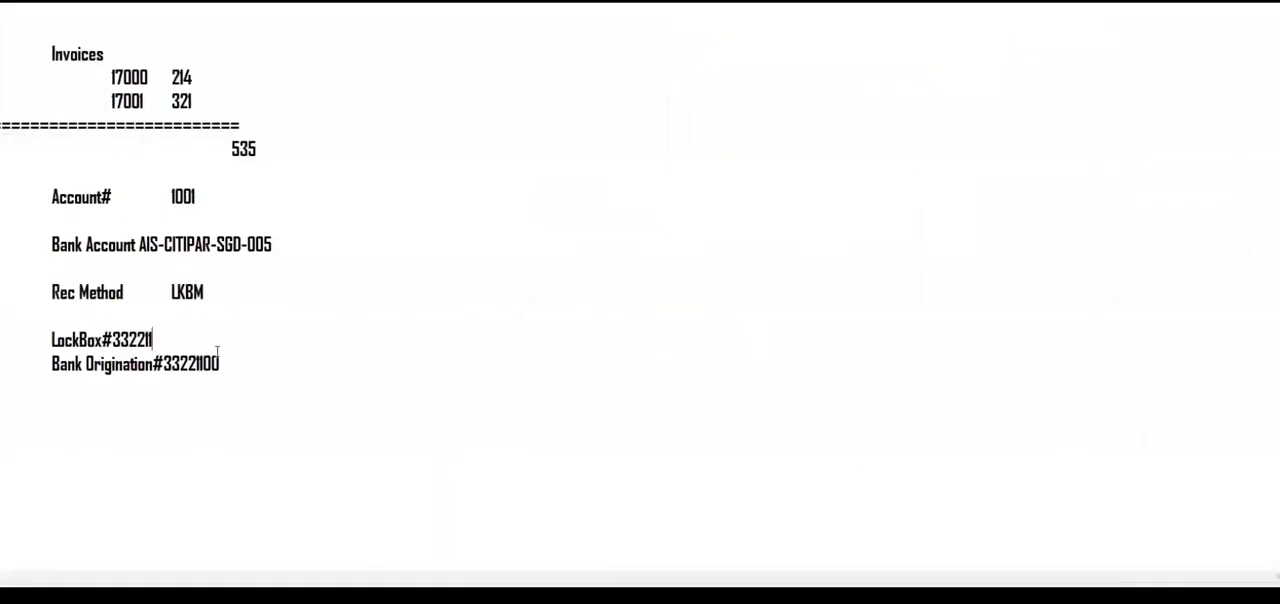
{"action": "left_click_drag", "start_coordinate": [161, 338], "coordinate": [1, 338]}
{"action": "key", "text": "alt+Tab"}
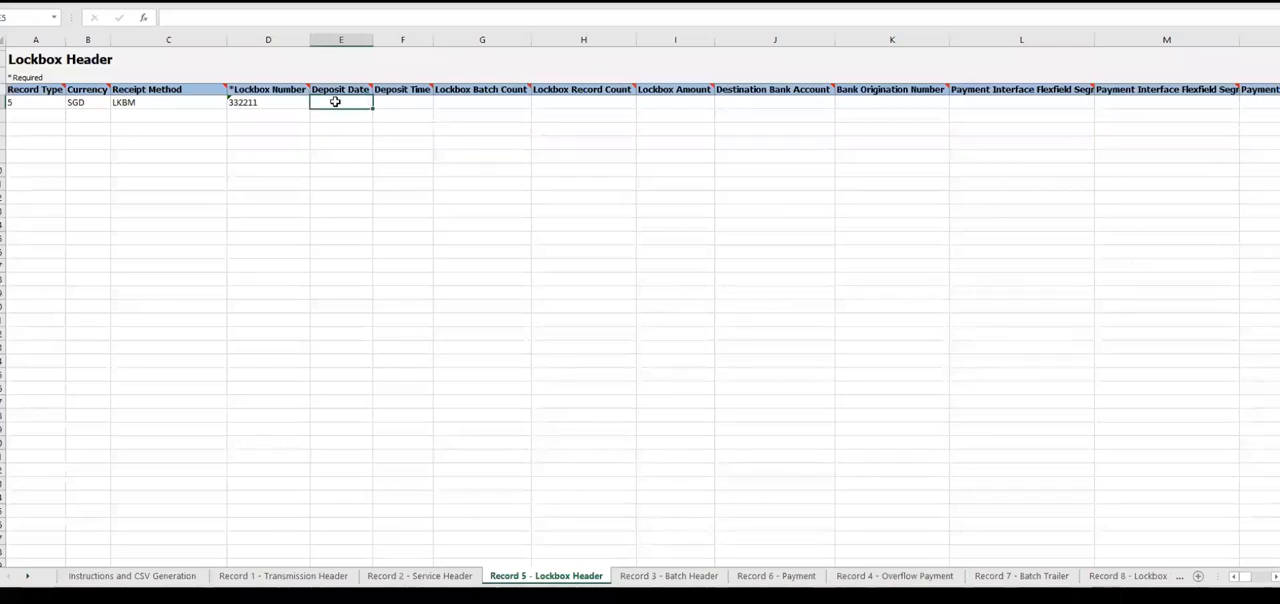
Step: Set the Lockbox Header row's deposit date to 210531, leaving the deposit time blank
{"action": "type", "text": "210531"}
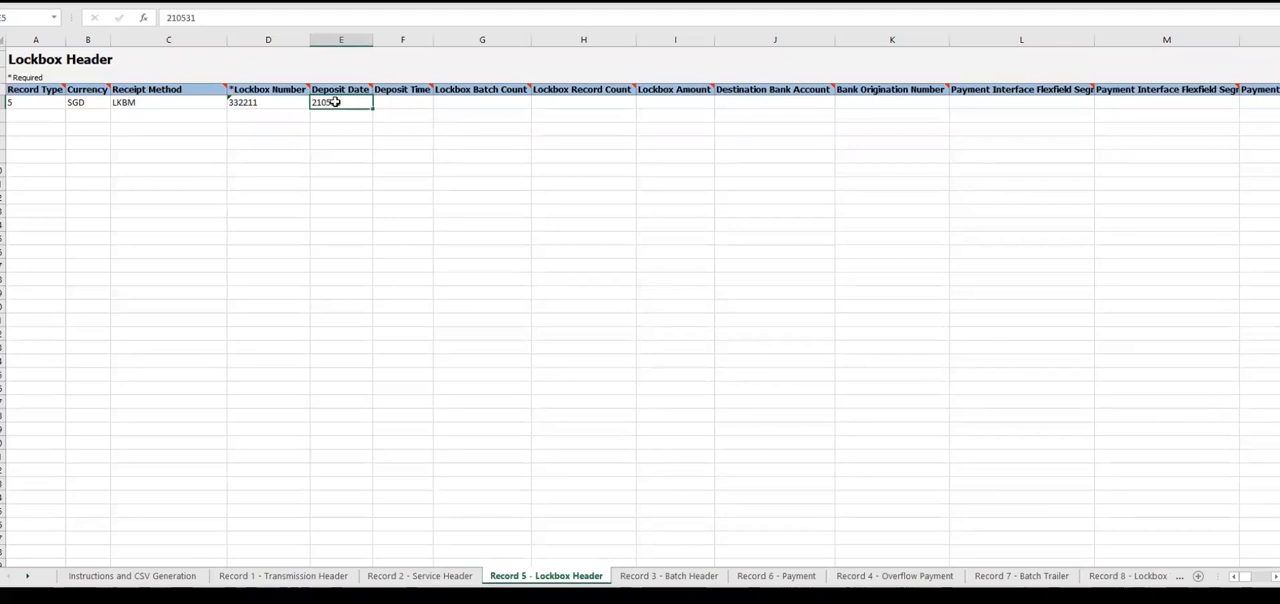
{"action": "key", "text": "Tab"}
{"action": "key", "text": "Tab"}
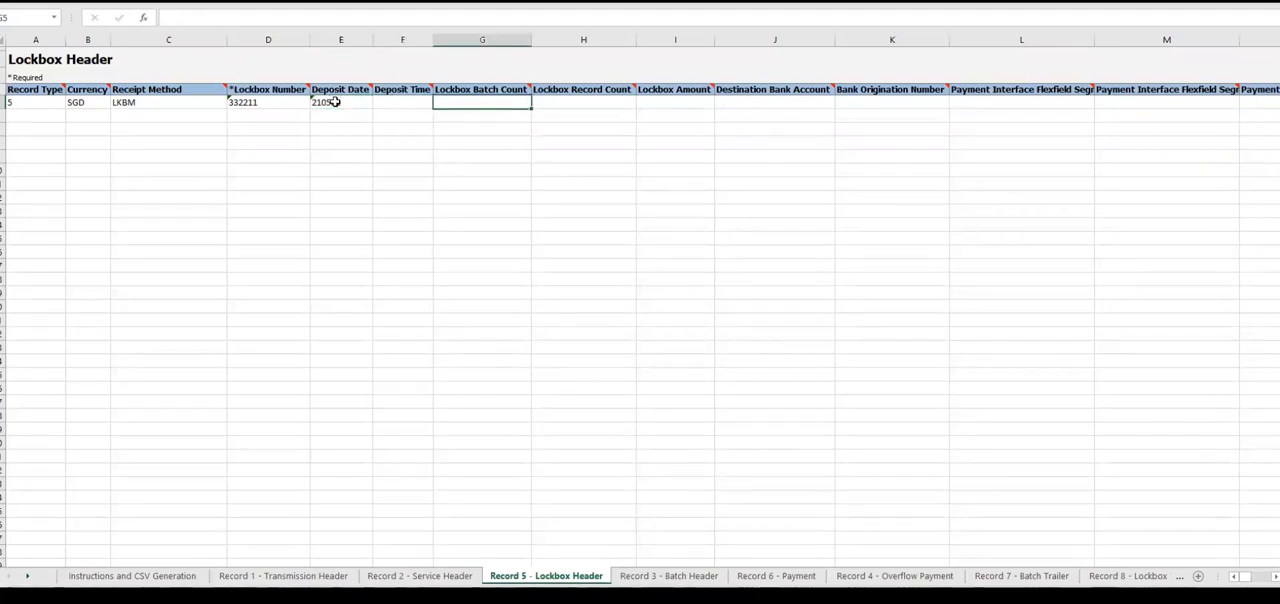
Step: Set the Lockbox Header row's batch count and record count to 1 and its lockbox amount to 53500
{"action": "key", "text": "Tab"}
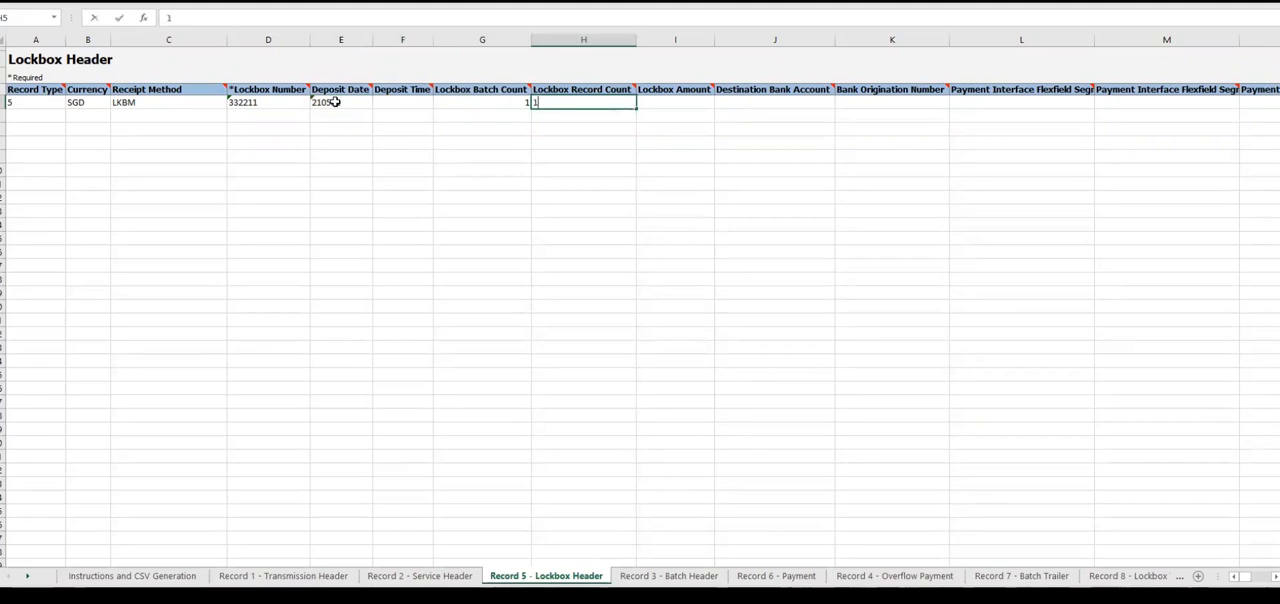
{"action": "key", "text": "Tab"}
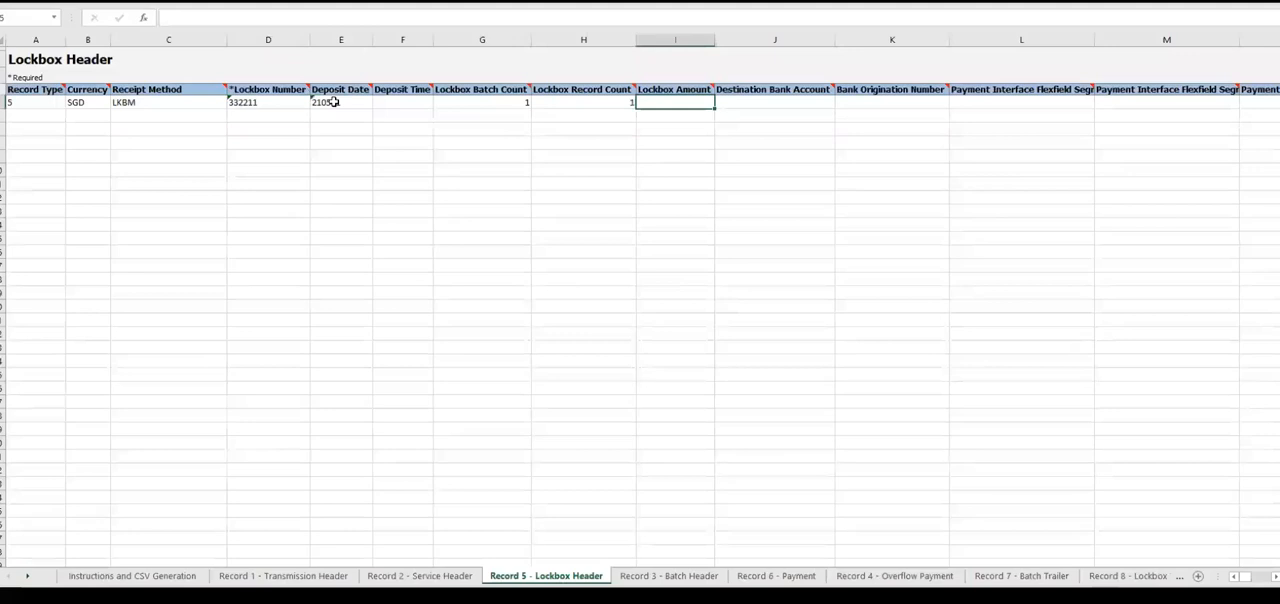
{"action": "type", "text": "53500"}
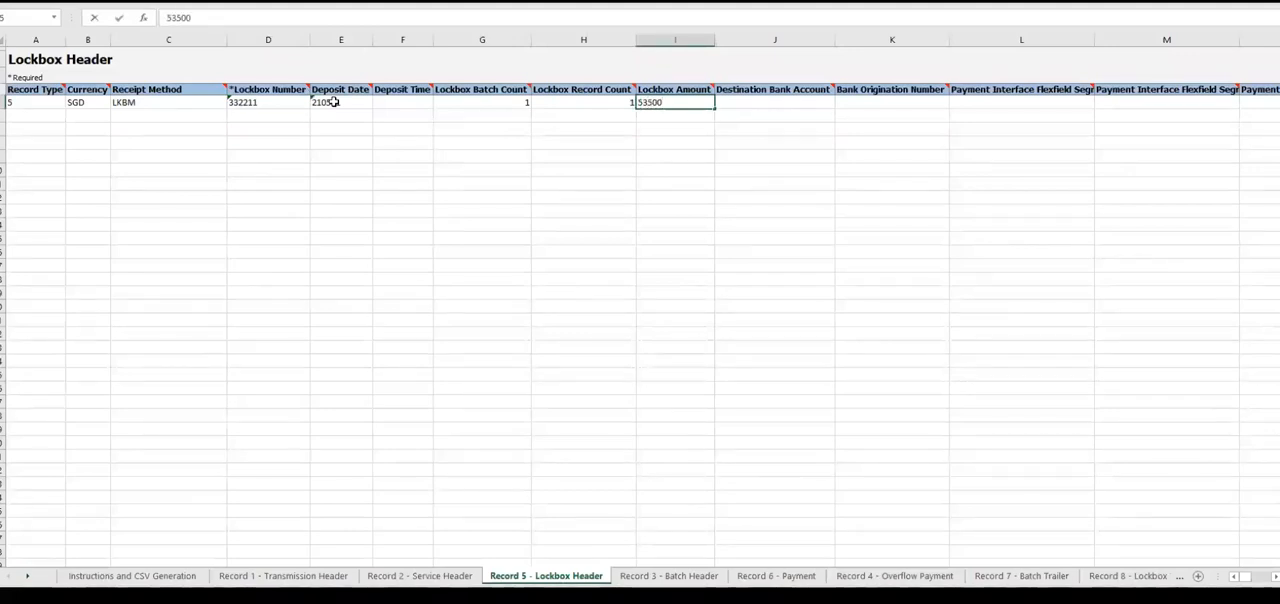
{"action": "key", "text": "Tab"}
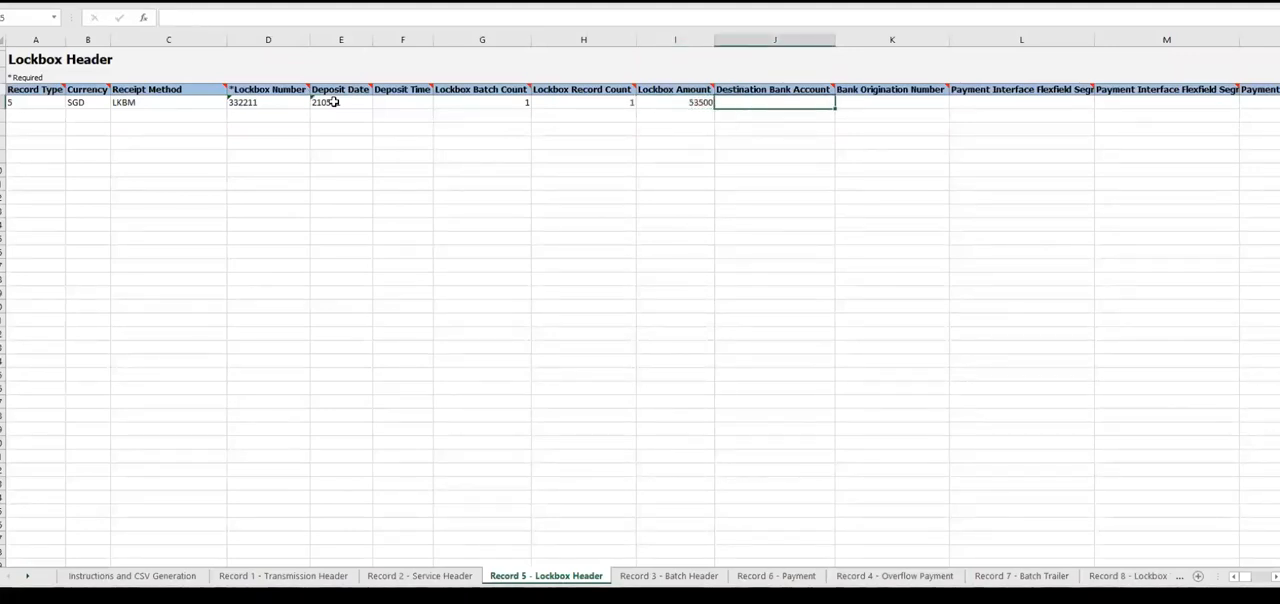
Step: Fill in the Lockbox Header row's destination bank account with the bank account copied from the notes
{"action": "key", "text": "alt+Tab"}
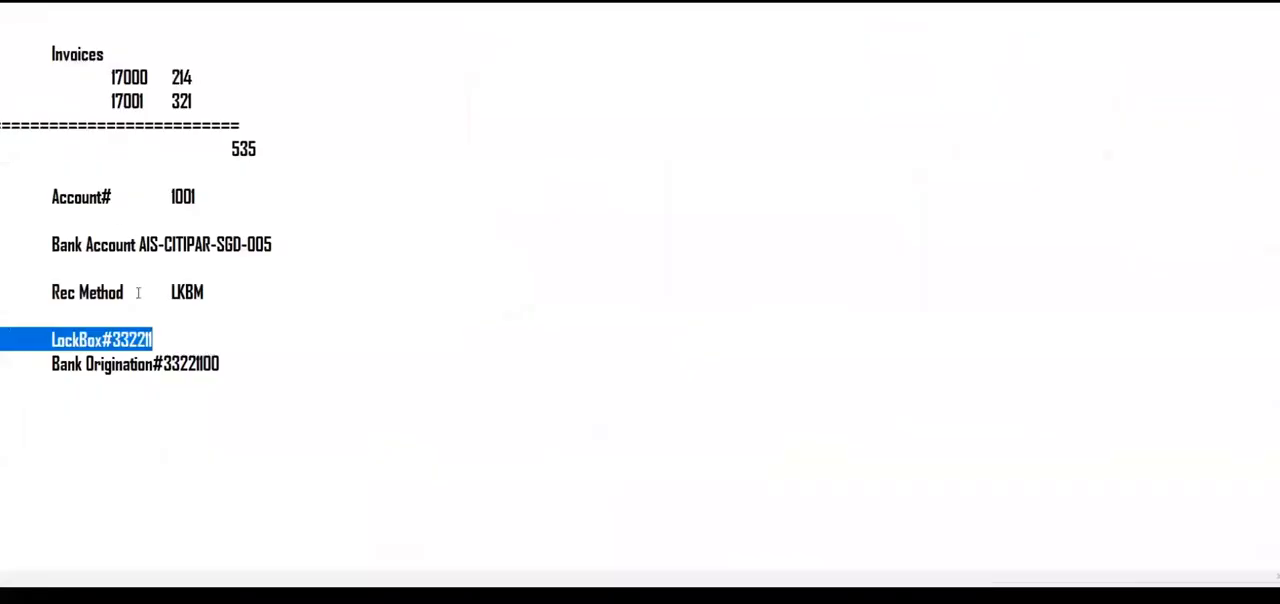
{"action": "left_click", "coordinate": [235, 384]}
{"action": "left_click_drag", "start_coordinate": [139, 244], "coordinate": [274, 240]}
{"action": "key", "text": "ctrl+c"}
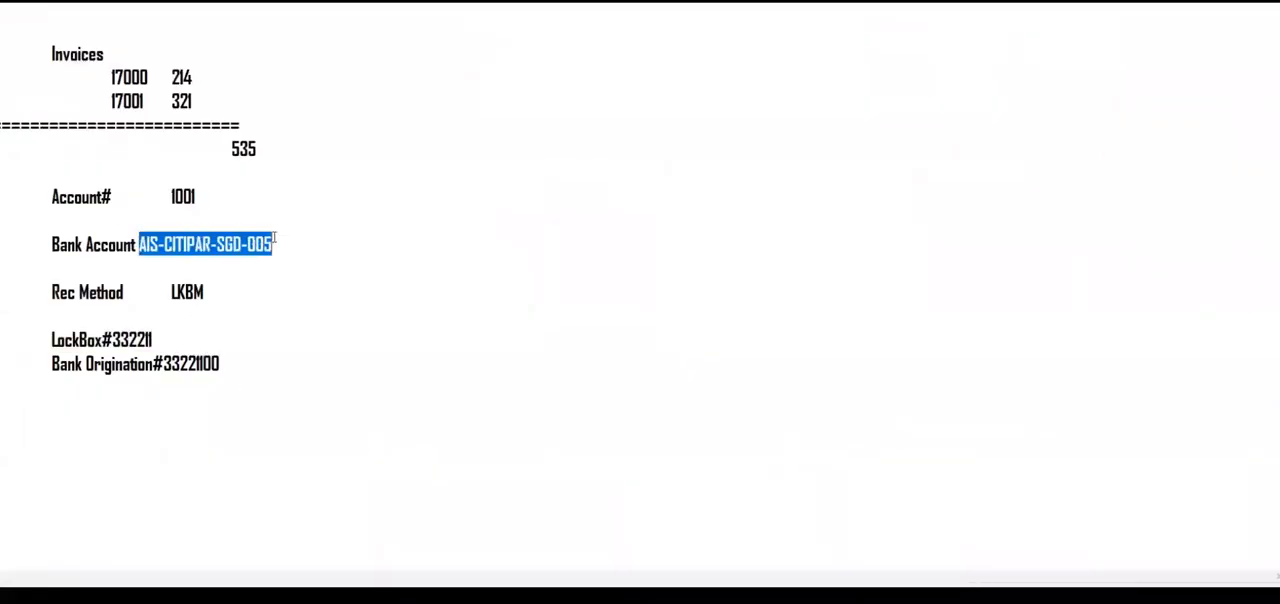
{"action": "key", "text": "alt+Tab"}
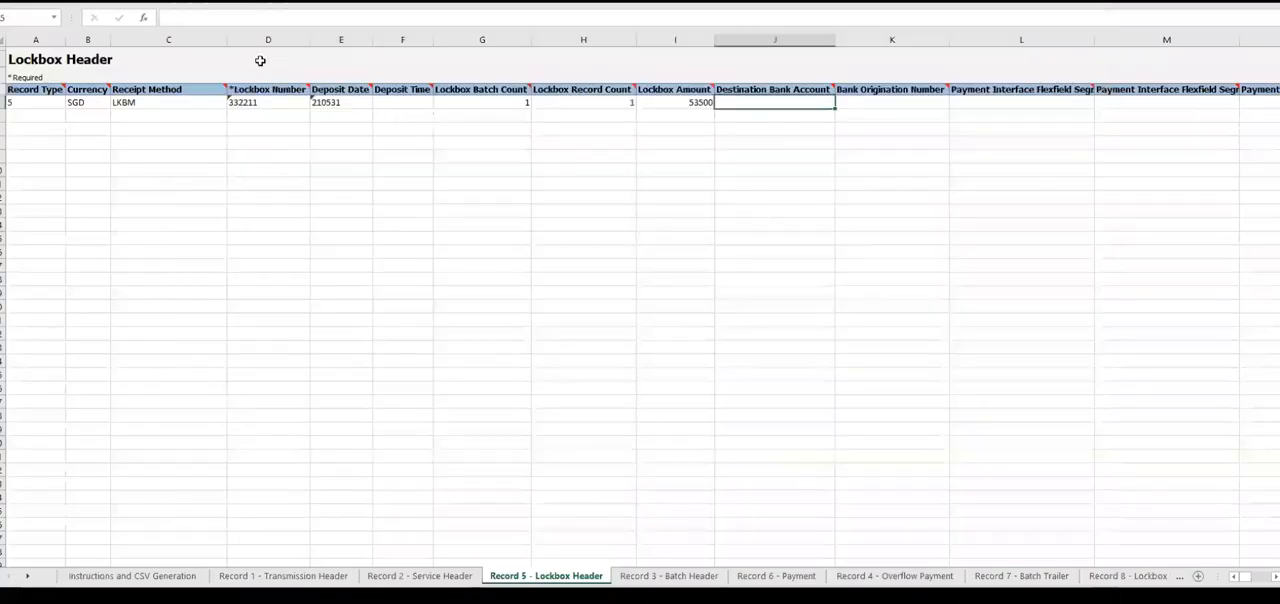
{"action": "key", "text": "ctrl+v"}
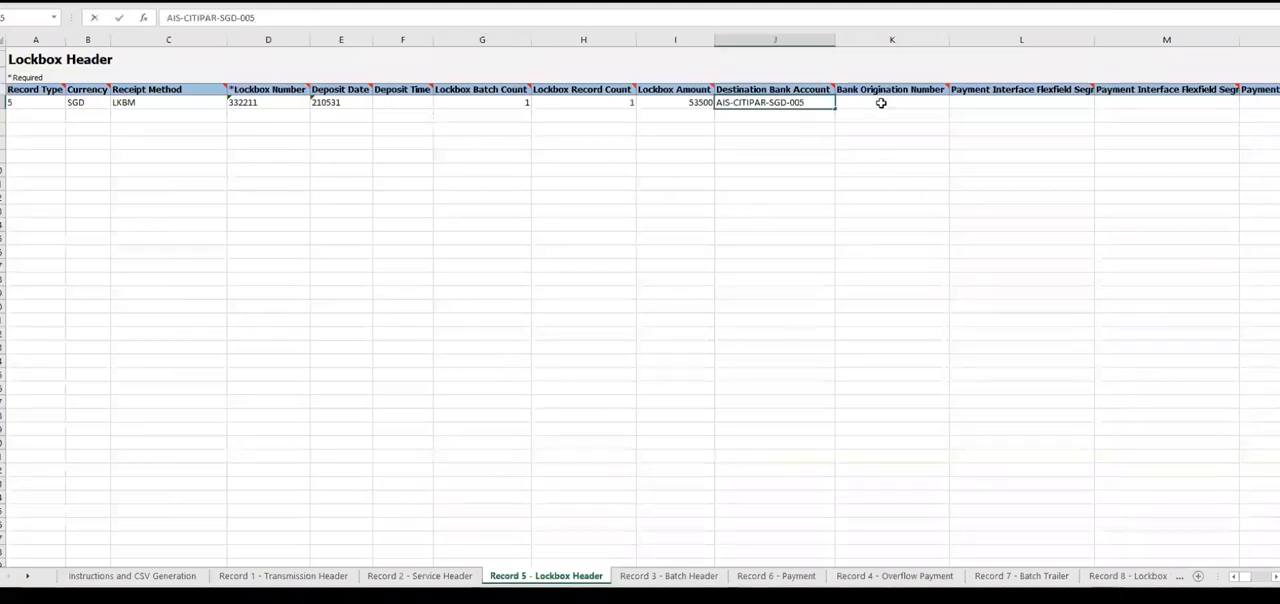
Step: Fill in the Lockbox Header row's bank origination number with the number copied from the details notes, leaving the flexfield segments blank
{"action": "left_click", "coordinate": [881, 103]}
{"action": "key", "text": "alt+Tab"}
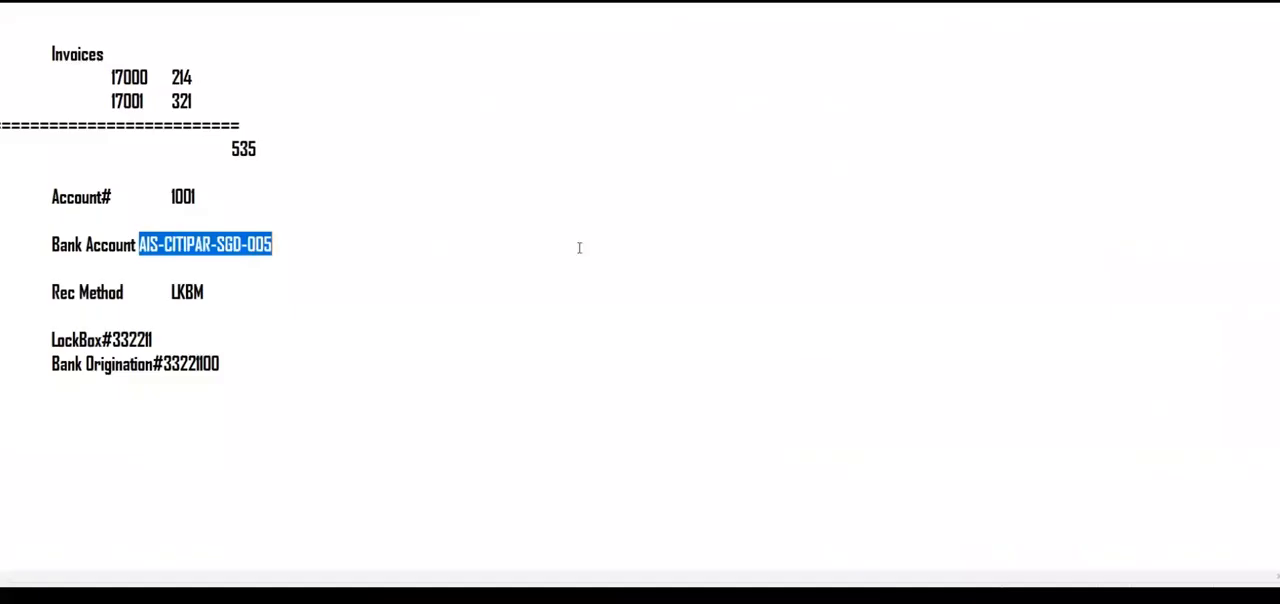
{"action": "left_click_drag", "start_coordinate": [164, 364], "coordinate": [255, 363]}
{"action": "key", "text": "ctrl+c"}
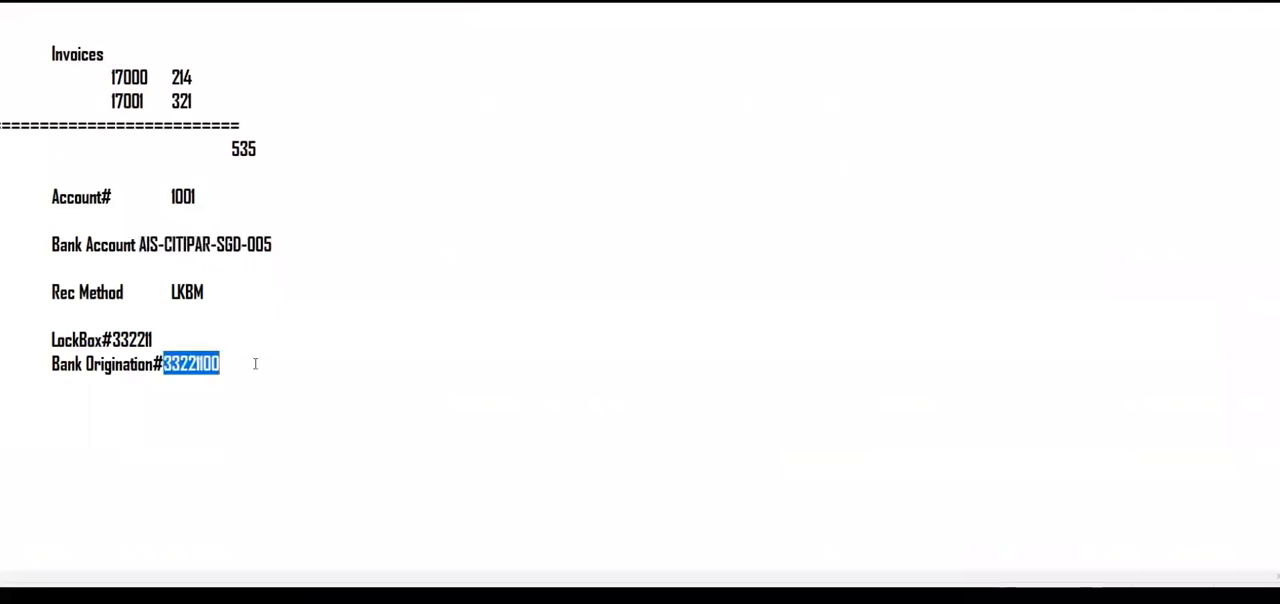
{"action": "key", "text": "alt+Tab"}
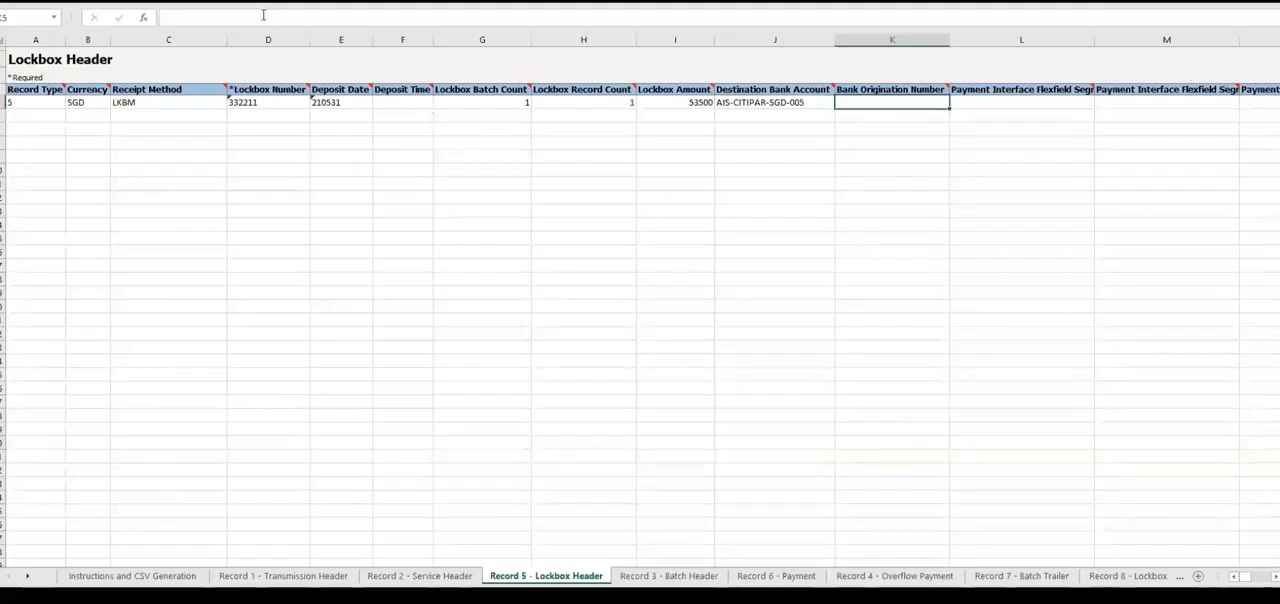
{"action": "key", "text": "ctrl+v"}
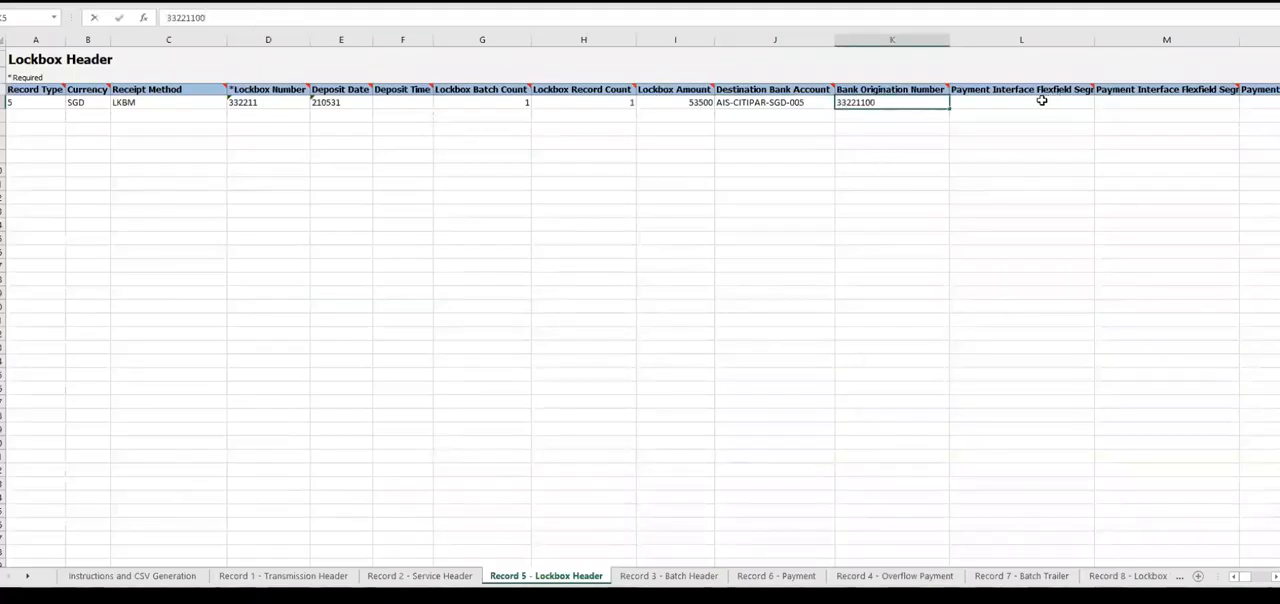
{"action": "left_click", "coordinate": [1041, 101]}
{"action": "key", "text": "Tab"}
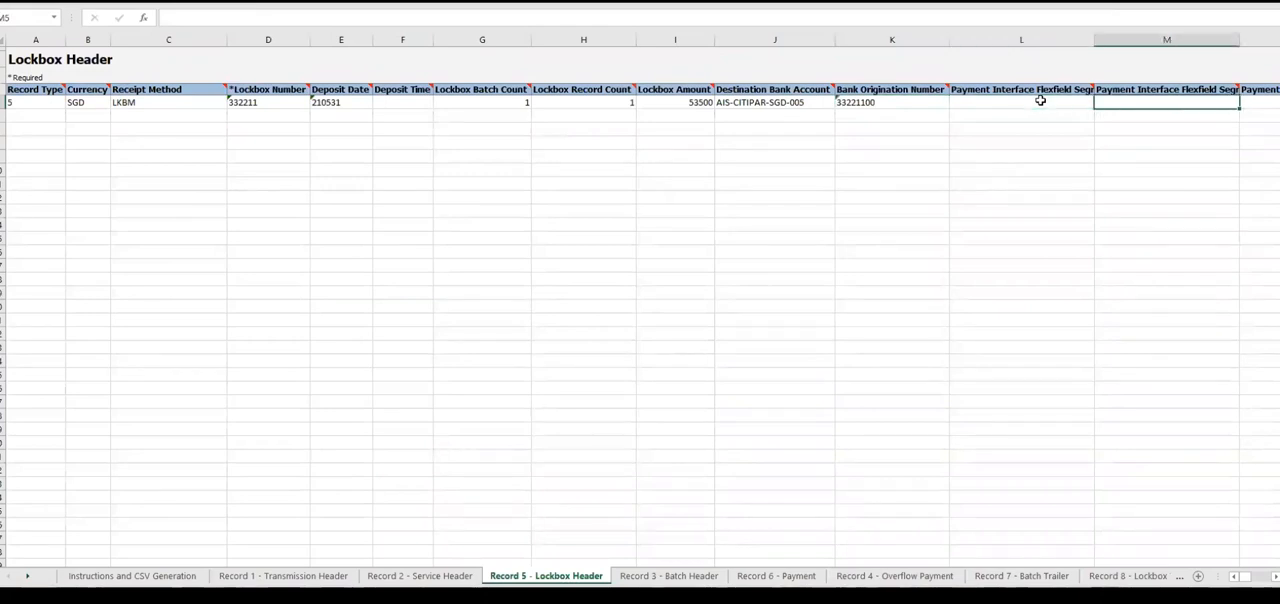
{"action": "key", "text": "Right"}
{"action": "key", "text": "Right"}
{"action": "key", "text": "Right"}
{"action": "key", "text": "Right"}
{"action": "key", "text": "Right"}
{"action": "key", "text": "Right"}
{"action": "key", "text": "Right"}
{"action": "key", "text": "Right"}
{"action": "key", "text": "Right"}
{"action": "key", "text": "Right"}
{"action": "key", "text": "Right"}
{"action": "key", "text": "Right"}
{"action": "key", "text": "Right"}
{"action": "key", "text": "Right"}
{"action": "key", "text": "Right"}
{"action": "key", "text": "Right"}
{"action": "key", "text": "Home"}
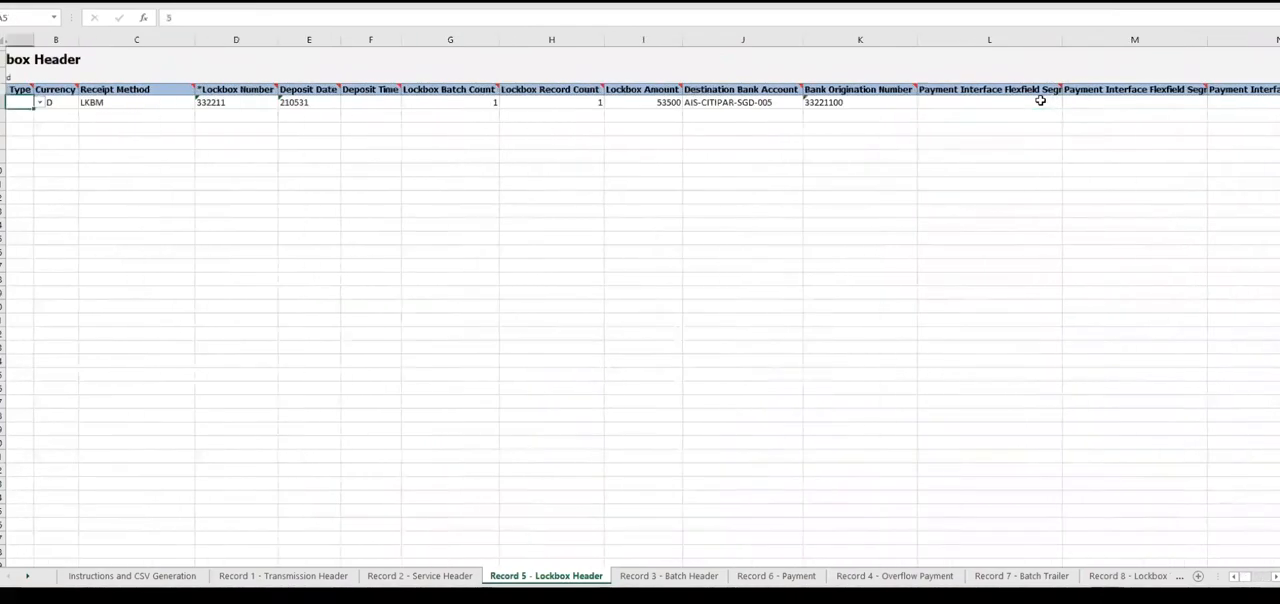
Step: Review the Lockbox Header row in the reference workbook, from record type through bank origination number and the flexfield columns
{"action": "left_click", "coordinate": [783, 103]}
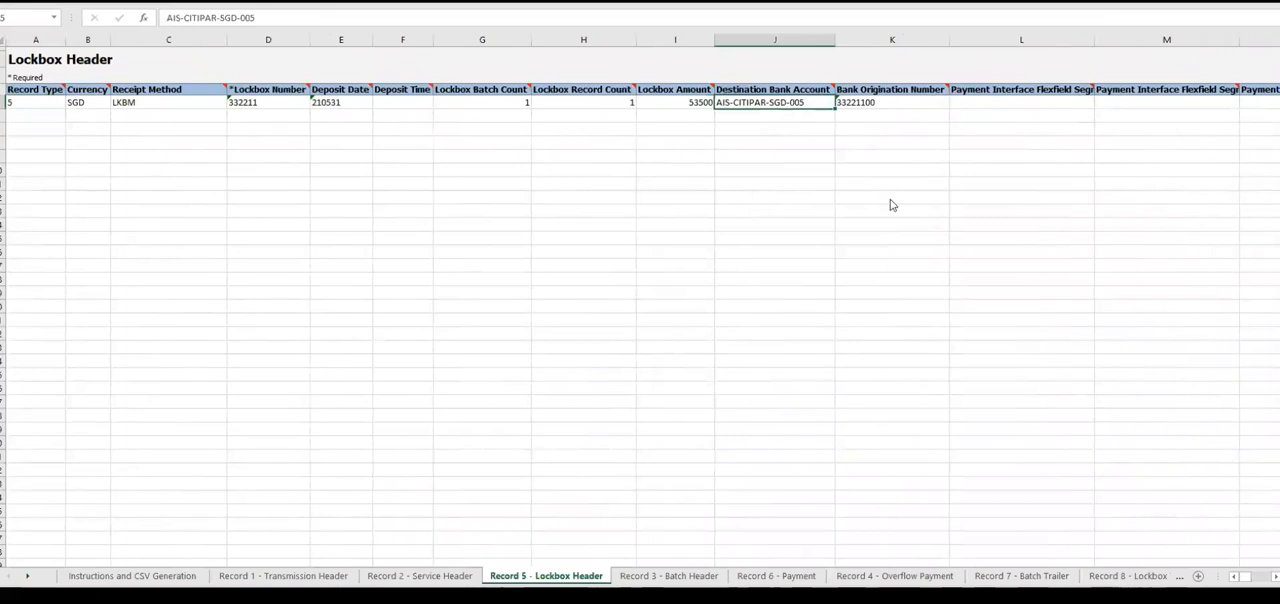
{"action": "key", "text": "super+Tab"}
{"action": "key", "text": "Right"}
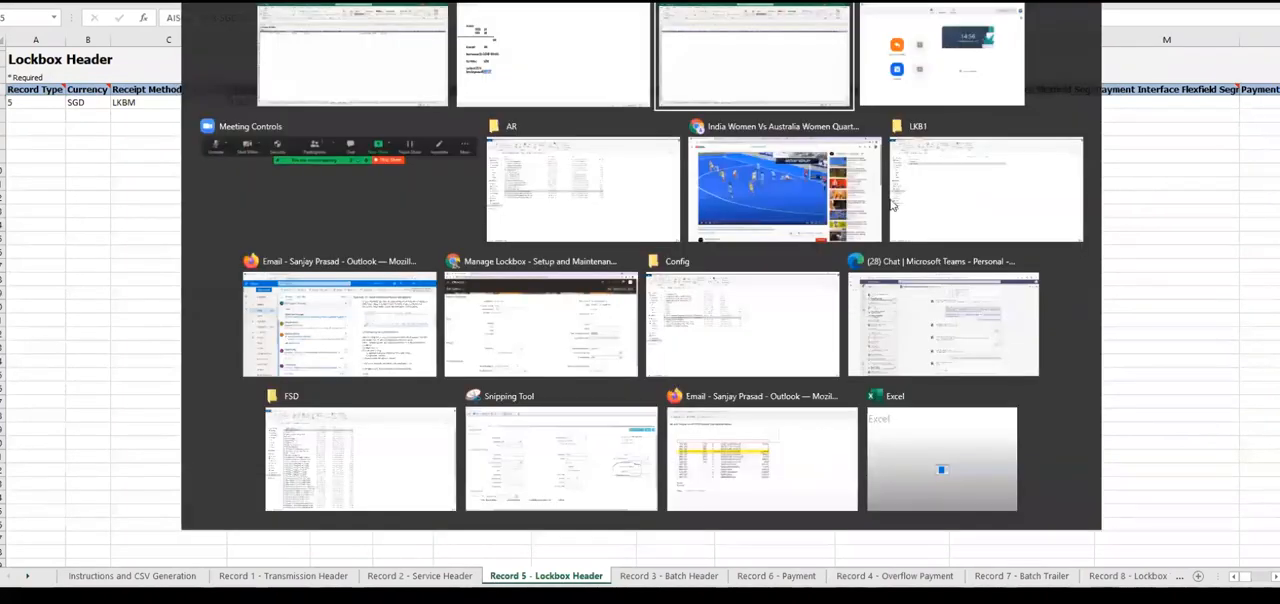
{"action": "key", "text": "Return"}
{"action": "key", "text": "ctrl+Page_Down"}
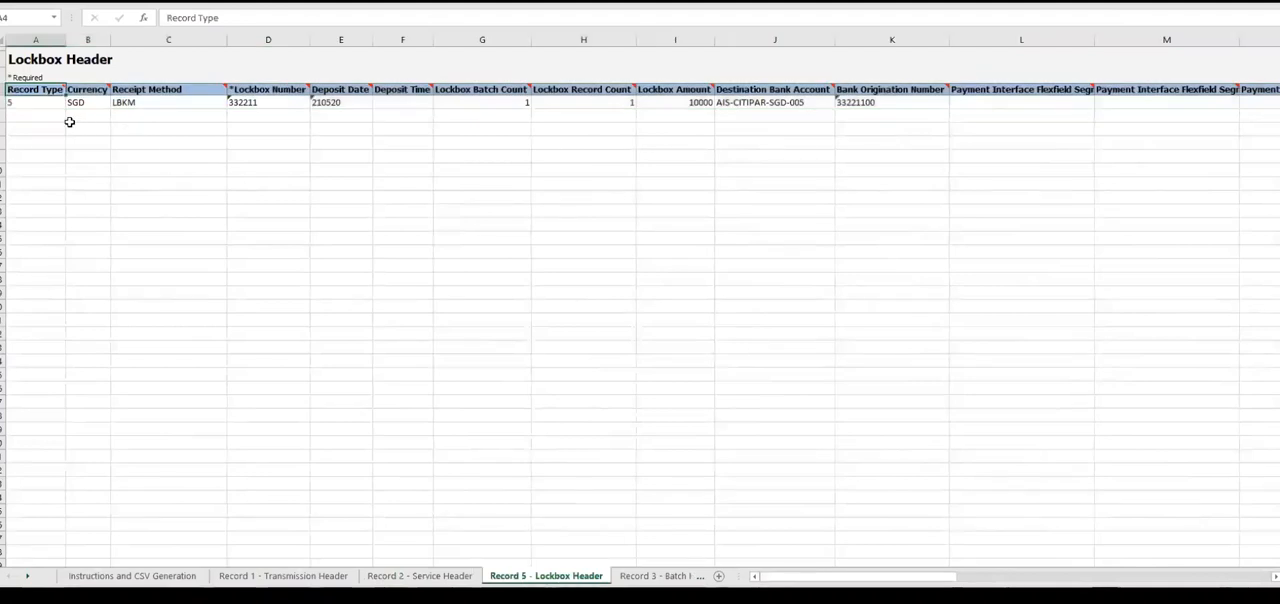
{"action": "left_click", "coordinate": [33, 105]}
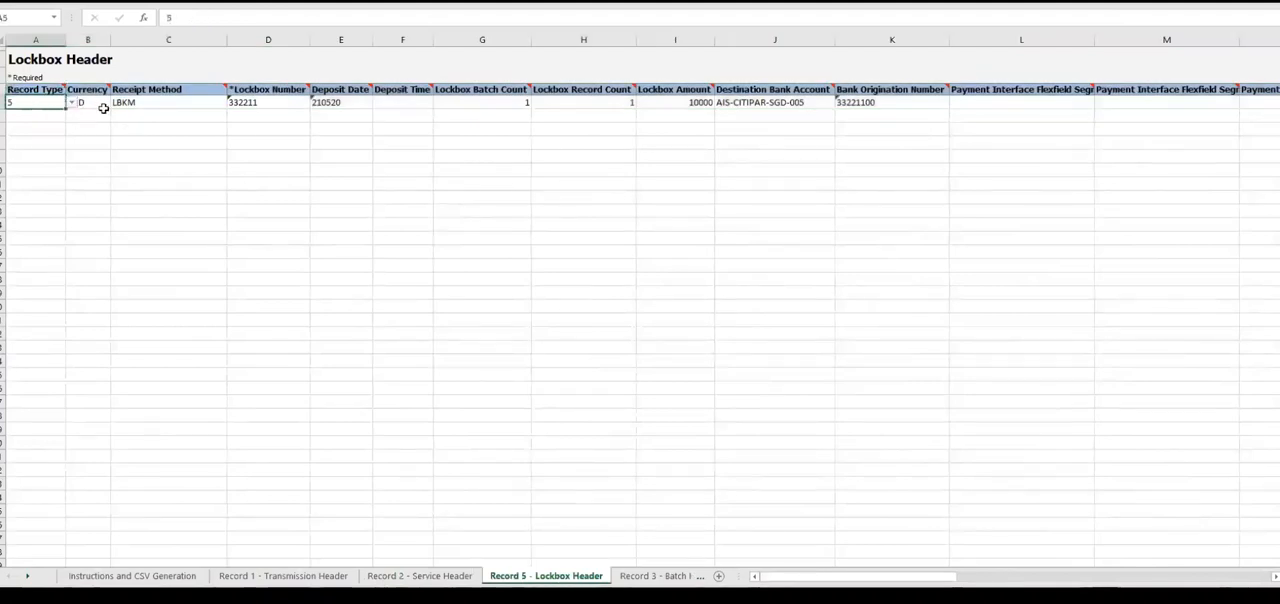
{"action": "left_click", "coordinate": [165, 103]}
{"action": "left_click", "coordinate": [252, 100]}
{"action": "left_click", "coordinate": [328, 101]}
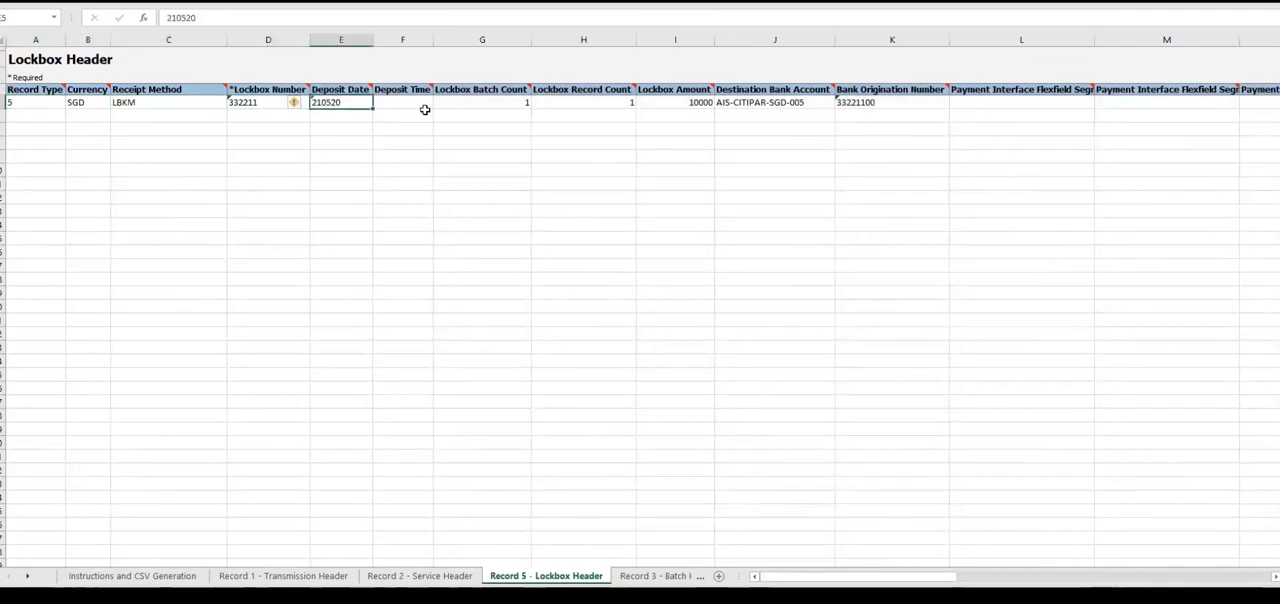
{"action": "left_click", "coordinate": [512, 104]}
{"action": "left_click", "coordinate": [575, 104]}
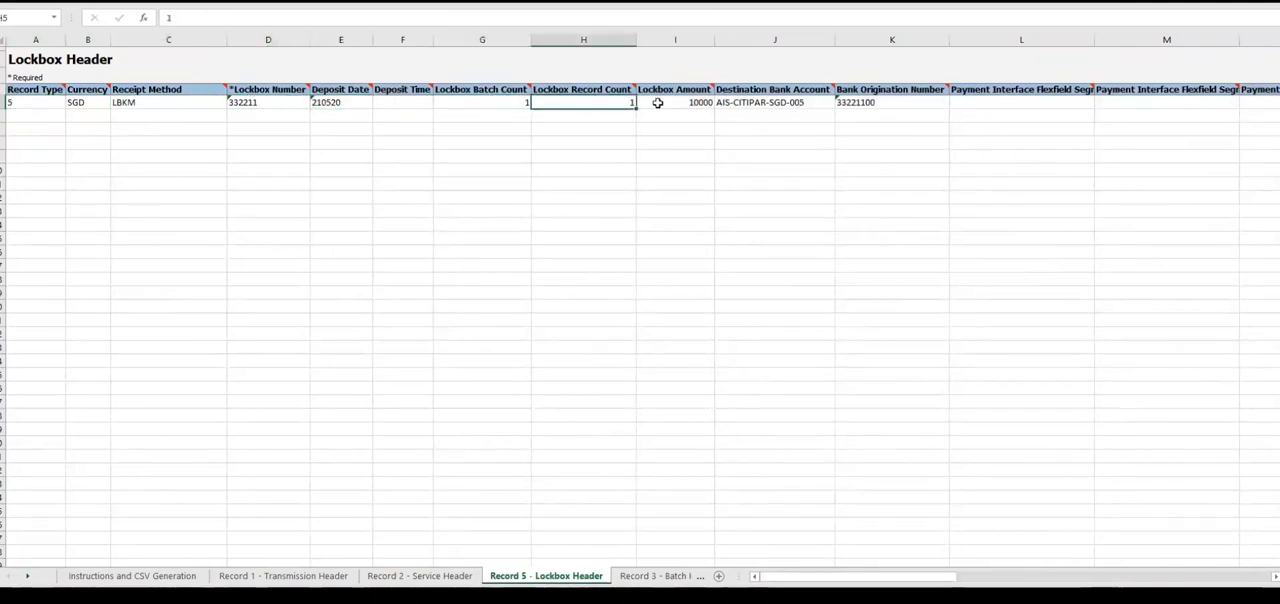
{"action": "left_click", "coordinate": [775, 104]}
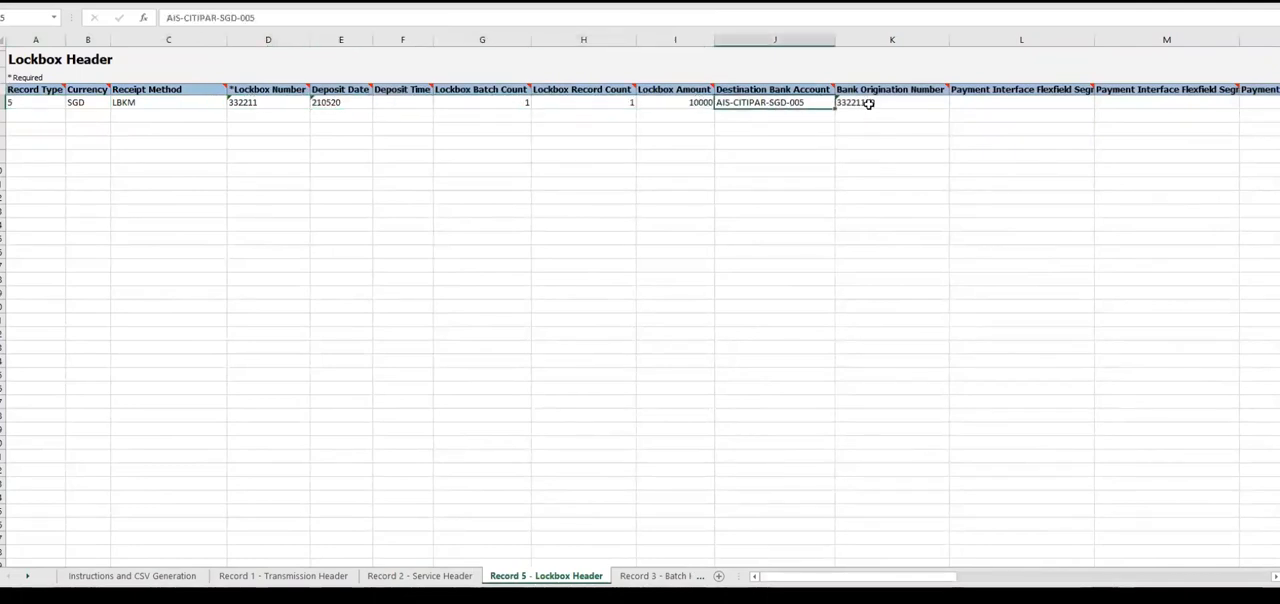
{"action": "left_click", "coordinate": [866, 103]}
{"action": "key", "text": "Right"}
{"action": "key", "text": "Right"}
{"action": "key", "text": "Right"}
{"action": "key", "text": "Right"}
{"action": "key", "text": "Right"}
{"action": "key", "text": "Right"}
{"action": "key", "text": "Right"}
{"action": "key", "text": "Right"}
{"action": "key", "text": "Right"}
{"action": "key", "text": "Right"}
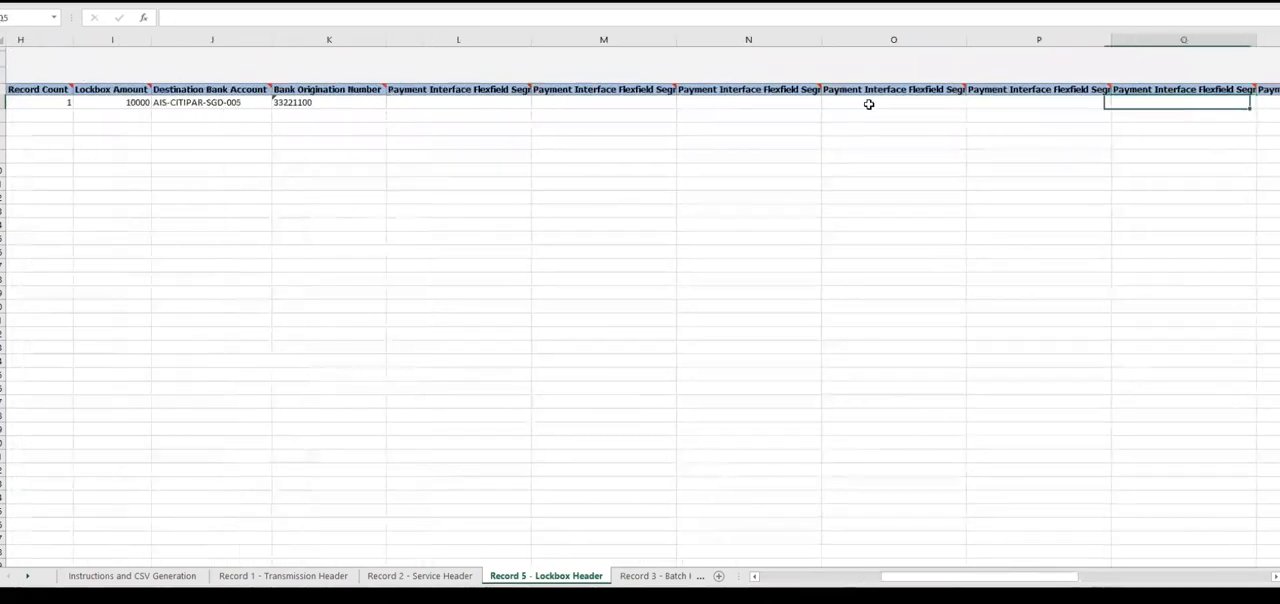
{"action": "key", "text": "alt+Tab"}
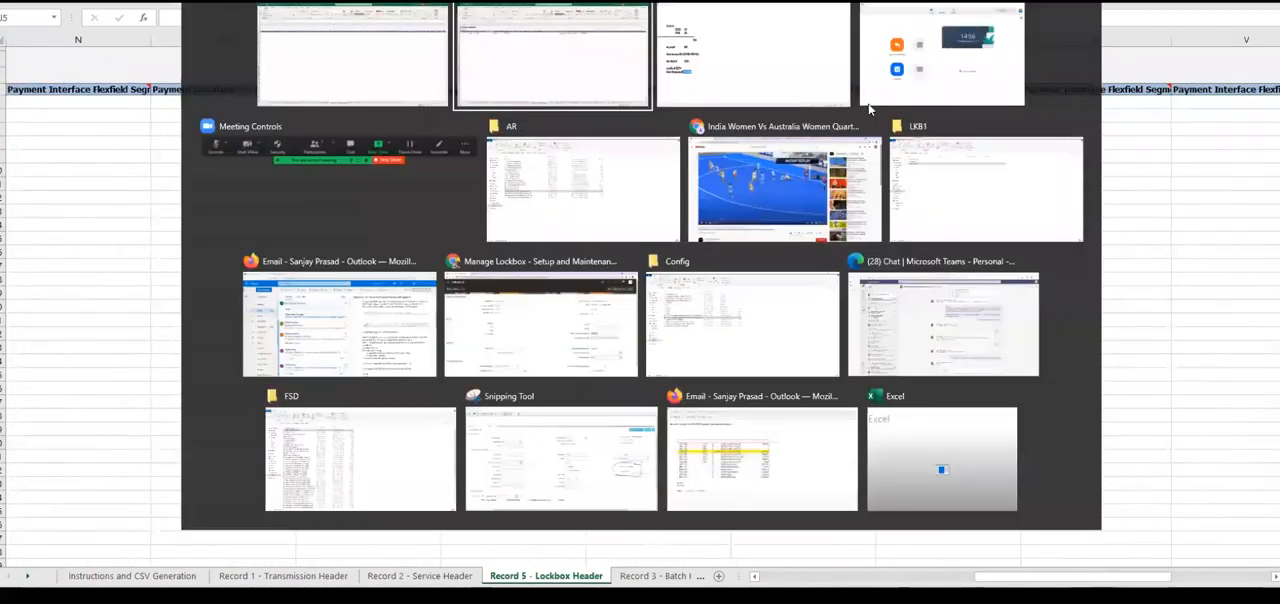
Step: On the Record 3 - Batch Header sheet of the new workbook, set the batch name to SAN11 and the currency to SGD
{"action": "key", "text": "ctrl+Page_Down"}
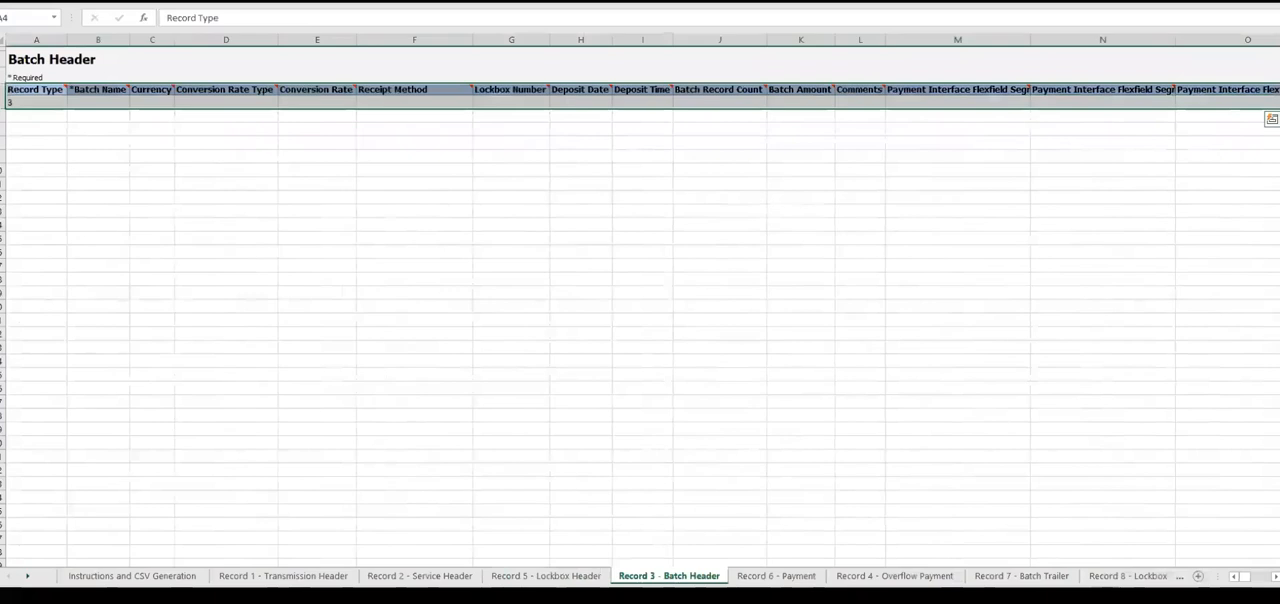
{"action": "left_click", "coordinate": [90, 104]}
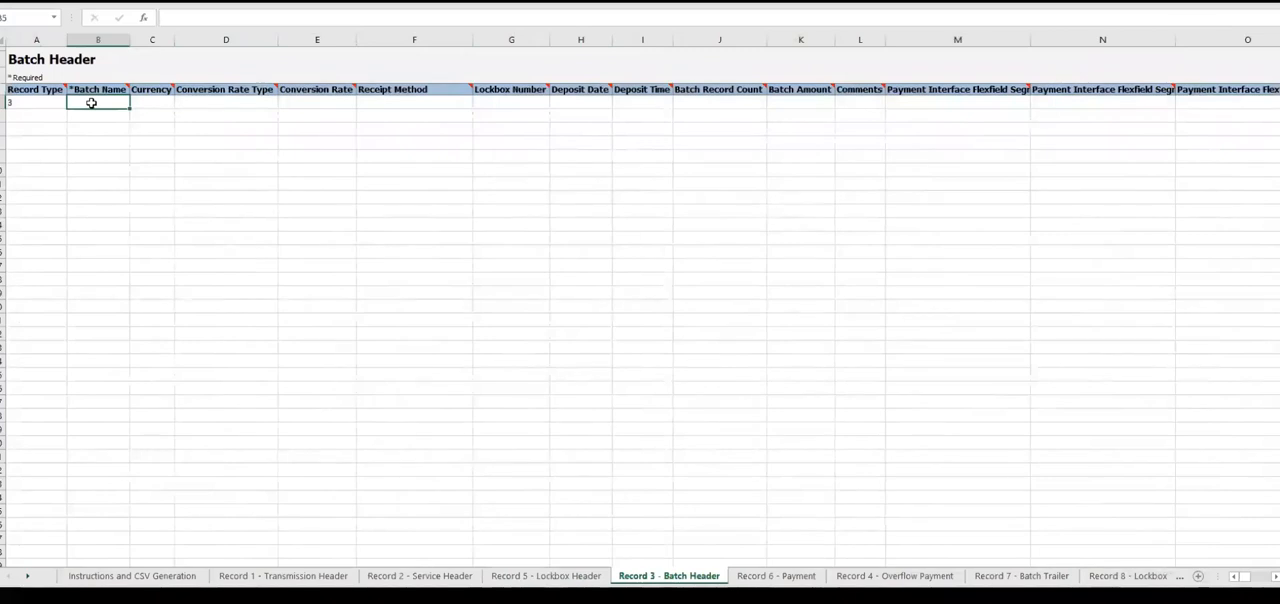
{"action": "type", "text": "SAN11"}
{"action": "key", "text": "Tab"}
{"action": "type", "text": "SGD"}
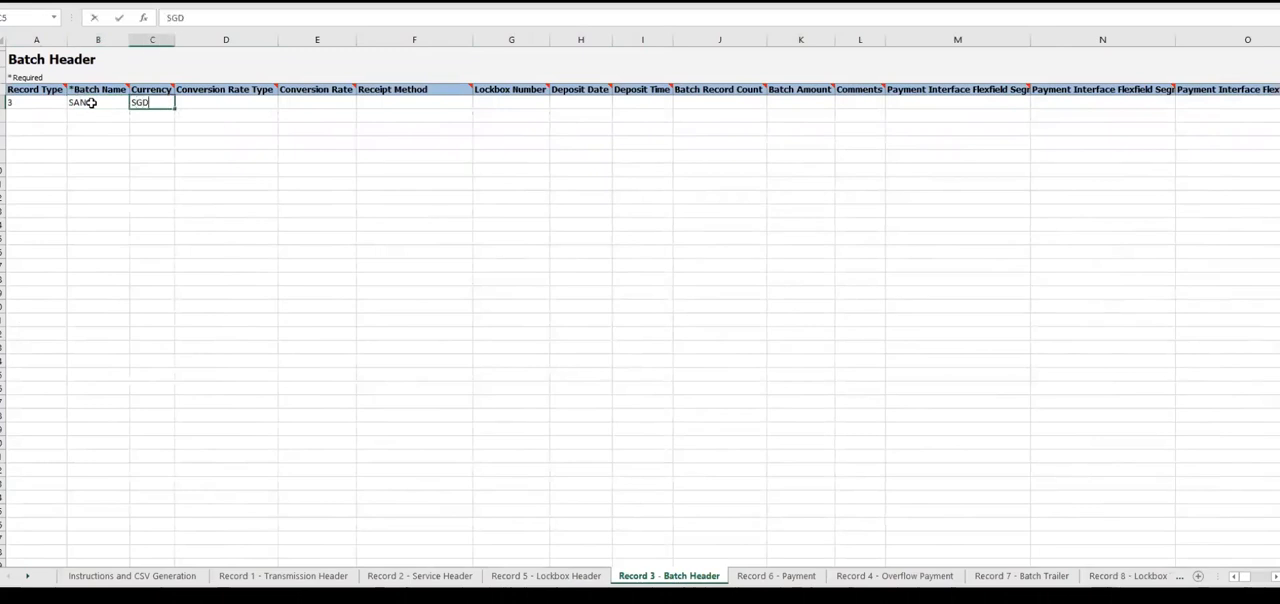
Step: Set the Batch Header row's receipt method to LKBM and lockbox number to 332211, leaving the conversion rate fields blank
{"action": "key", "text": "Tab"}
{"action": "key", "text": "Tab"}
{"action": "key", "text": "Tab"}
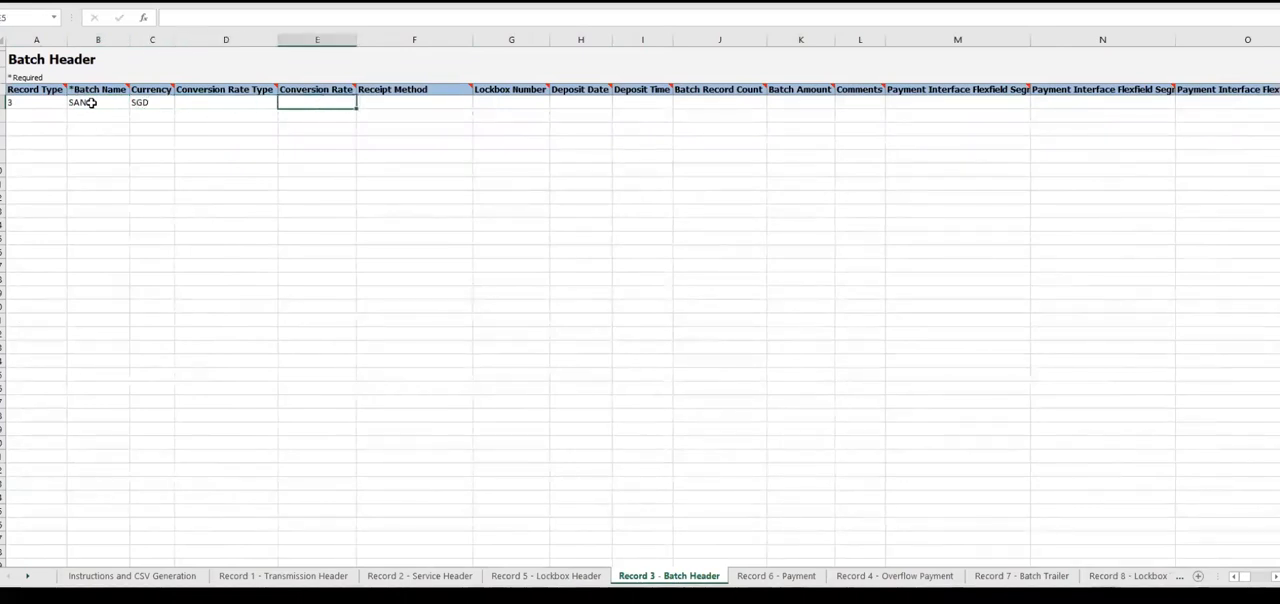
{"action": "type", "text": "L"}
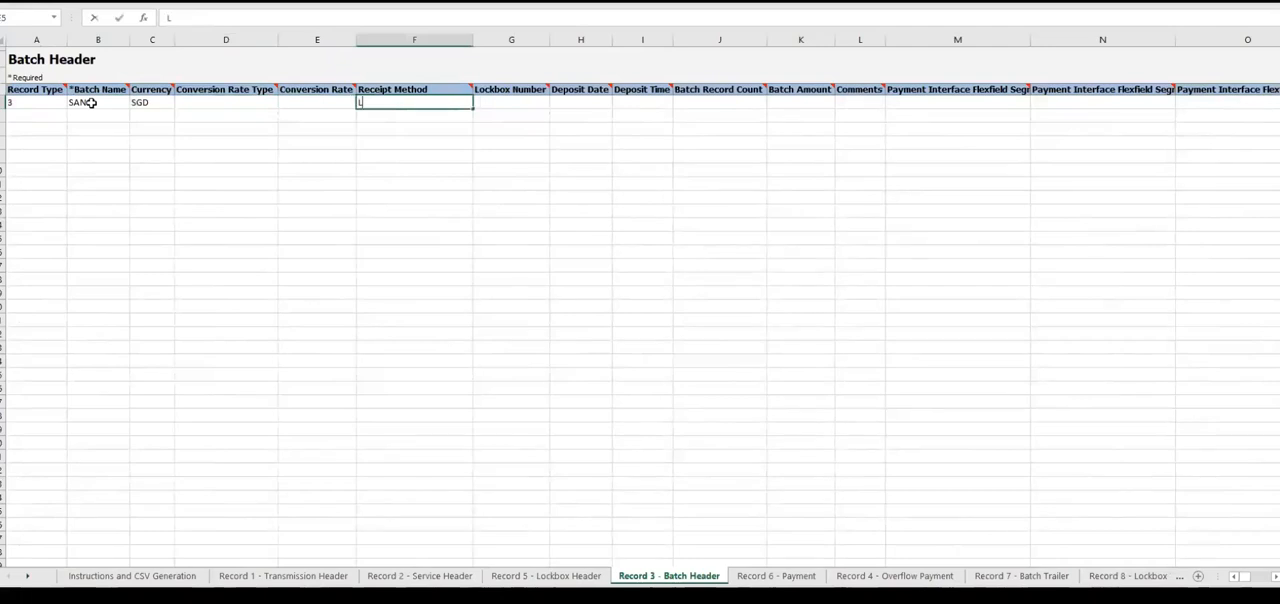
{"action": "type", "text": "KBM"}
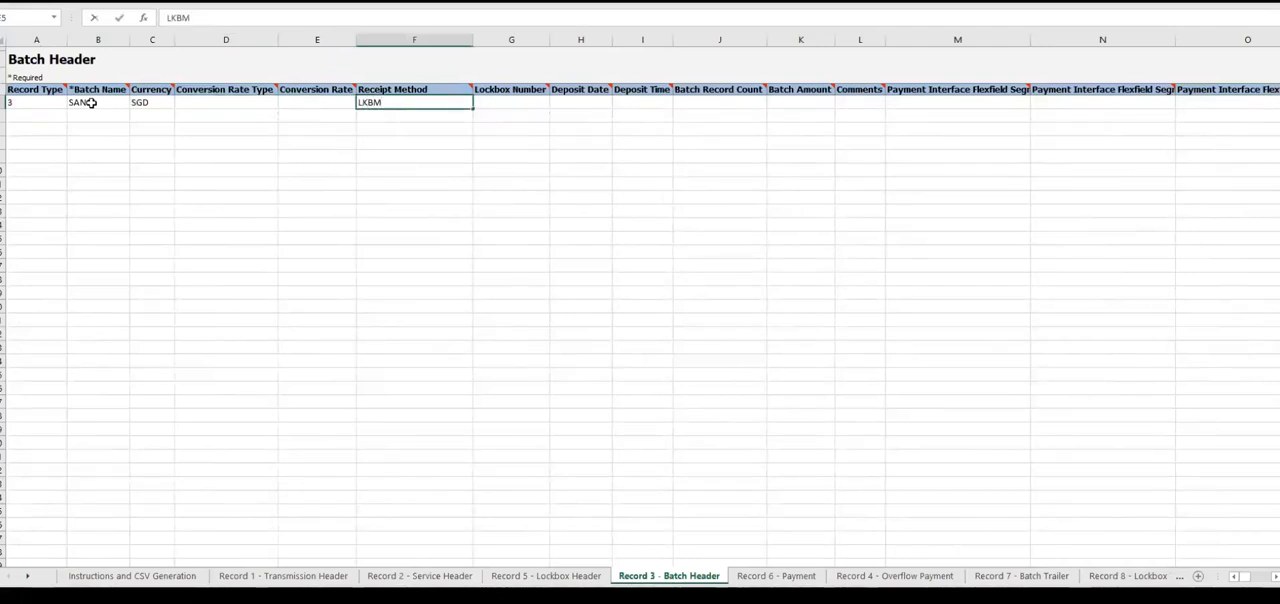
{"action": "key", "text": "Tab"}
{"action": "type", "text": "332"}
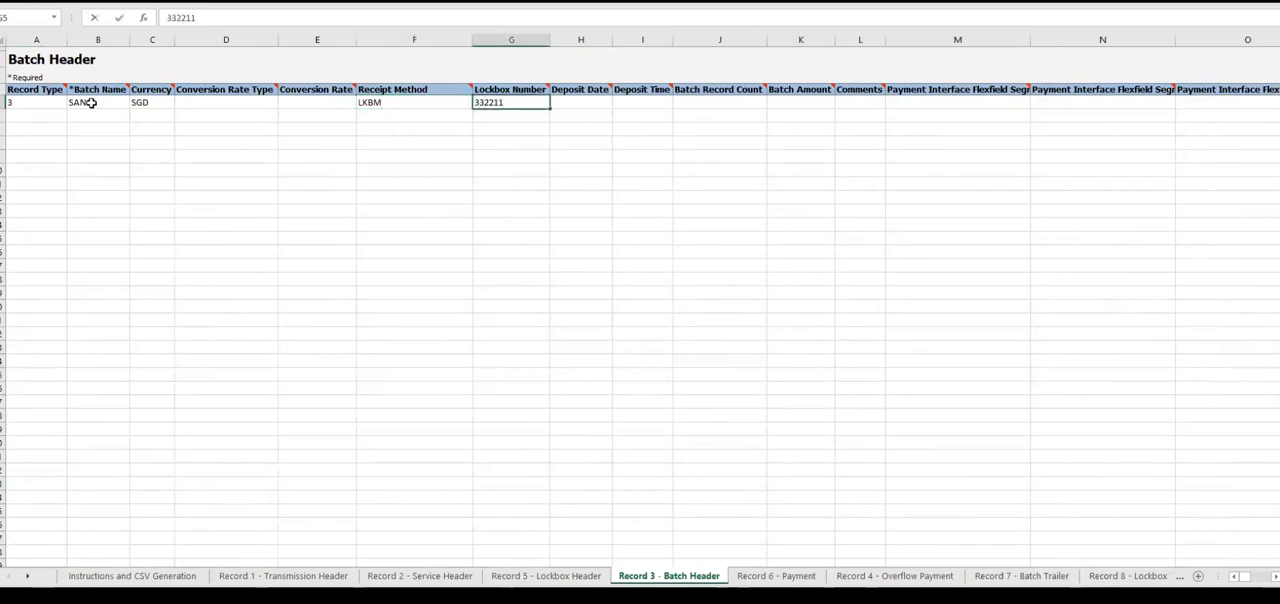
Step: Set the Batch Header row's deposit date to 210531, batch record count to 1 and batch amount to 53500
{"action": "key", "text": "Tab"}
{"action": "type", "text": "210531"}
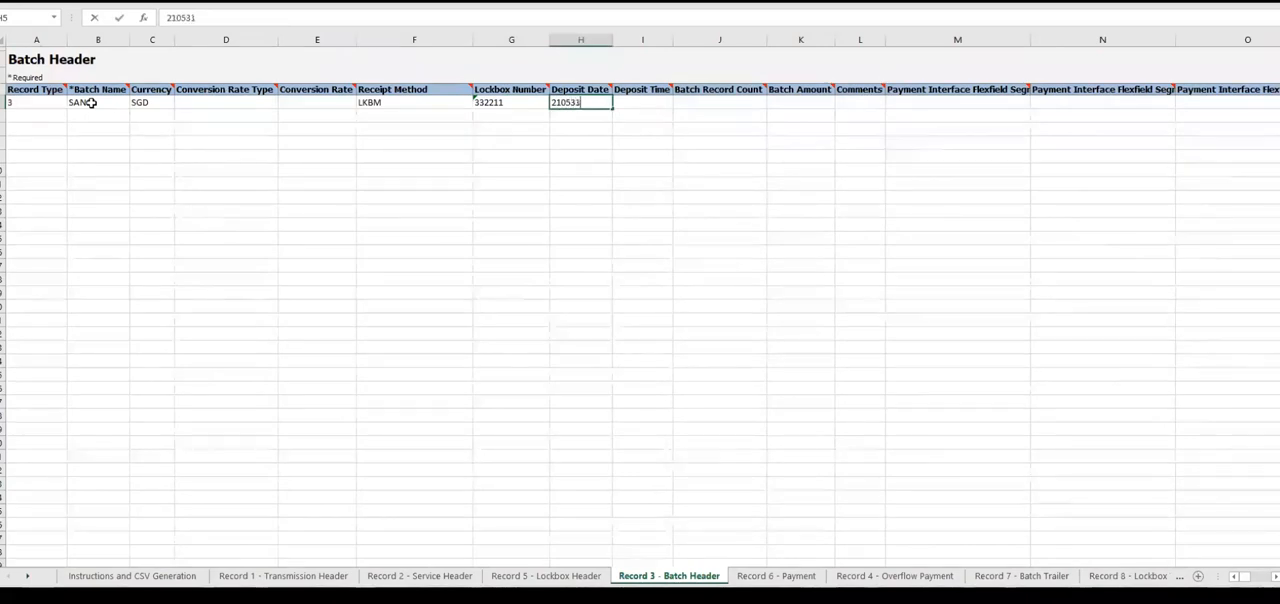
{"action": "key", "text": "Tab"}
{"action": "key", "text": "Tab"}
{"action": "type", "text": "1"}
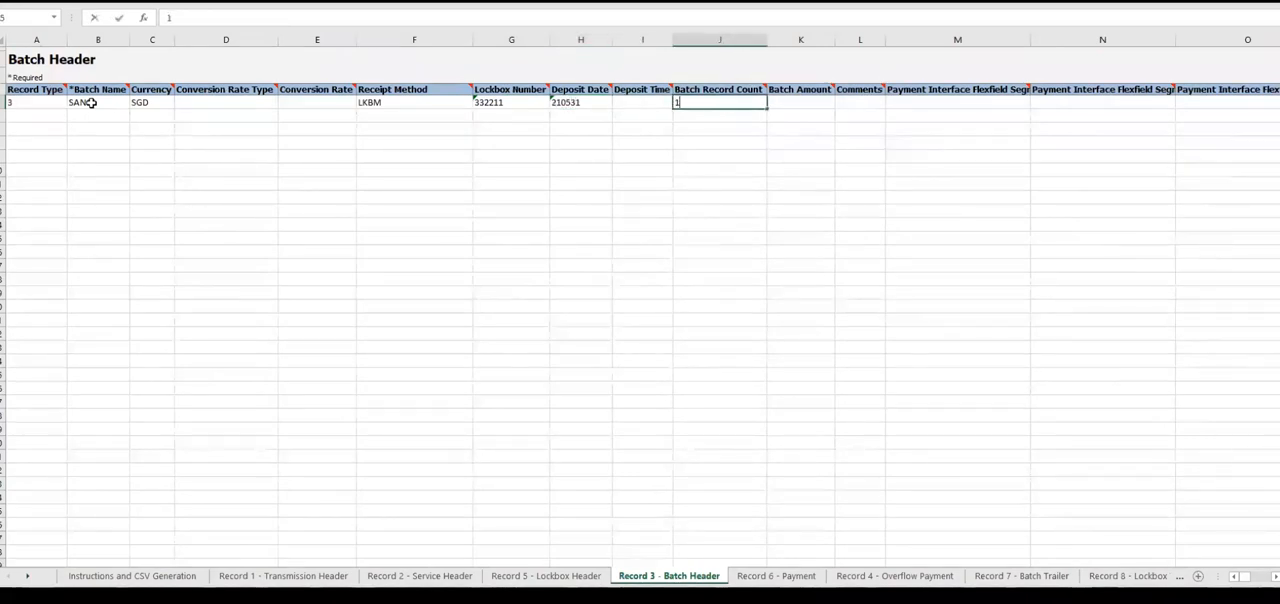
{"action": "key", "text": "Tab"}
{"action": "type", "text": "53500"}
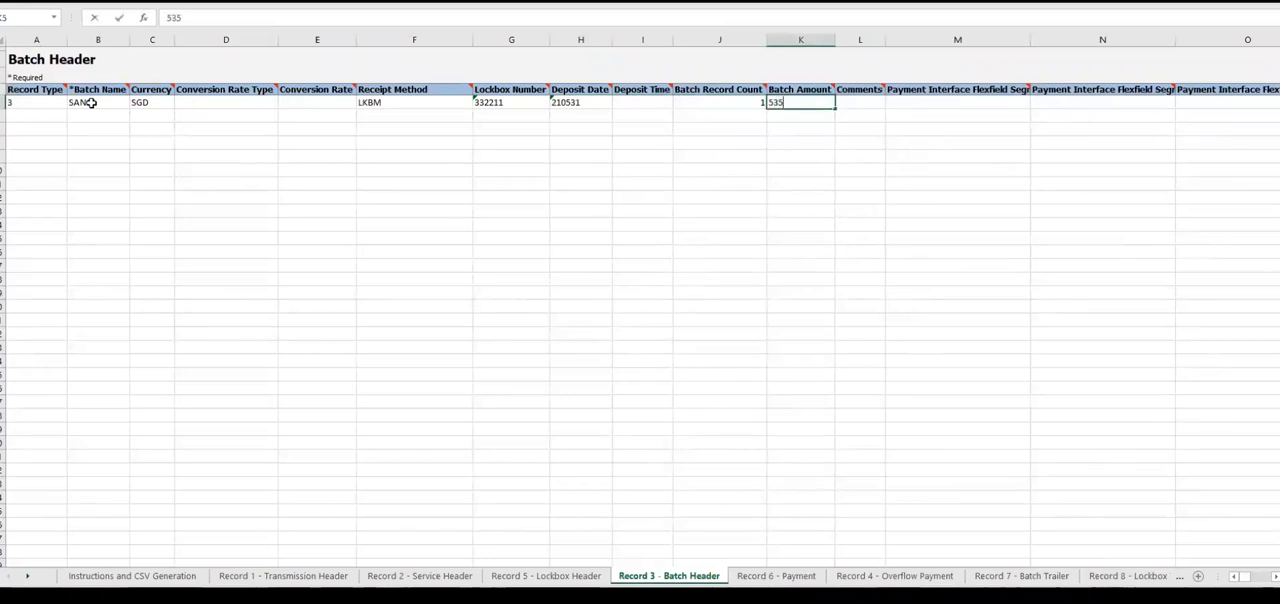
Step: Look through the Batch Header row's comments and payment interface flexfield columns up to the flexfield context
{"action": "key", "text": "Tab"}
{"action": "key", "text": "Tab"}
{"action": "key", "text": "Tab"}
{"action": "key", "text": "Tab"}
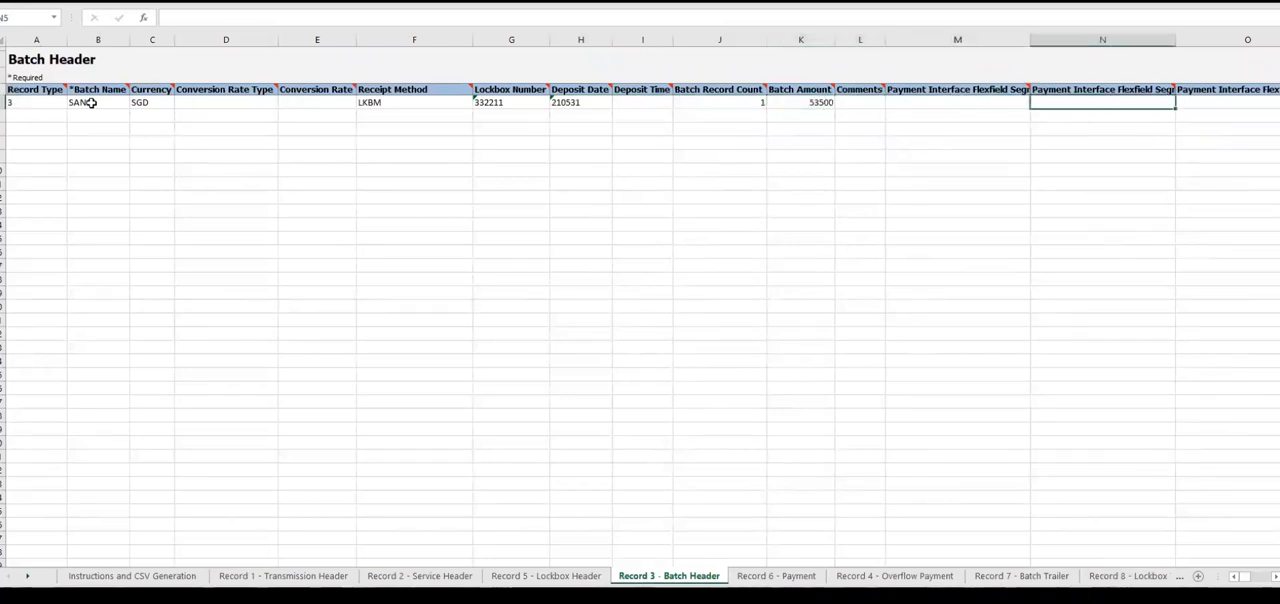
{"action": "key", "text": "Tab"}
{"action": "key", "text": "Tab"}
{"action": "key", "text": "Tab"}
{"action": "key", "text": "Tab"}
{"action": "key", "text": "Tab"}
{"action": "key", "text": "Tab"}
{"action": "key", "text": "Tab"}
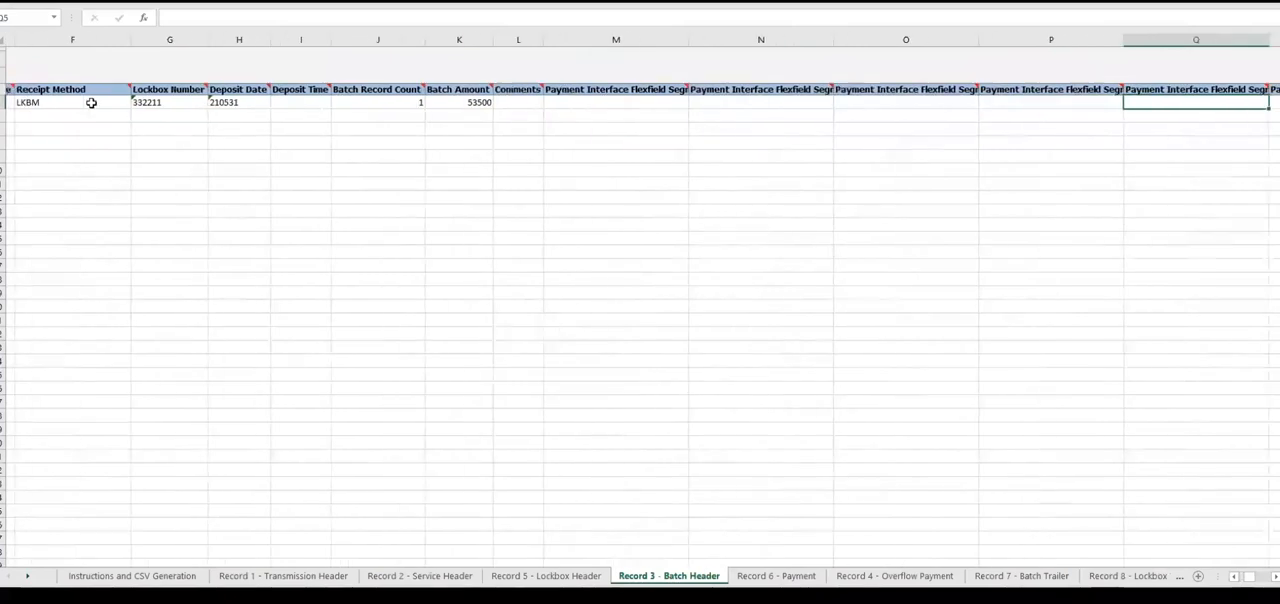
{"action": "key", "text": "Tab"}
{"action": "key", "text": "Tab"}
{"action": "key", "text": "Tab"}
{"action": "key", "text": "Tab"}
{"action": "key", "text": "Tab"}
{"action": "key", "text": "Tab"}
{"action": "key", "text": "Tab"}
{"action": "key", "text": "Tab"}
{"action": "key", "text": "Tab"}
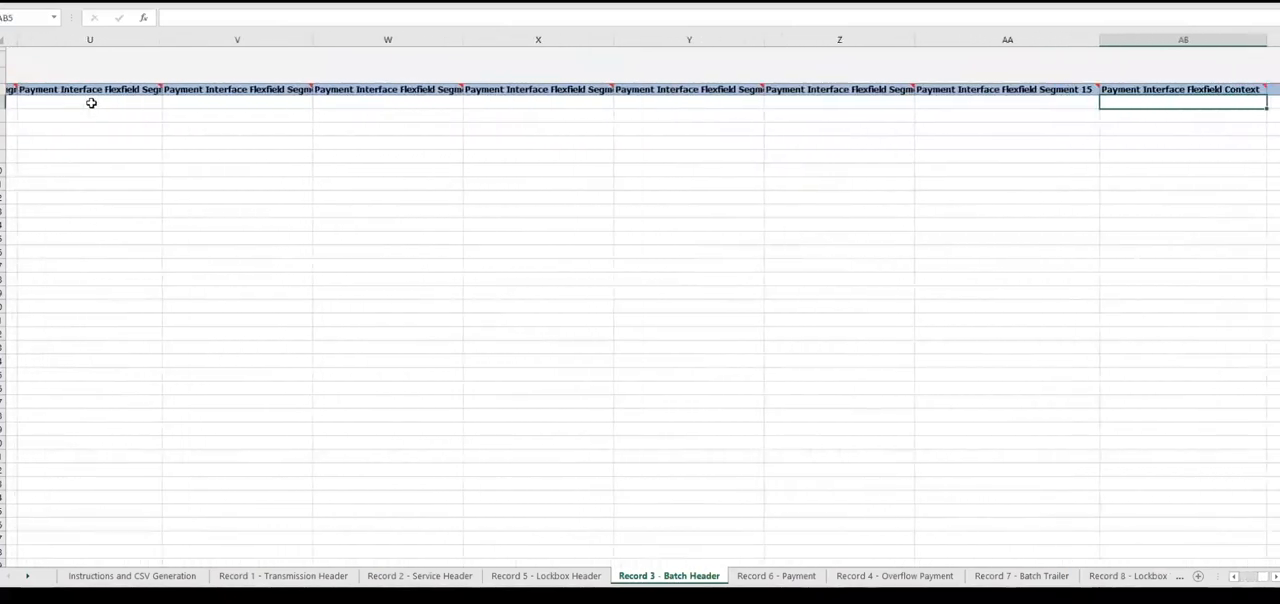
{"action": "key", "text": "Home"}
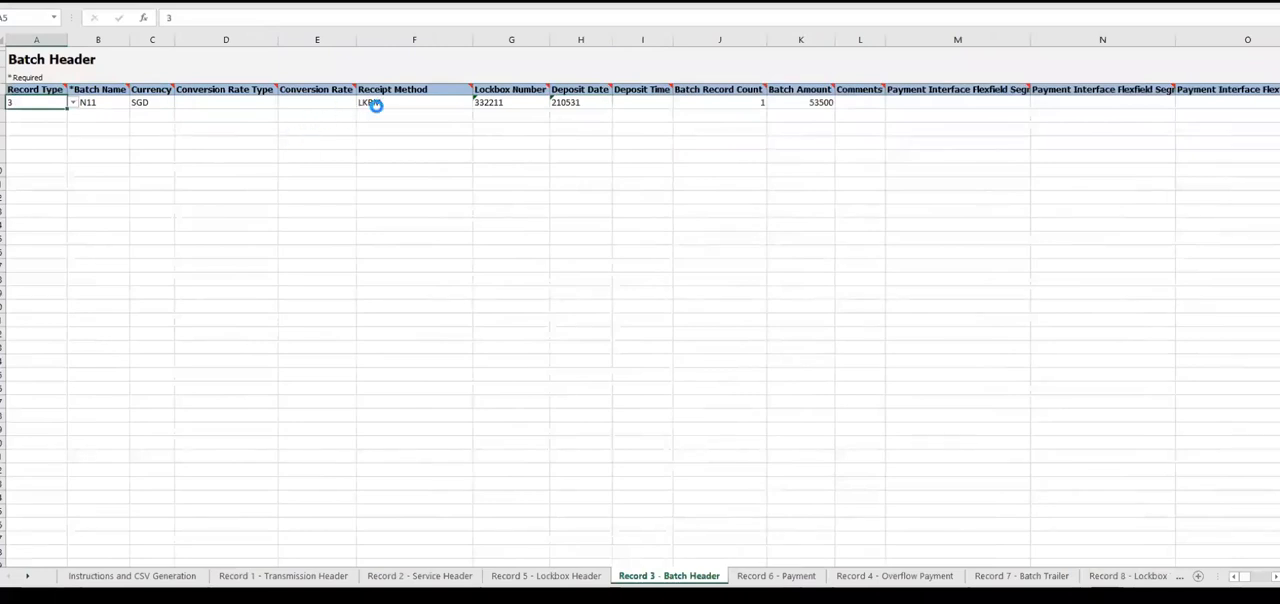
Step: Compare with the reference workbook's Batch Header row, going through its fields from batch name to batch amount
{"action": "left_click", "coordinate": [397, 103]}
{"action": "key", "text": "alt+Tab"}
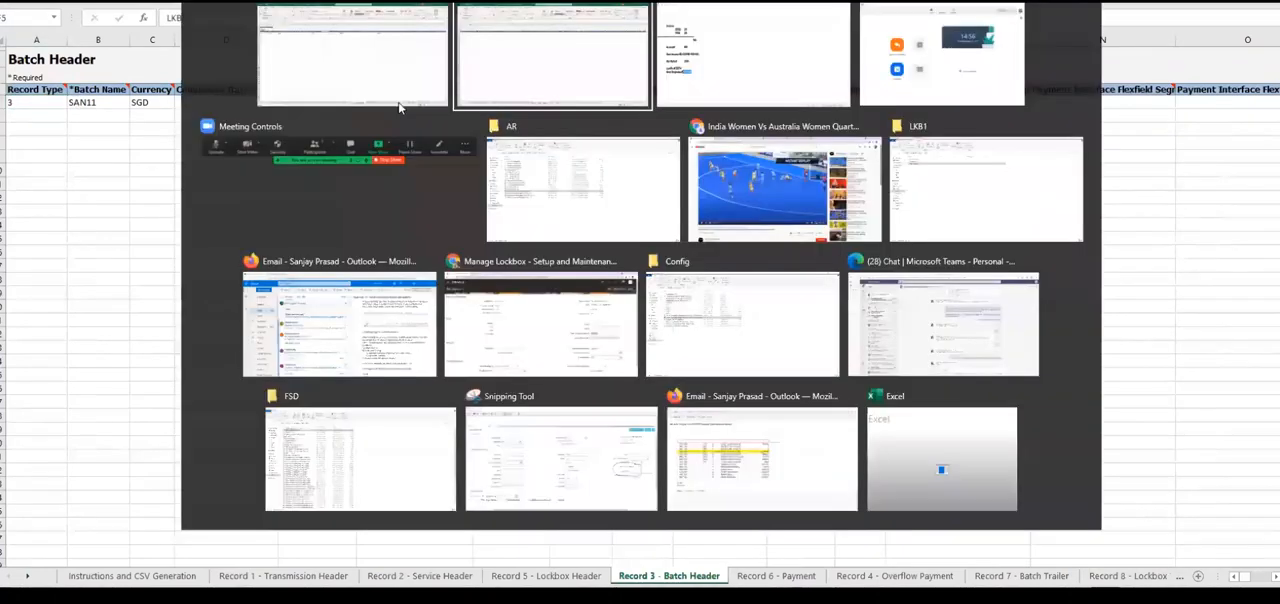
{"action": "key", "text": "Home"}
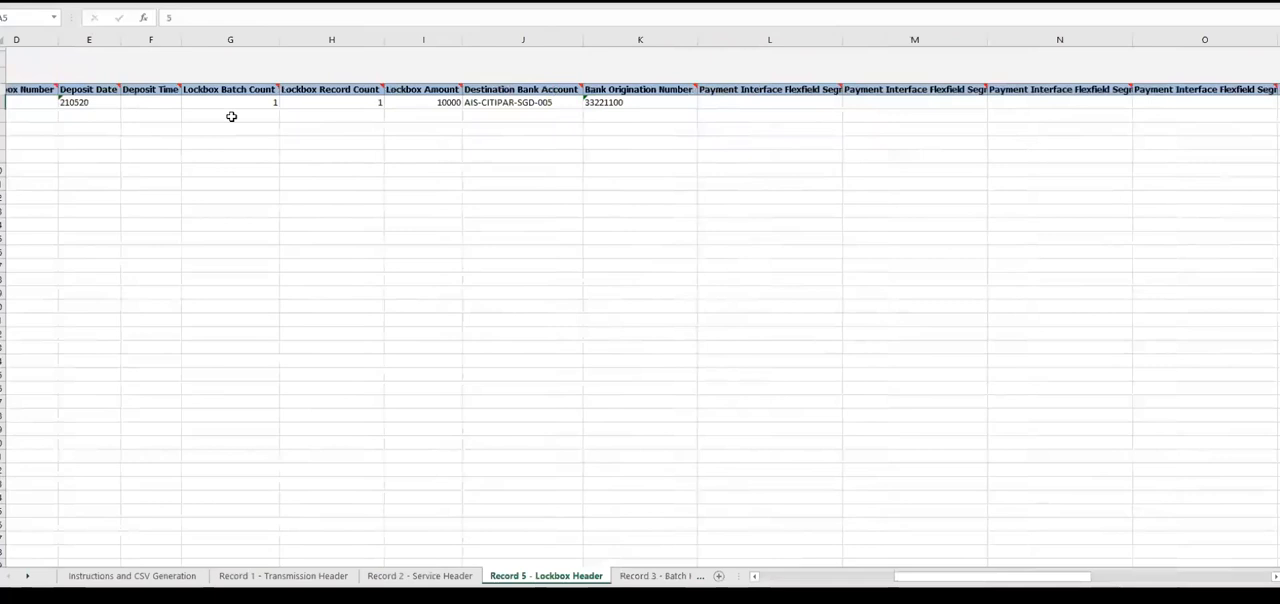
{"action": "key", "text": "ctrl+Page_Down"}
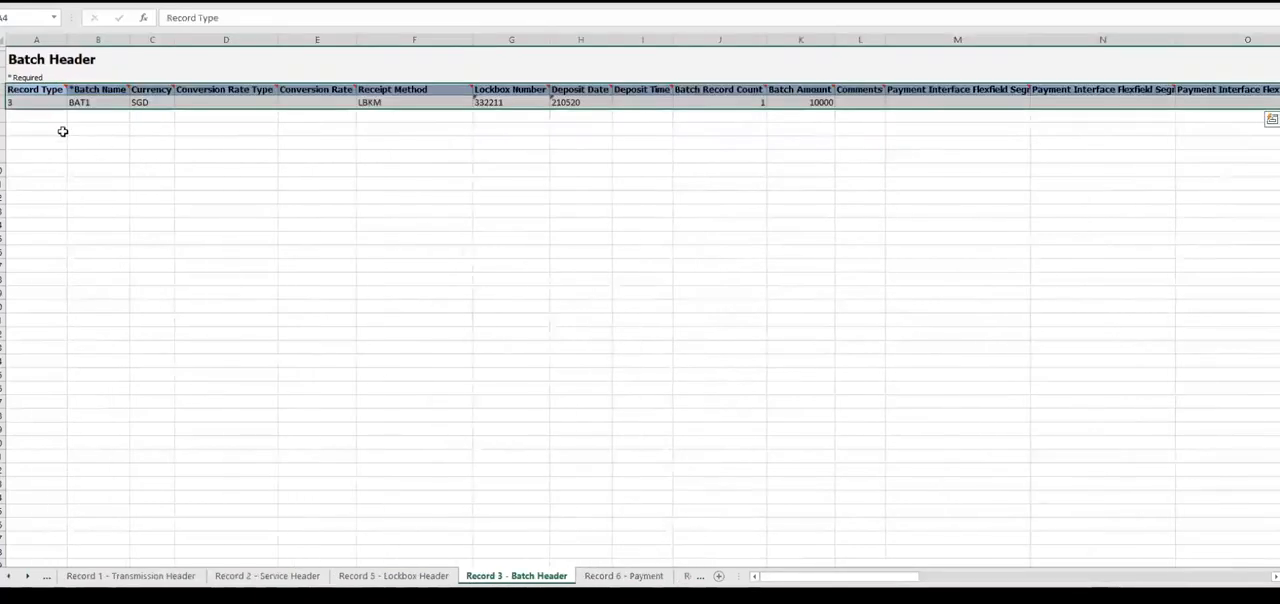
{"action": "key", "text": "Tab"}
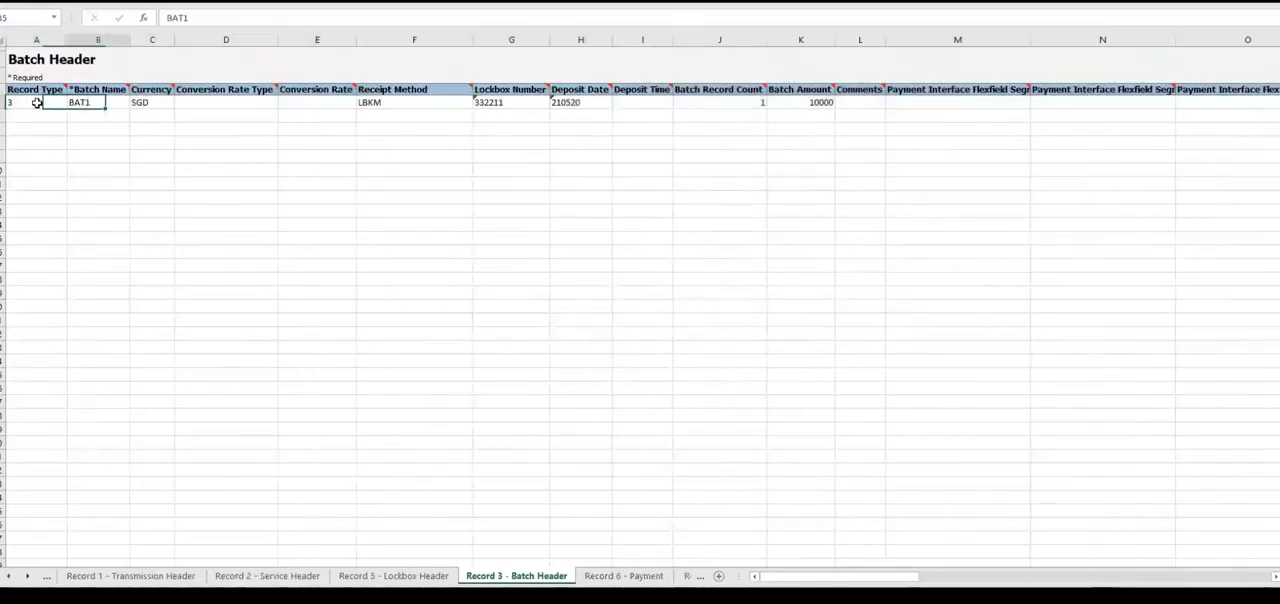
{"action": "key", "text": "Tab"}
{"action": "key", "text": "Tab"}
{"action": "key", "text": "Tab"}
{"action": "key", "text": "Tab"}
{"action": "key", "text": "Tab"}
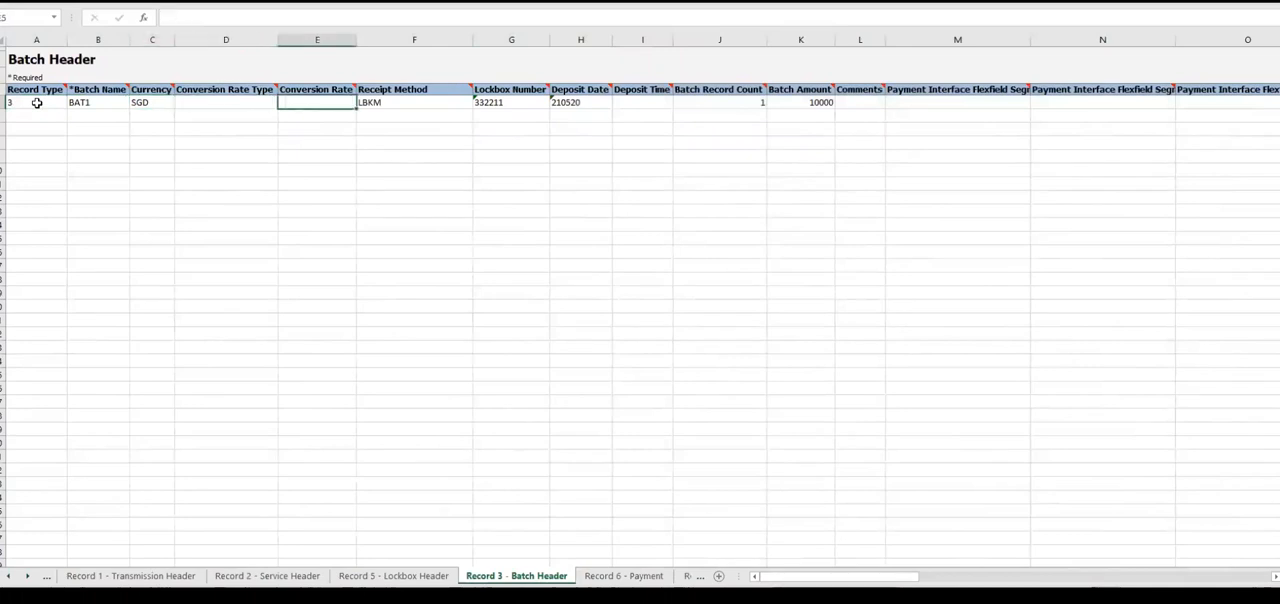
Step: Look through the reference workbook's Batch Header comments and payment interface flexfield columns, and return to the import workbook
{"action": "key", "text": "Tab"}
{"action": "key", "text": "Tab"}
{"action": "key", "text": "Tab"}
{"action": "key", "text": "Tab"}
{"action": "key", "text": "Tab"}
{"action": "key", "text": "Tab"}
{"action": "key", "text": "Tab"}
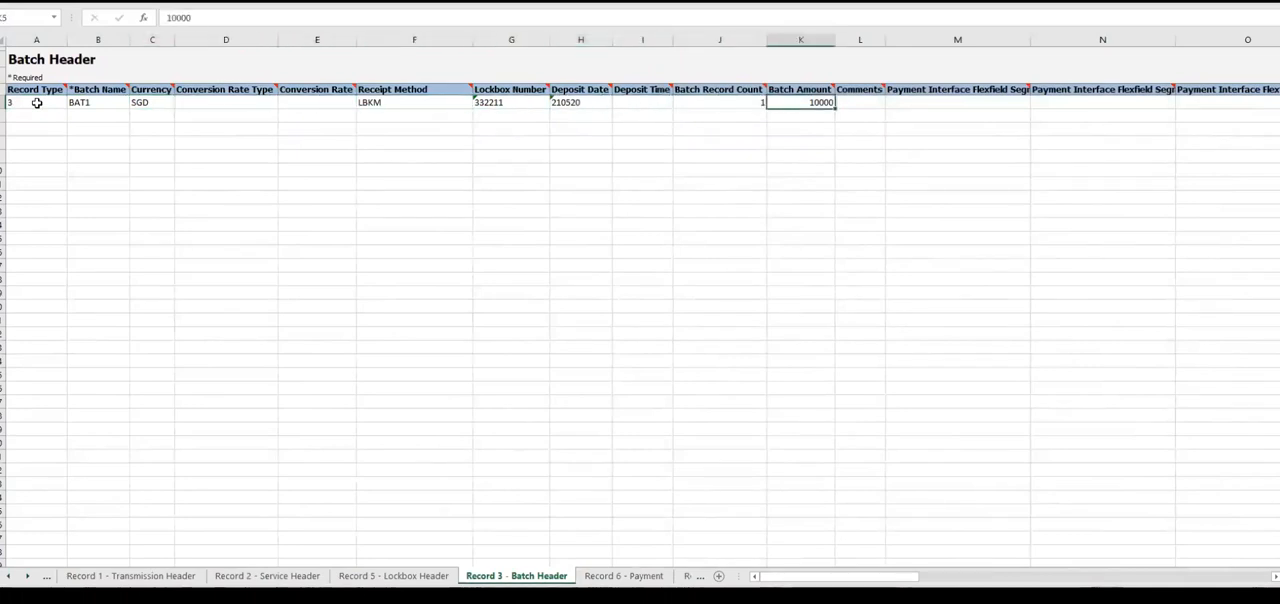
{"action": "key", "text": "Tab"}
{"action": "key", "text": "Tab"}
{"action": "key", "text": "Tab"}
{"action": "key", "text": "Tab"}
{"action": "key", "text": "Tab"}
{"action": "key", "text": "Tab"}
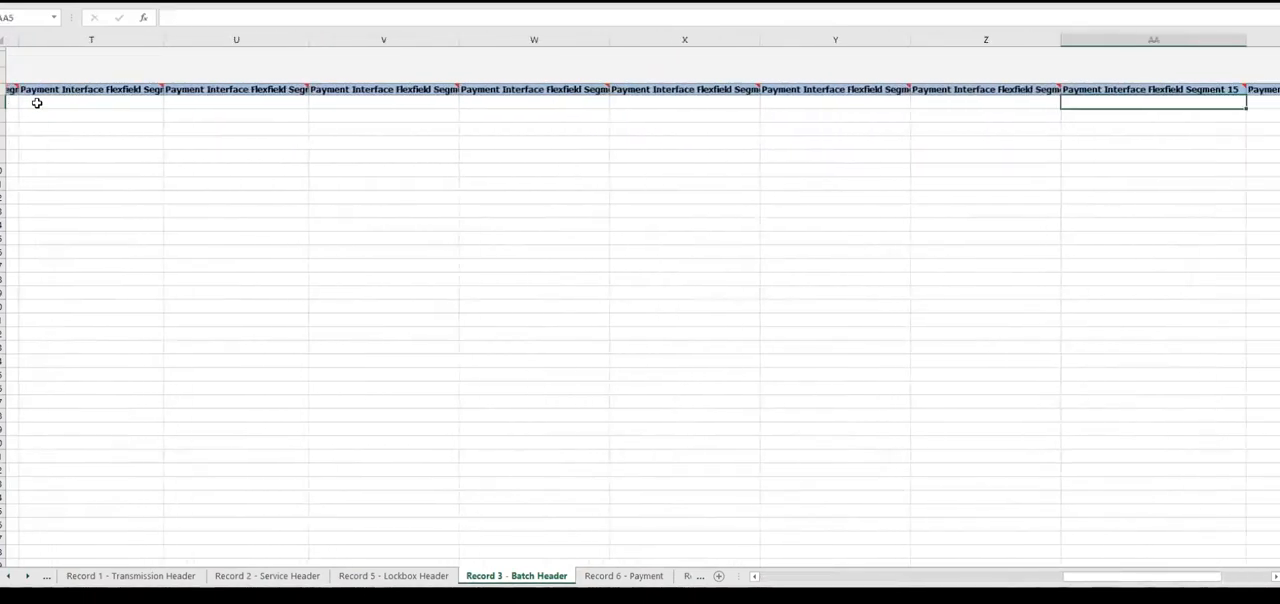
{"action": "key", "text": "Home"}
{"action": "key", "text": "alt+Tab"}
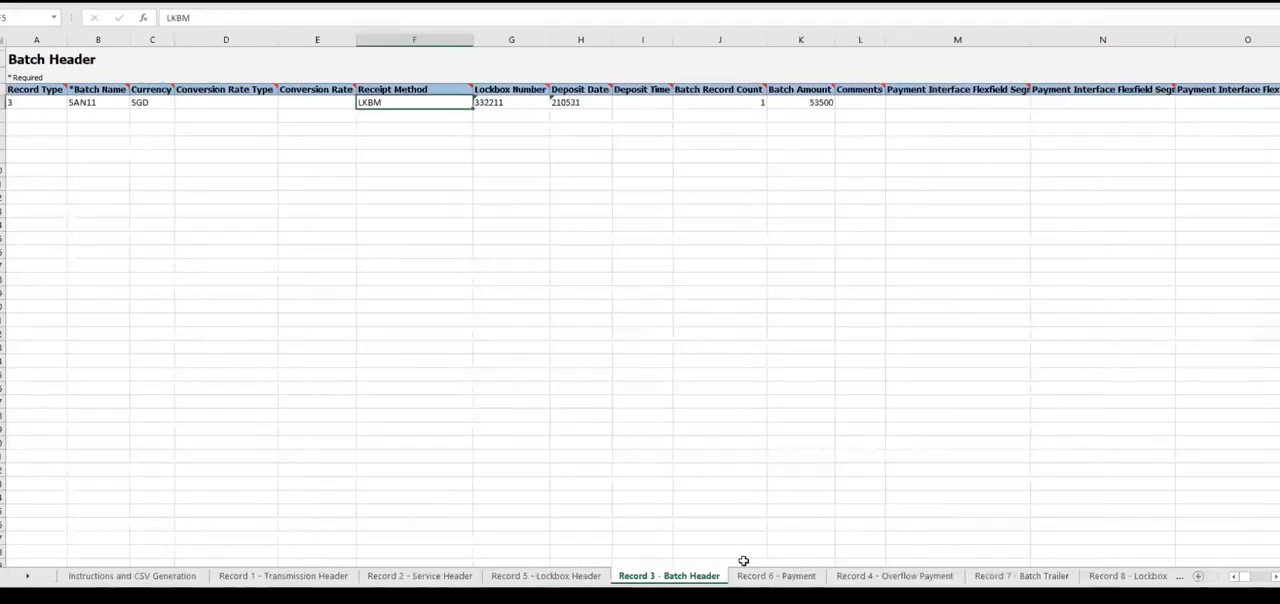
Step: On the Record 6 - Payment sheet, set the batch name to SAN11, matching the Batch Header sheet
{"action": "left_click", "coordinate": [776, 576]}
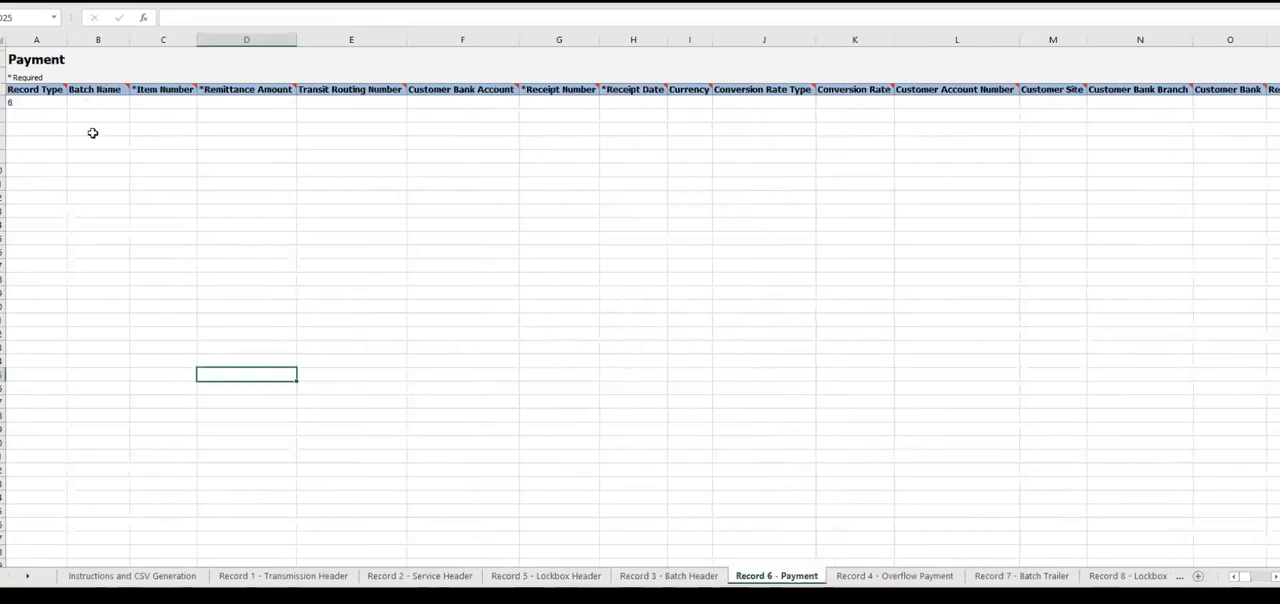
{"action": "left_click", "coordinate": [42, 104]}
{"action": "key", "text": "Tab"}
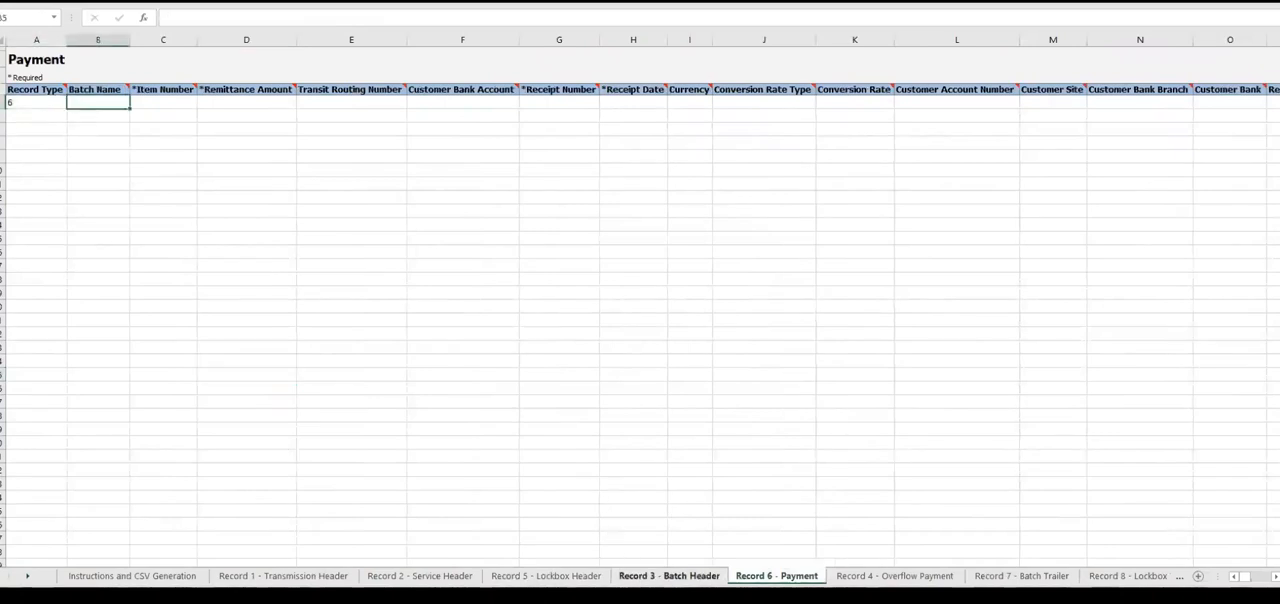
{"action": "left_click", "coordinate": [669, 576]}
{"action": "left_click", "coordinate": [776, 576]}
{"action": "type", "text": "SAN11"}
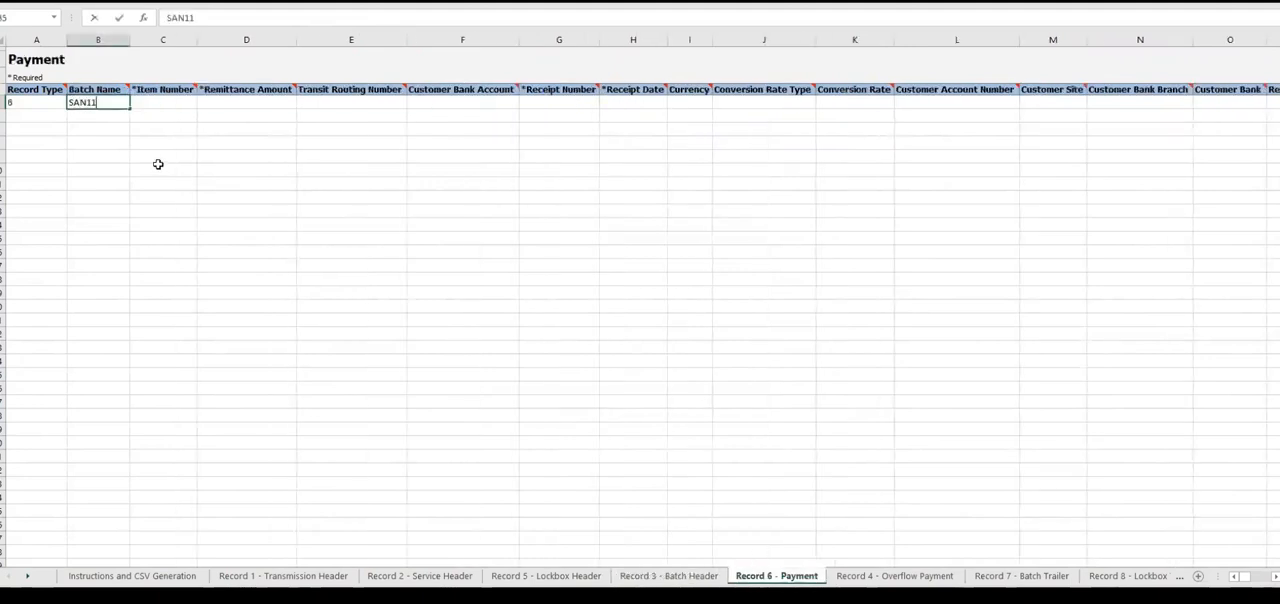
Step: Set the Payment row's item number to 1 and remittance amount to 53500, leaving the transit routing number blank
{"action": "key", "text": "Tab"}
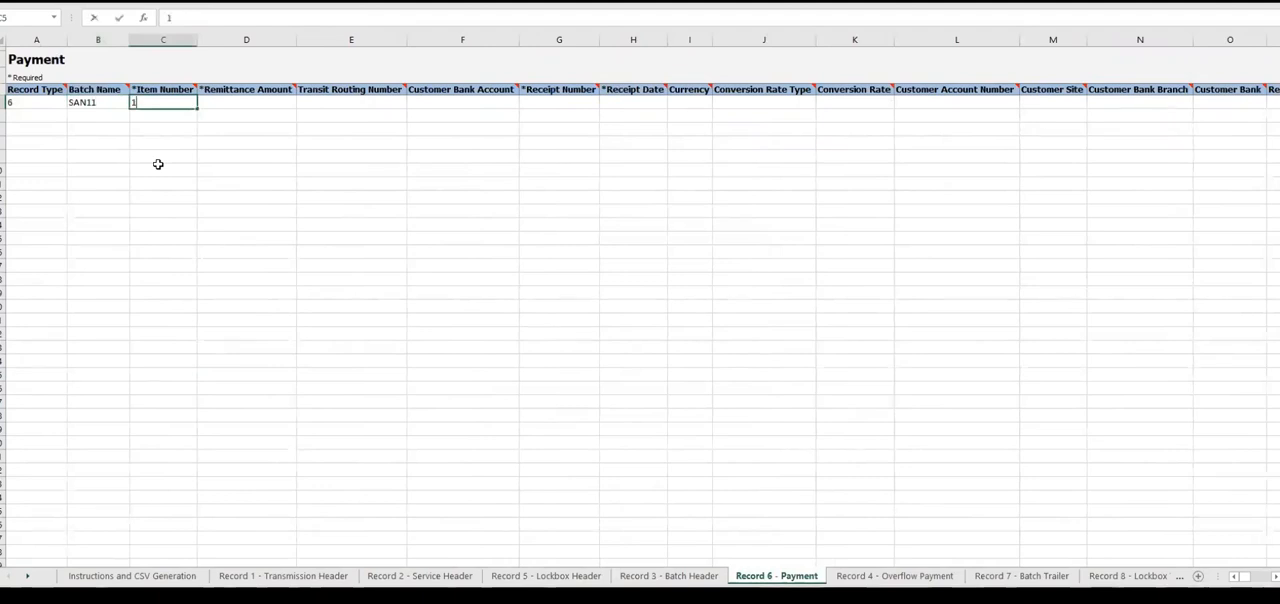
{"action": "key", "text": "Tab"}
{"action": "type", "text": "53500"}
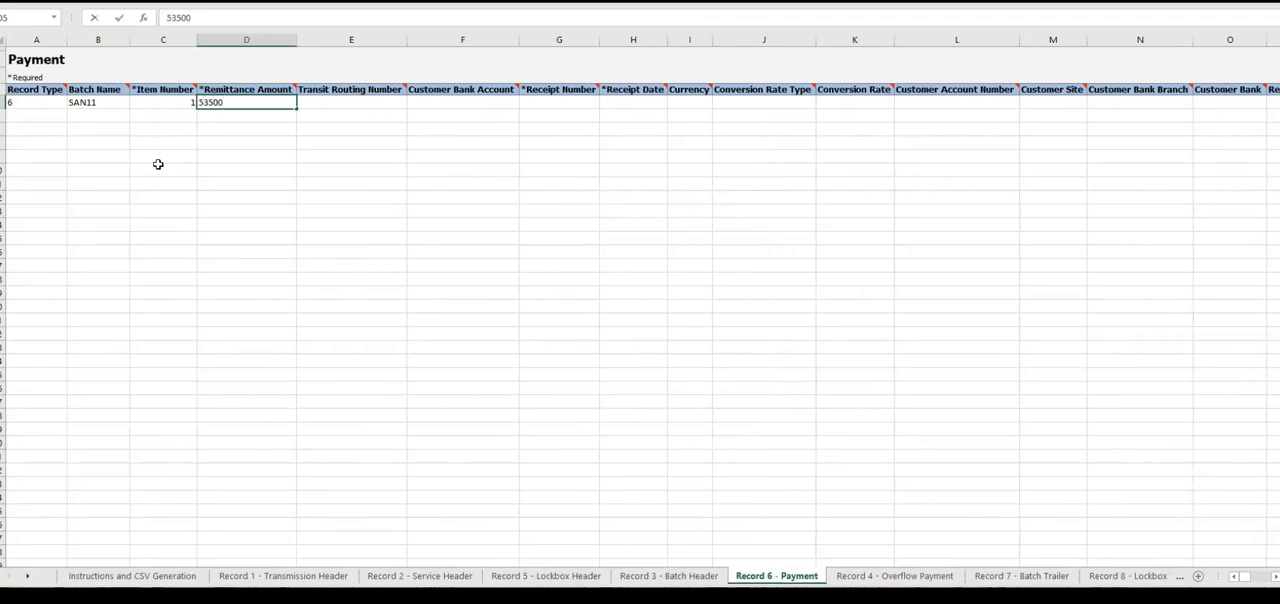
{"action": "key", "text": "Tab"}
{"action": "key", "text": "Tab"}
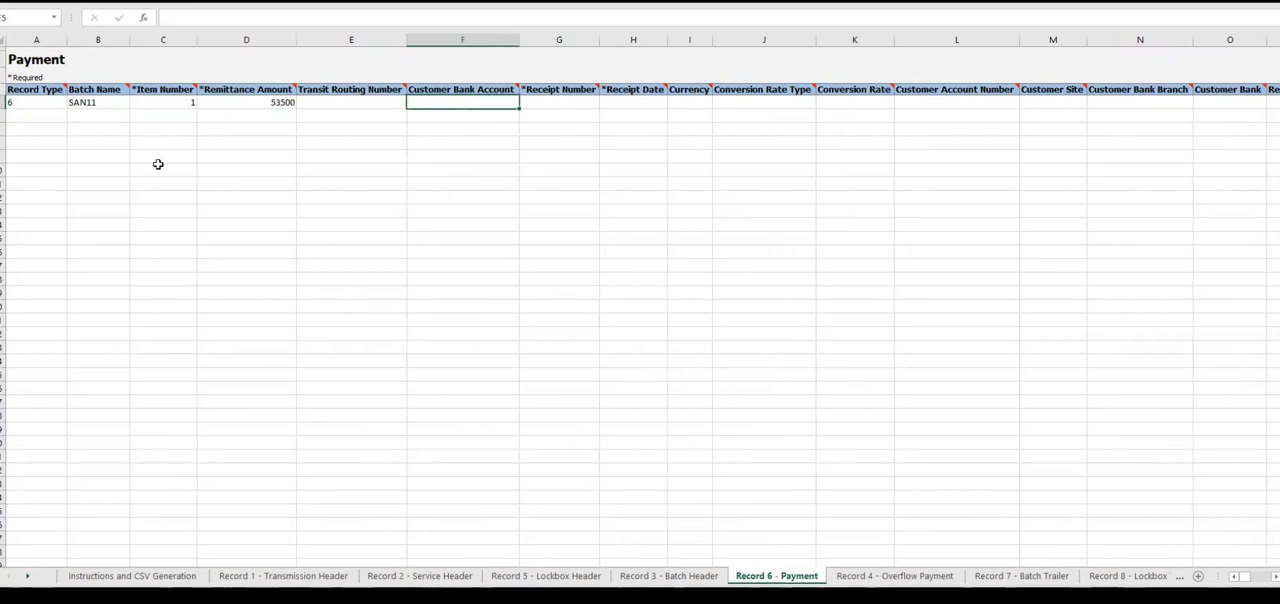
Step: Set the Payment row's receipt number to SAN210531 and receipt date to 210531, leaving the customer bank account blank
{"action": "key", "text": "Tab"}
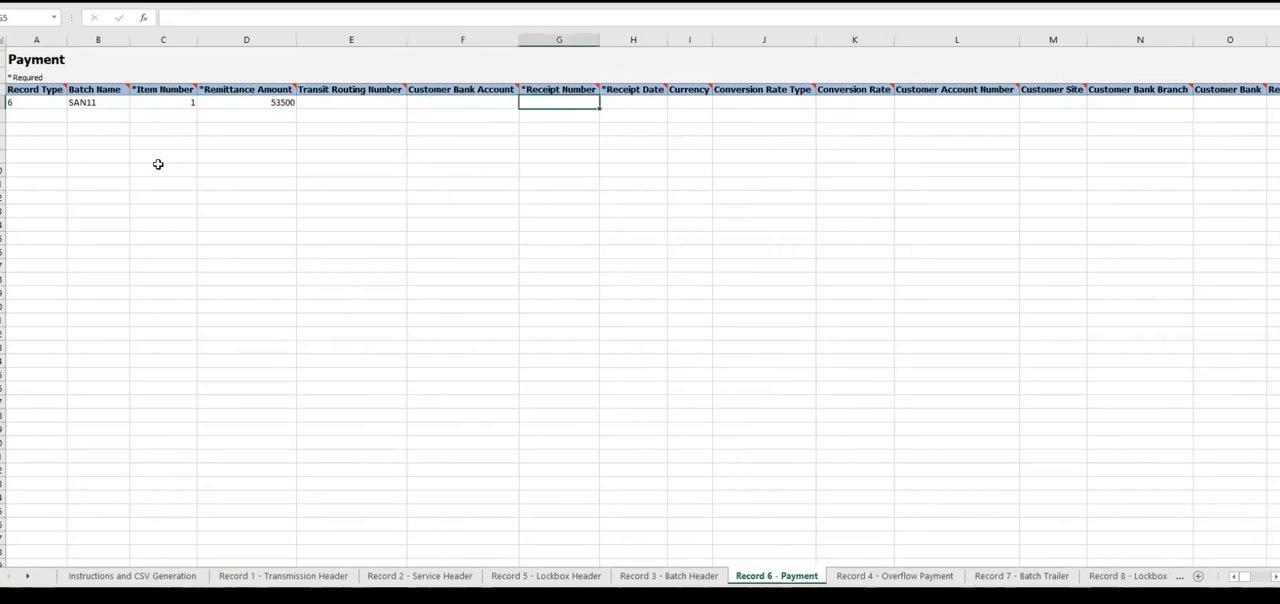
{"action": "type", "text": "SAN"}
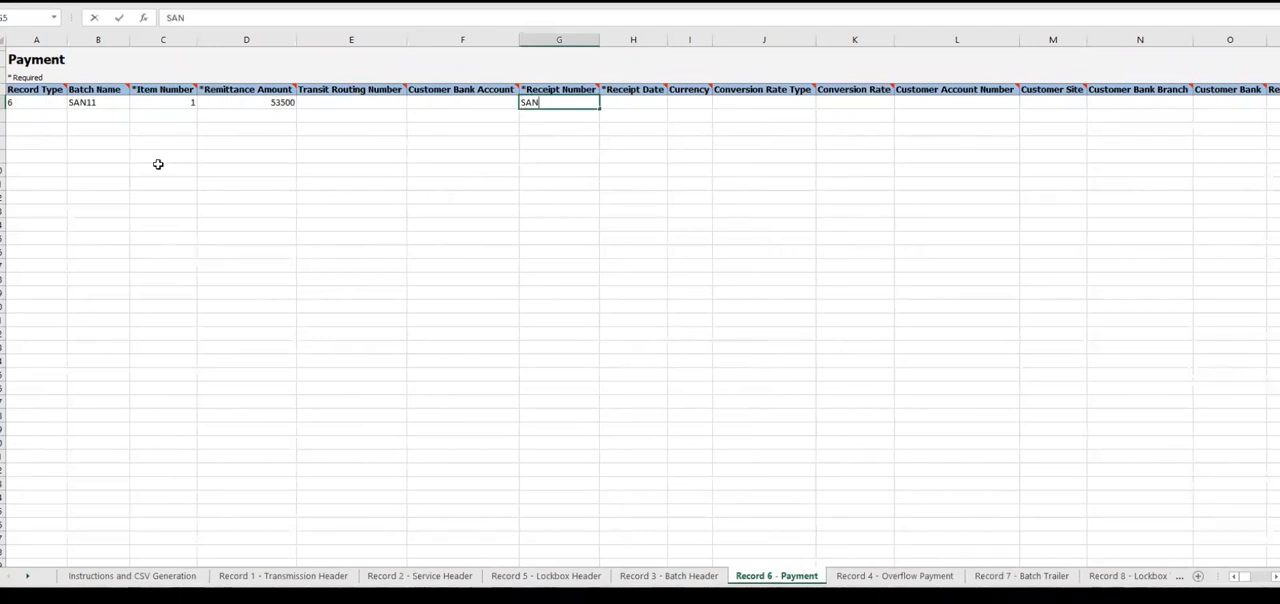
{"action": "type", "text": "210531"}
{"action": "key", "text": "Tab"}
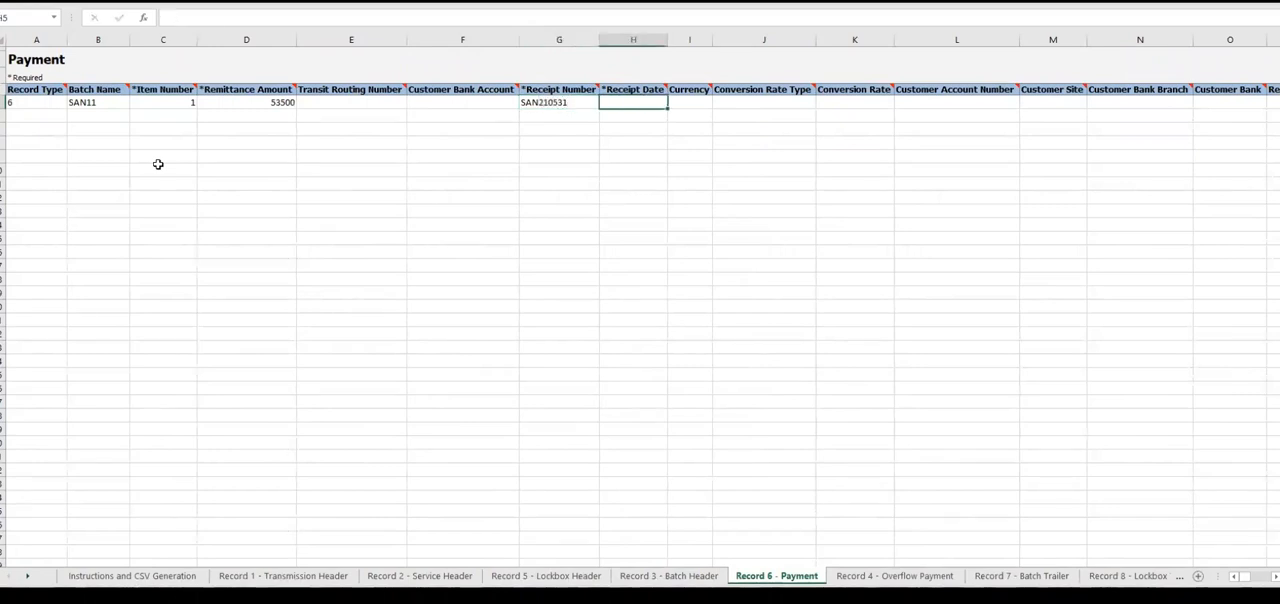
{"action": "type", "text": "210531"}
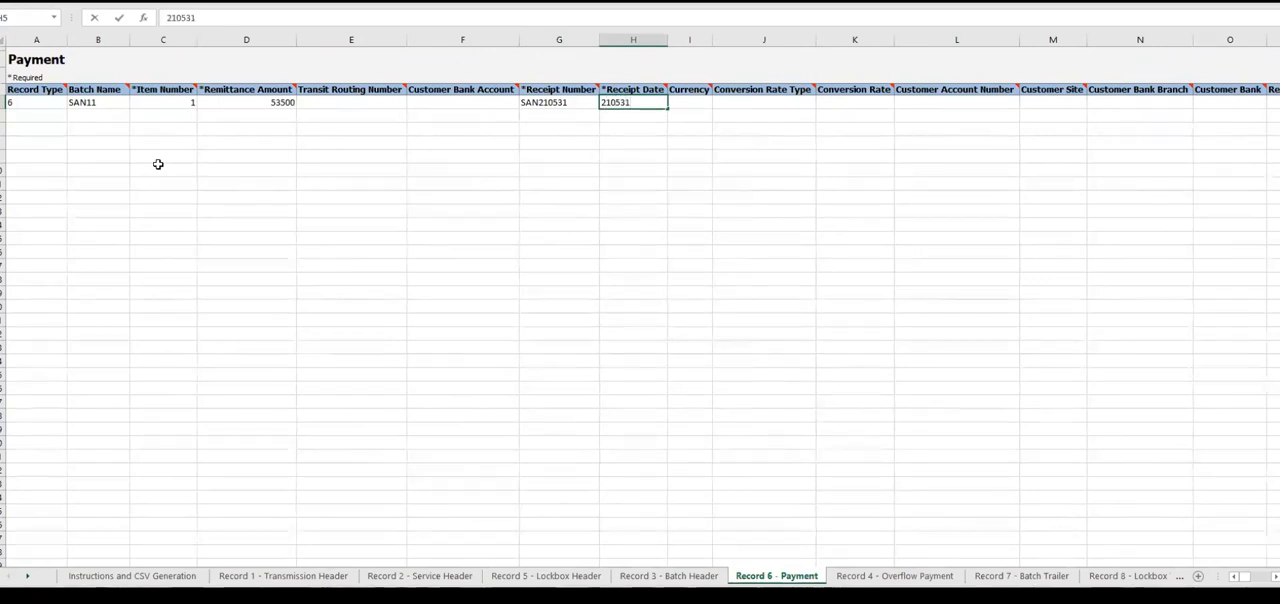
{"action": "key", "text": "Tab"}
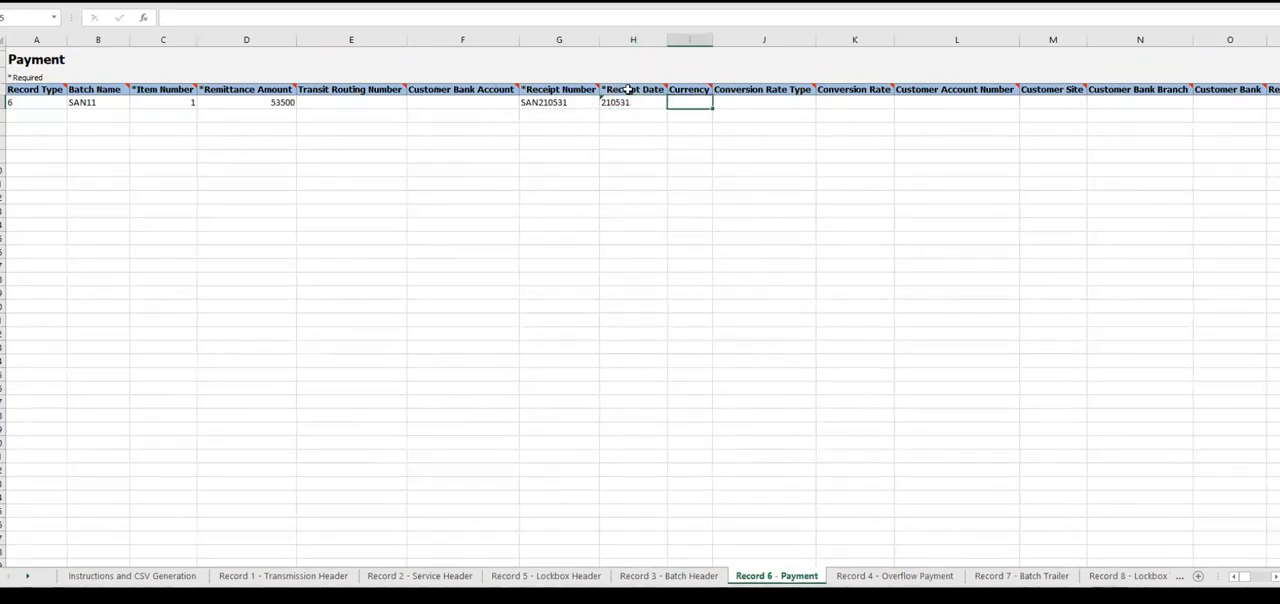
Step: Set the Payment row's currency to SGD, conversion rate type to User and conversion rate to 1.00
{"action": "mouse_move", "coordinate": [629, 89]}
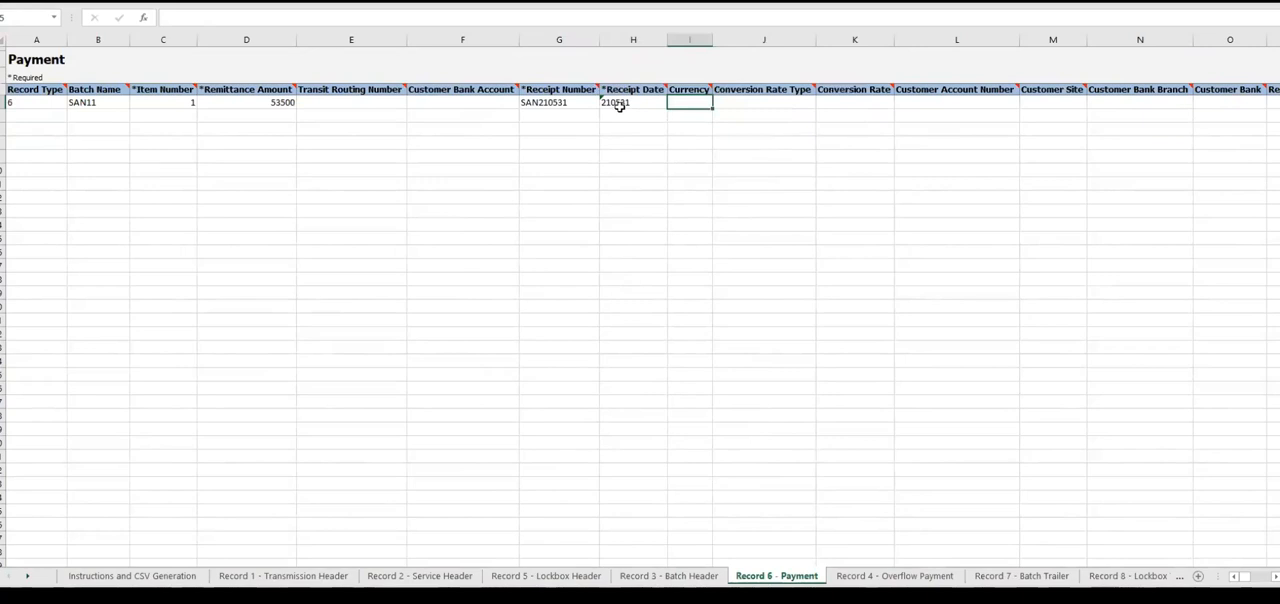
{"action": "type", "text": "SGD"}
{"action": "key", "text": "Tab"}
{"action": "type", "text": "User"}
{"action": "key", "text": "Tab"}
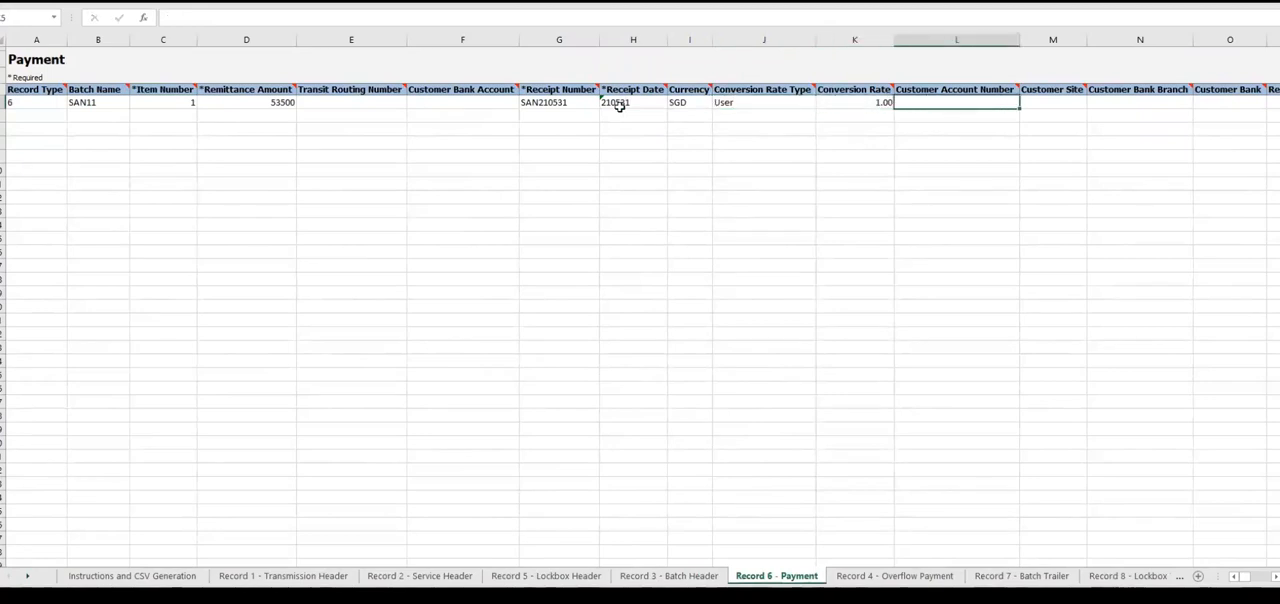
Step: Enter the customer account number in the Payment row and check it against the account number in the details notes
{"action": "type", "text": "1001"}
{"action": "key", "text": "Tab"}
{"action": "key", "text": "alt+Tab"}
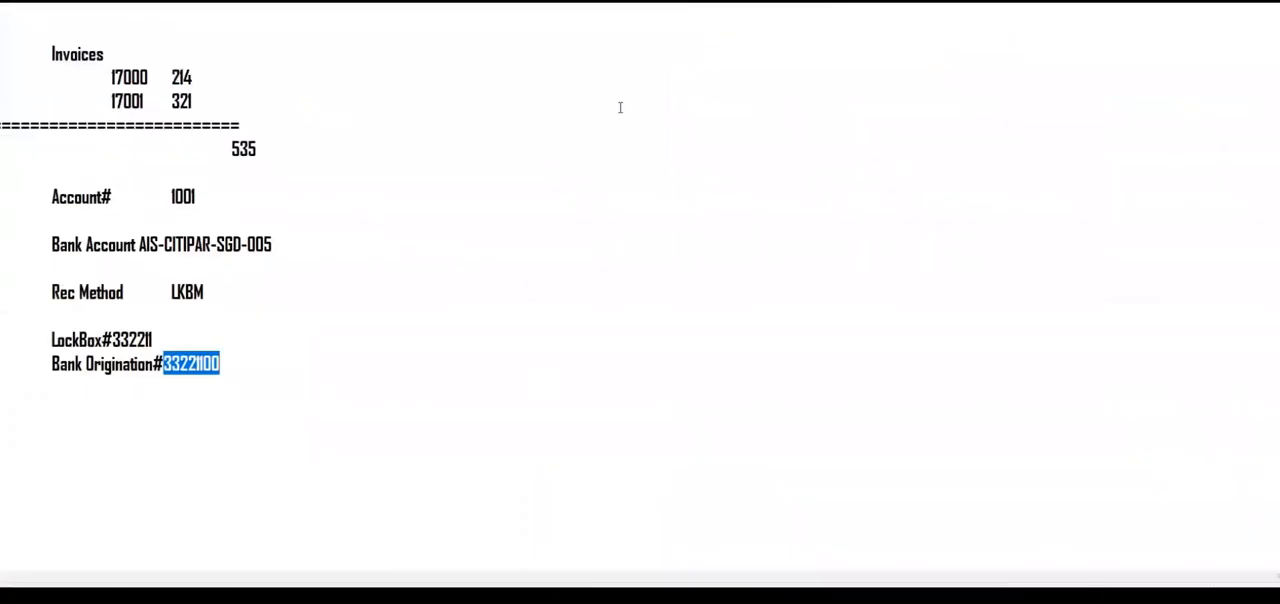
{"action": "left_click_drag", "start_coordinate": [232, 205], "coordinate": [2, 197]}
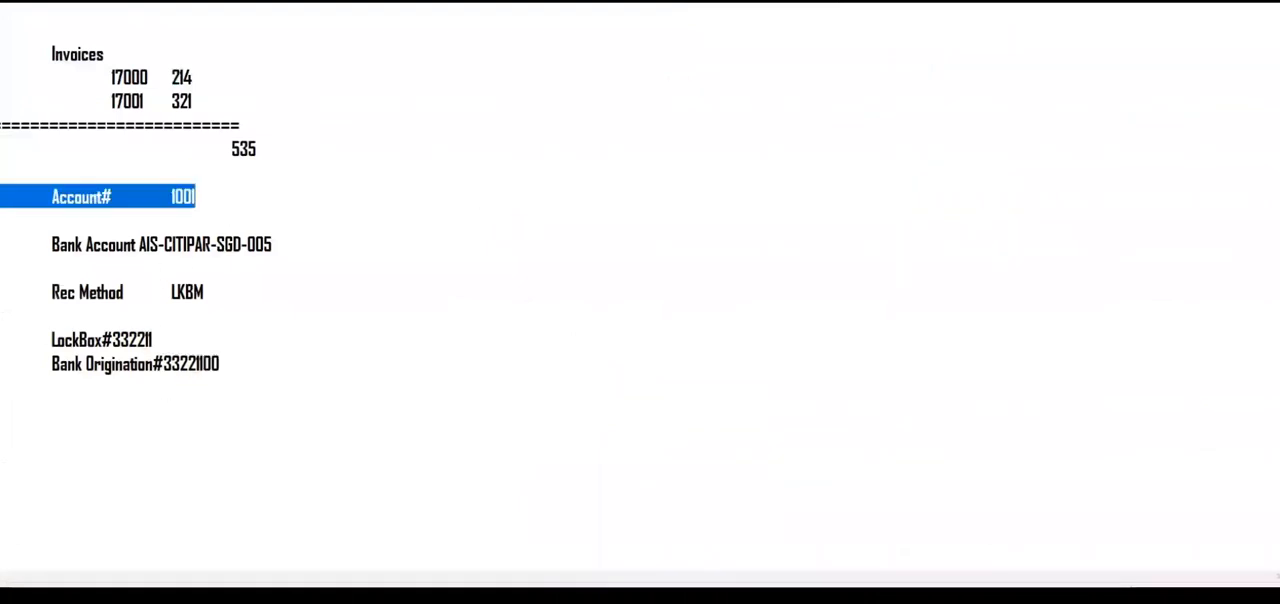
{"action": "key", "text": "alt+Tab"}
Step: Set the Payment row's receipt method to LKBM, leaving the customer site, bank branch and bank blank
{"action": "key", "text": "Right"}
{"action": "key", "text": "Right"}
{"action": "key", "text": "Right"}
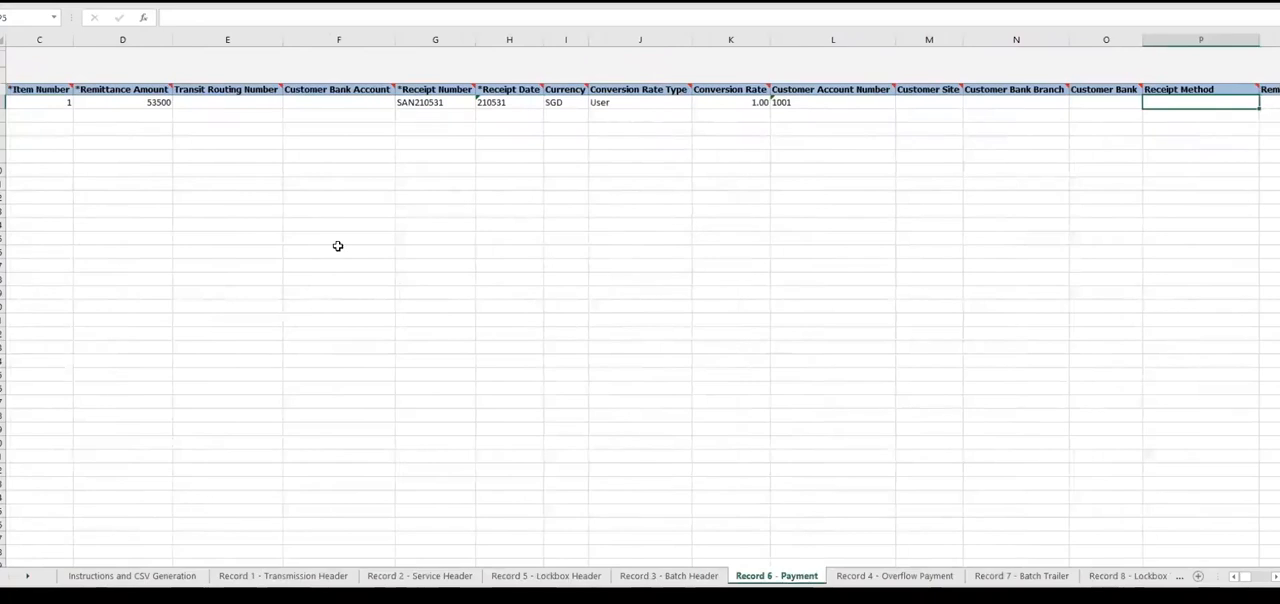
{"action": "type", "text": "lkbm"}
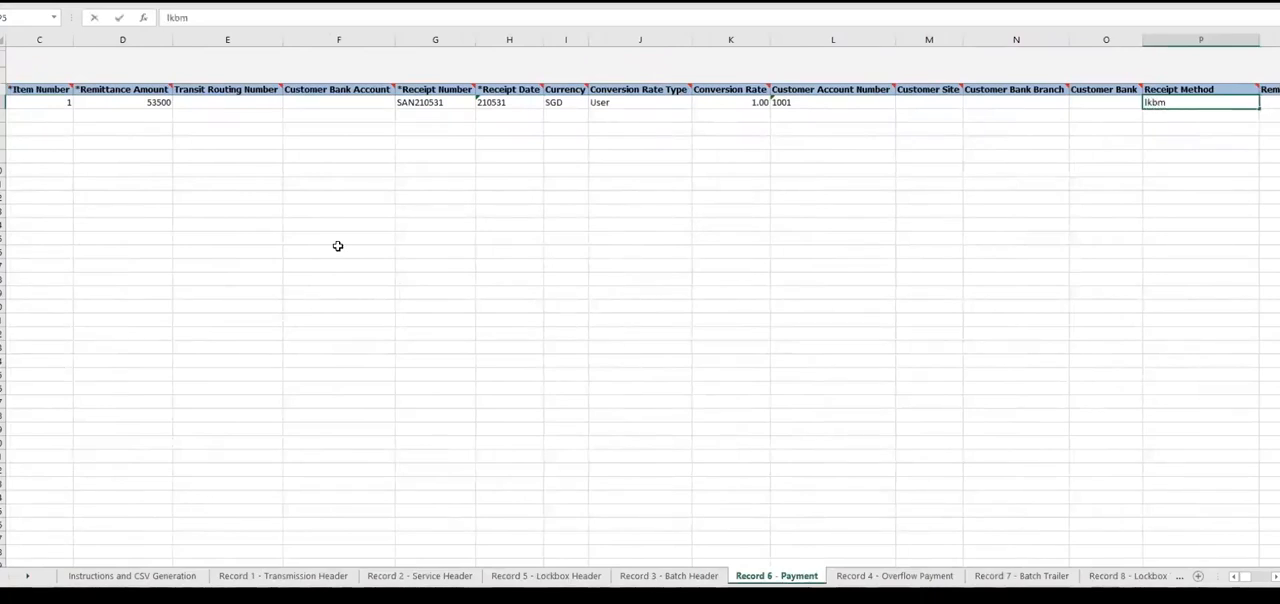
{"action": "key", "text": "BackSpace"}
{"action": "key", "text": "BackSpace"}
{"action": "key", "text": "BackSpace"}
{"action": "key", "text": "BackSpace"}
{"action": "type", "text": "LKBM"}
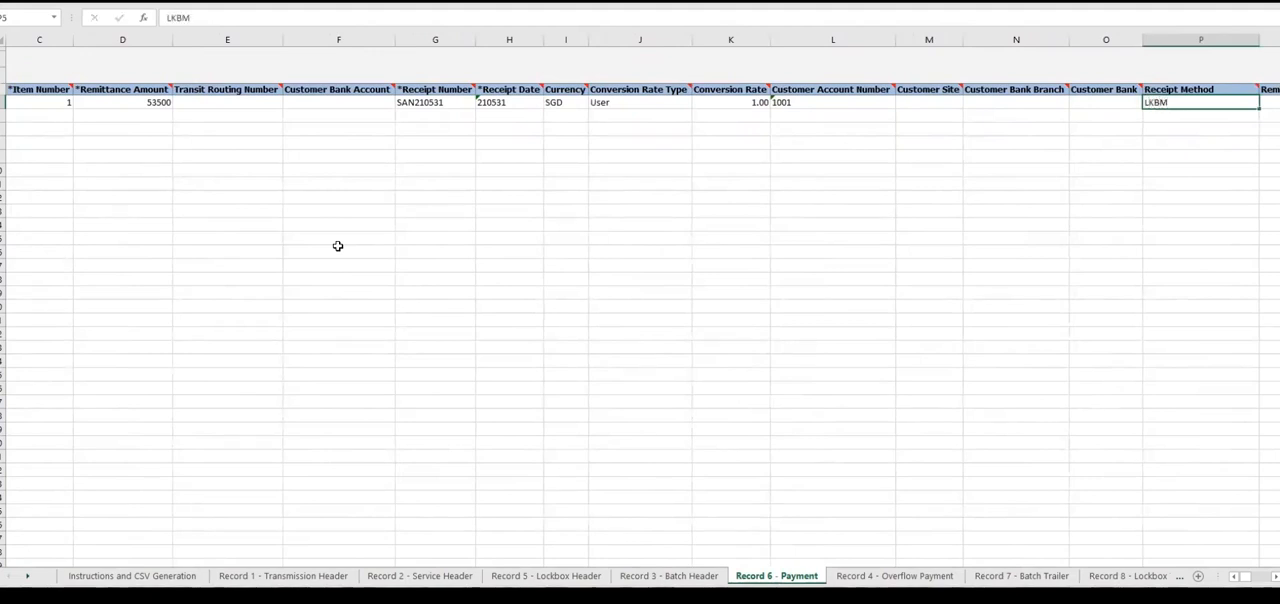
Step: Set the Payment row's lockbox number to 332211 and deposit date to 210531, leaving the remittance bank fields blank
{"action": "key", "text": "Tab"}
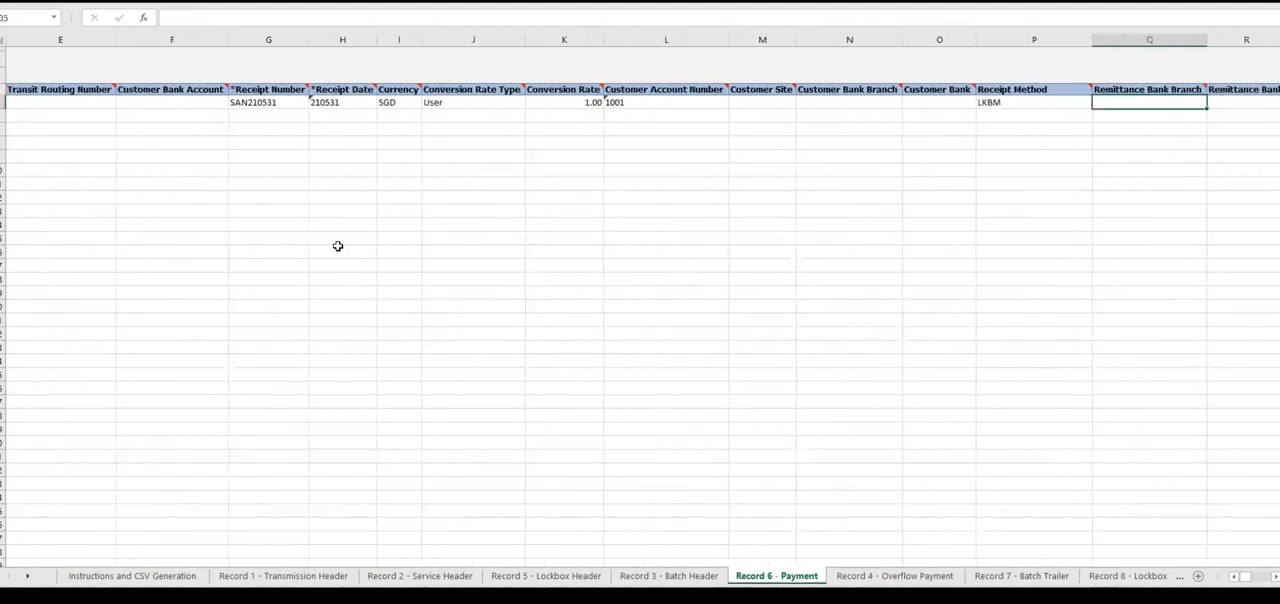
{"action": "key", "text": "Tab"}
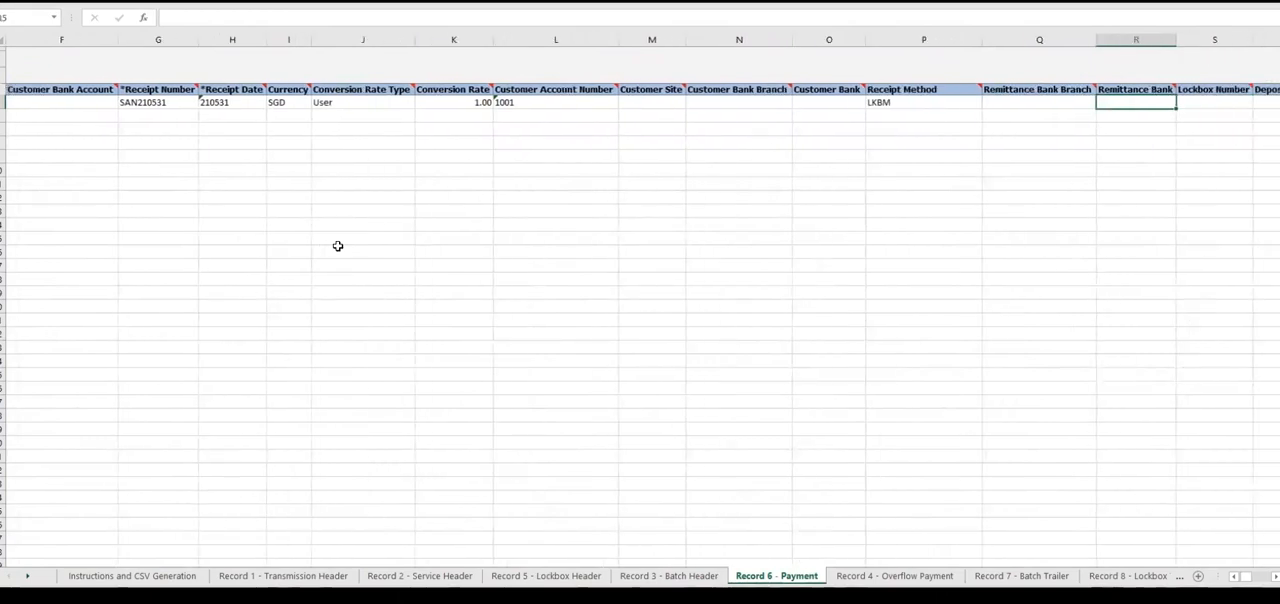
{"action": "key", "text": "Tab"}
{"action": "type", "text": "332211"}
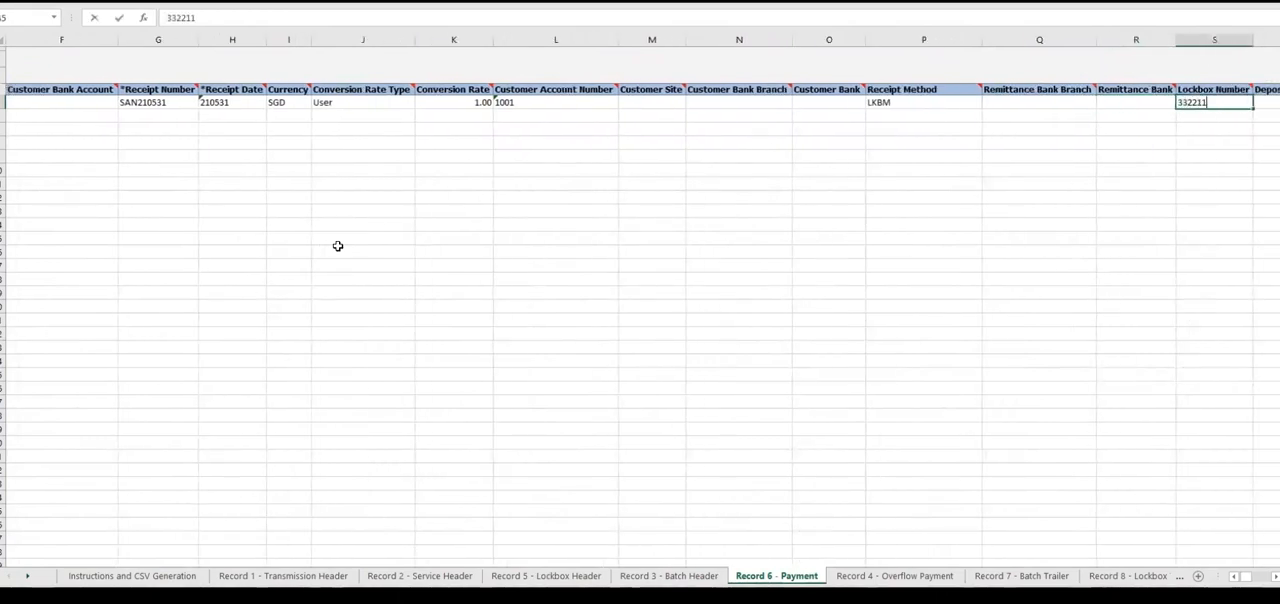
{"action": "key", "text": "Tab"}
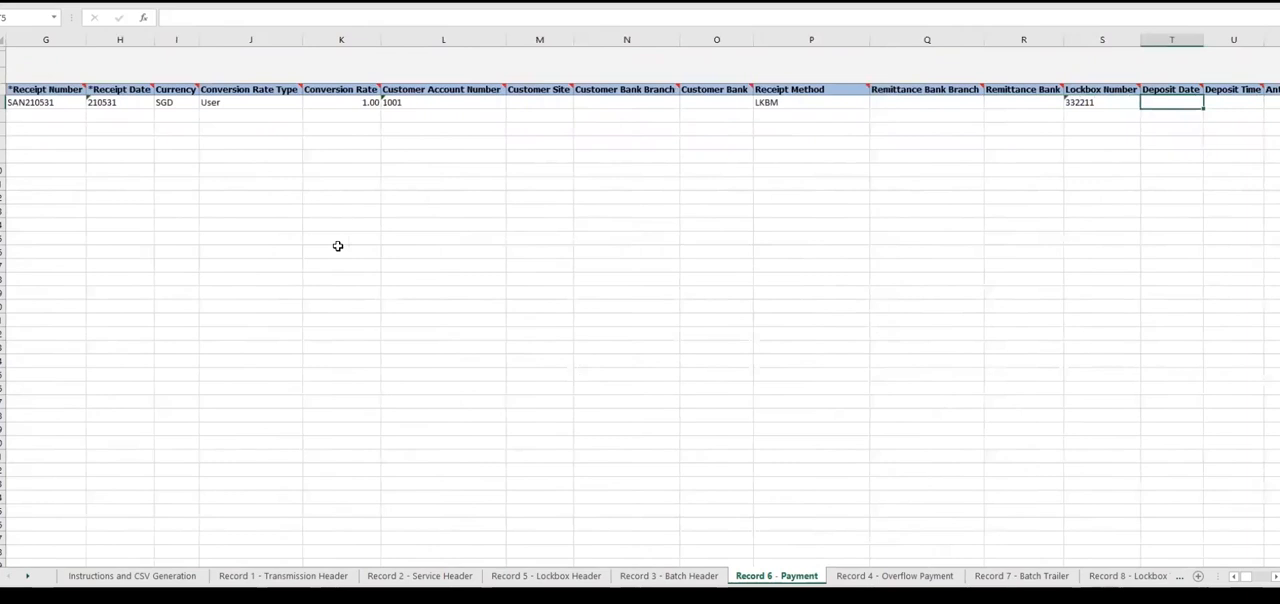
{"action": "type", "text": "210531"}
{"action": "key", "text": "Tab"}
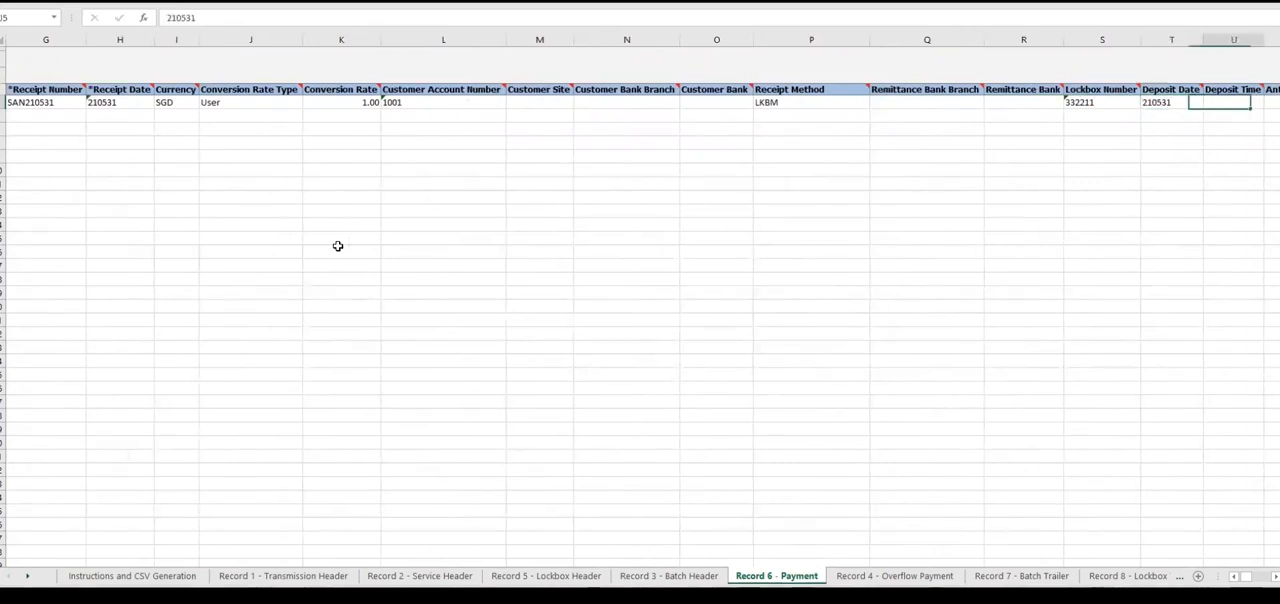
Step: Set the Payment row's Transaction Reference 1 to invoice 17000, leaving the deposit time and anticipated clearing date blank
{"action": "key", "text": "Tab"}
{"action": "key", "text": "Tab"}
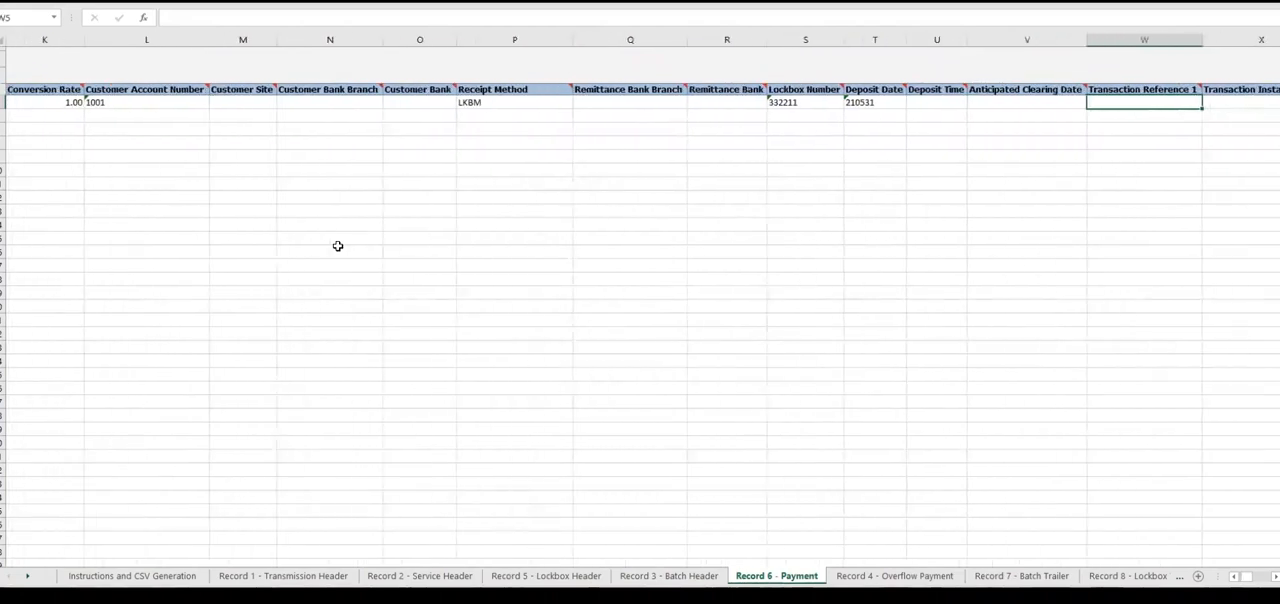
{"action": "key", "text": "Tab"}
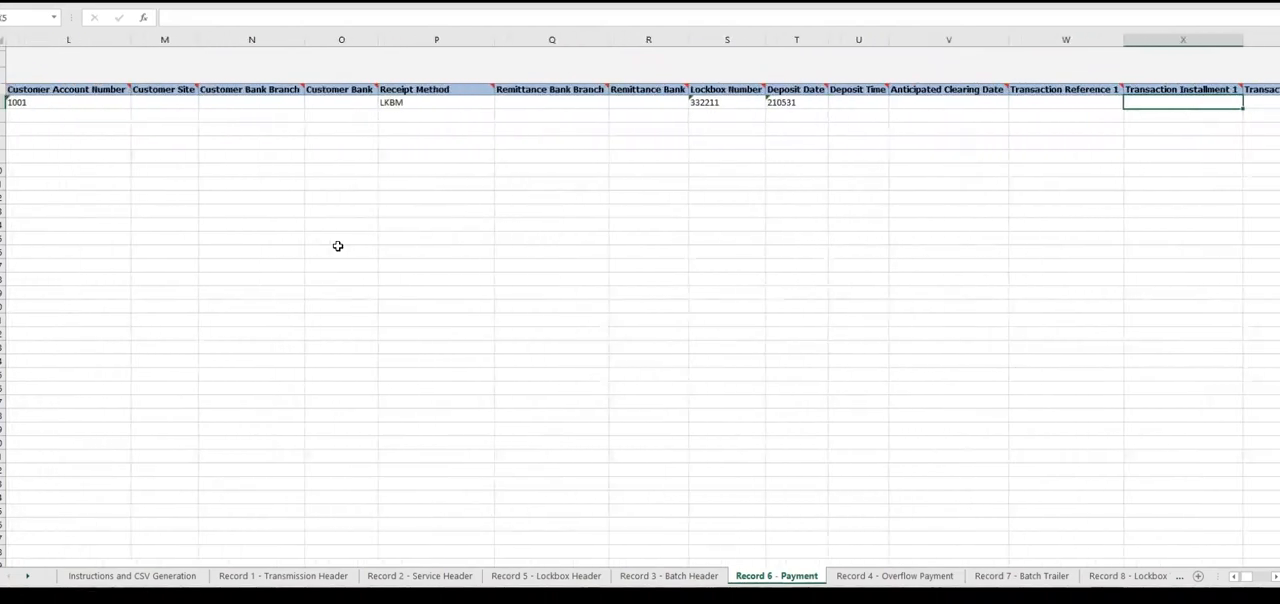
{"action": "key", "text": "Tab"}
{"action": "key", "text": "Tab"}
{"action": "key", "text": "shift+Tab"}
{"action": "key", "text": "shift+Tab"}
{"action": "key", "text": "shift+Tab"}
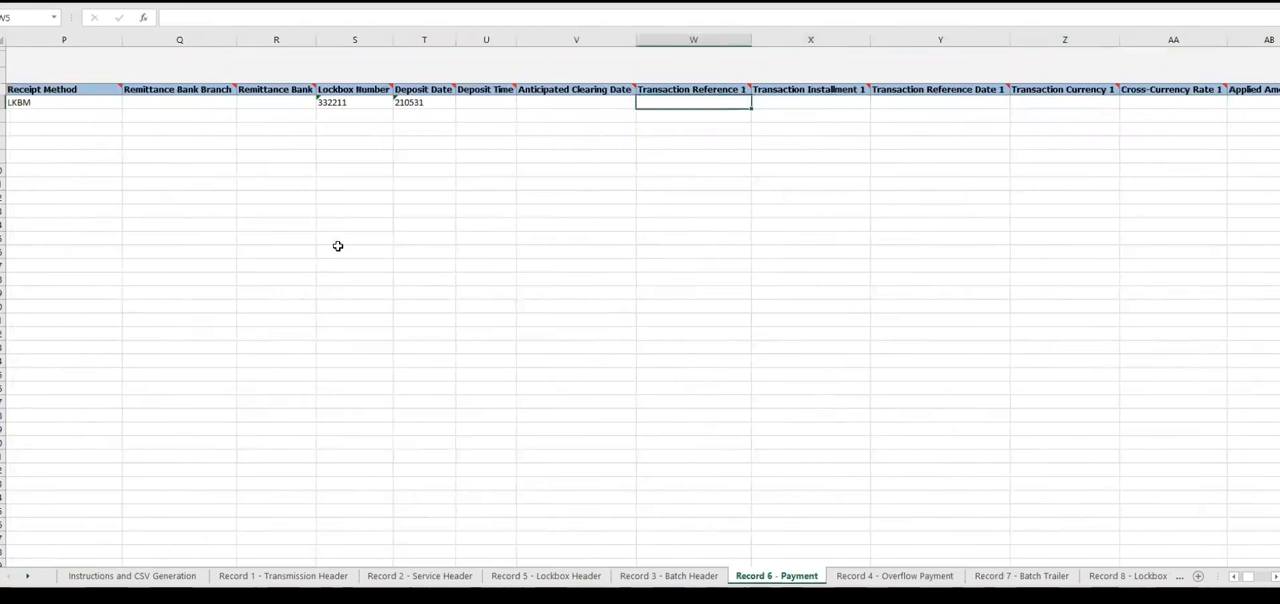
{"action": "type", "text": "17000"}
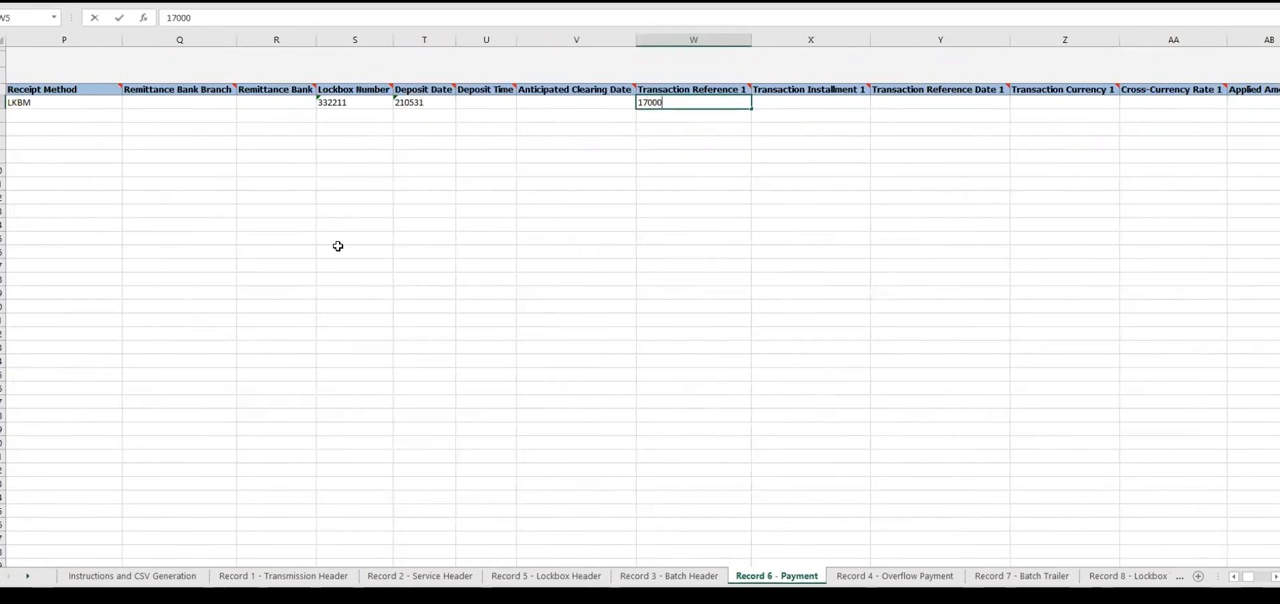
Step: Set Transaction Currency 1 to SGD and Applied Amount 1 to 214, leaving the installment, reference date, cross-currency rate, allocated amount and customer reference blank
{"action": "key", "text": "Tab"}
{"action": "key", "text": "Tab"}
{"action": "key", "text": "Tab"}
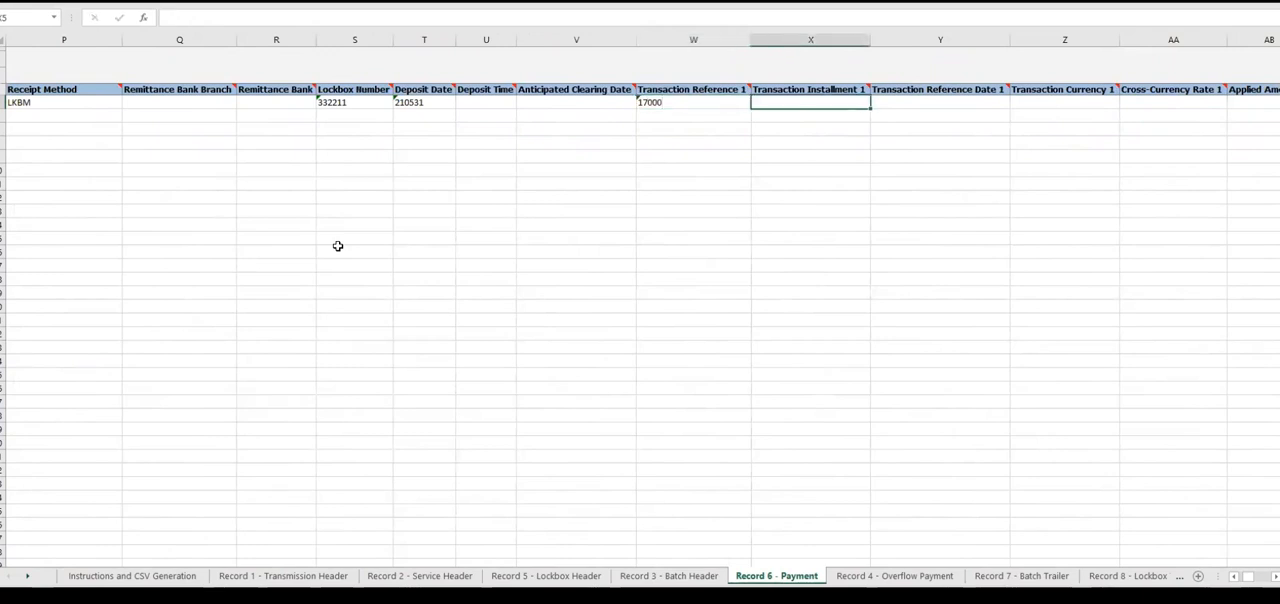
{"action": "type", "text": "SGD"}
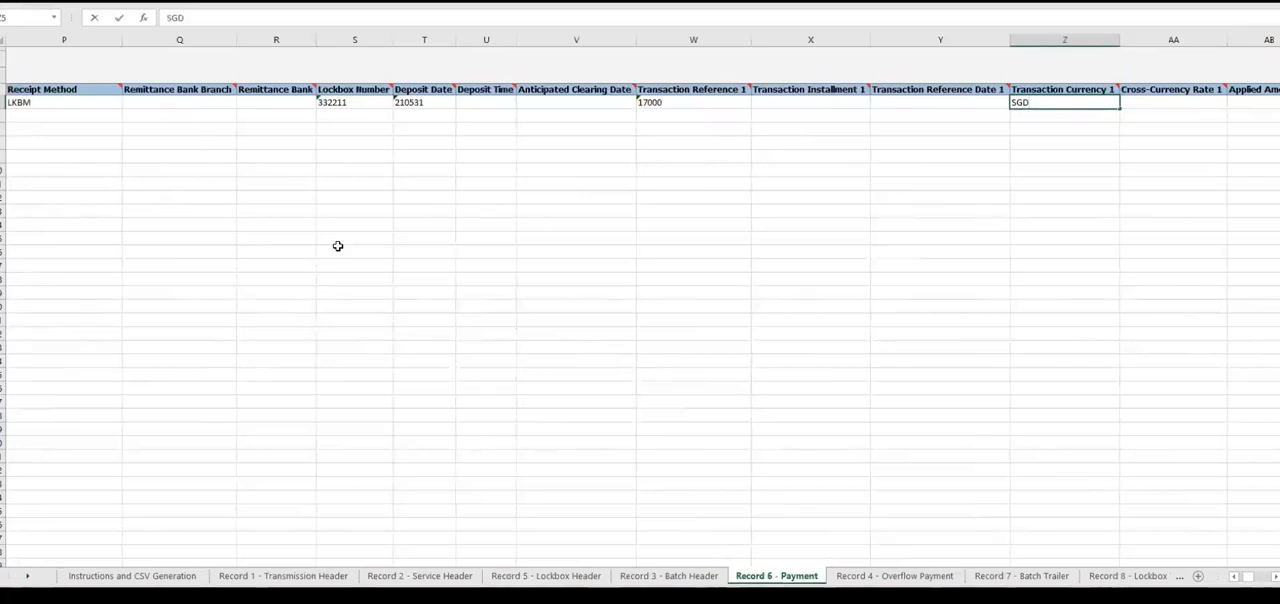
{"action": "key", "text": "Tab"}
{"action": "key", "text": "Tab"}
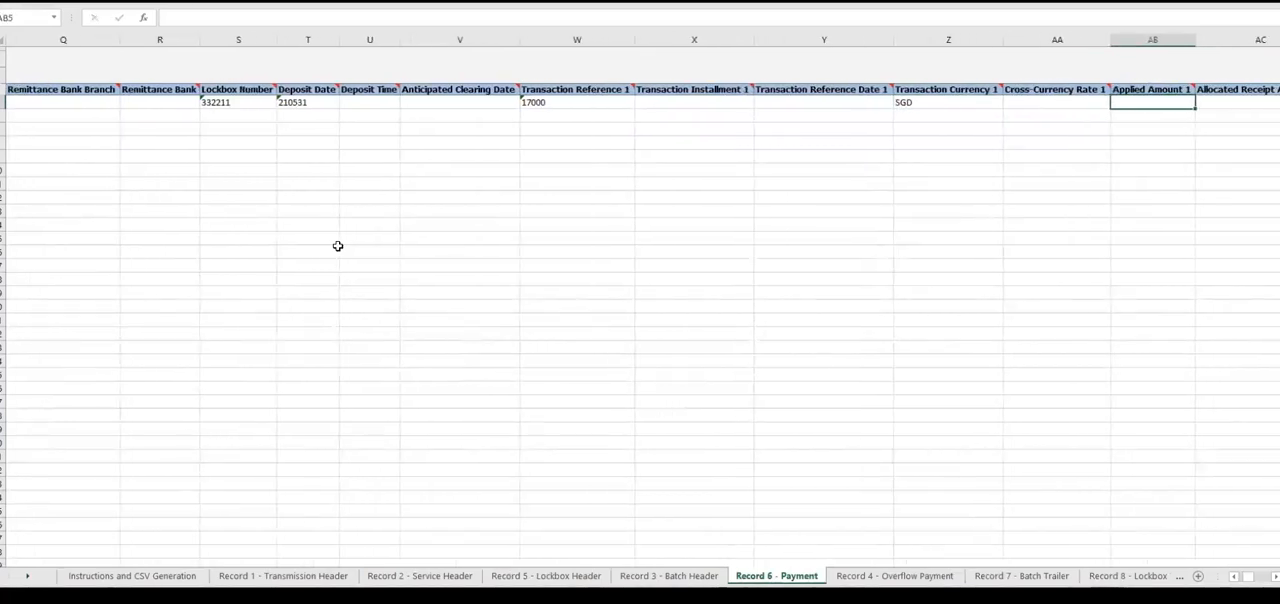
{"action": "type", "text": "214"}
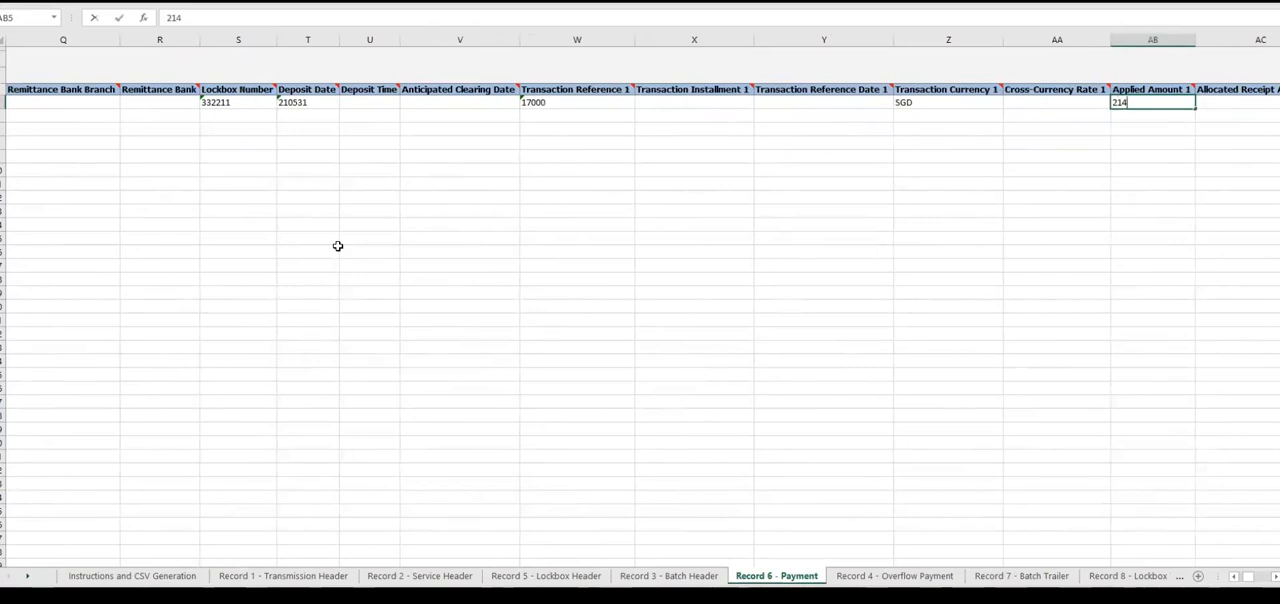
{"action": "key", "text": "Tab"}
{"action": "key", "text": "Tab"}
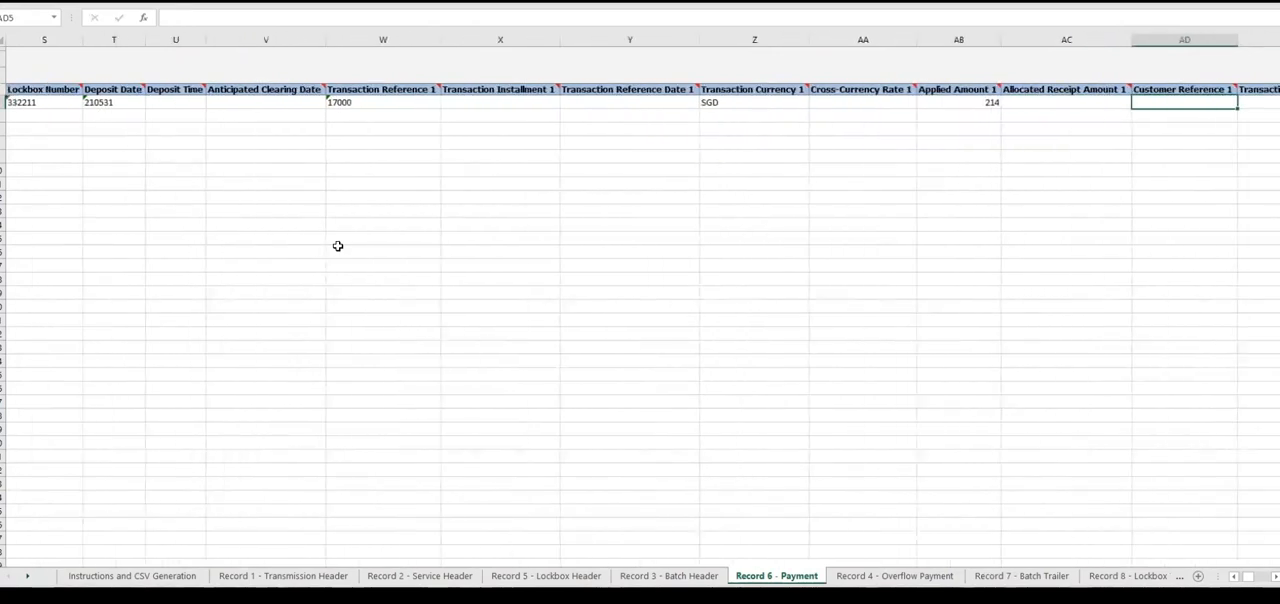
Step: Set the Payment row's Transaction Reference 2 to 17001 and Transaction Currency 2 to SGD, leaving the installment and reference date blank
{"action": "key", "text": "Tab"}
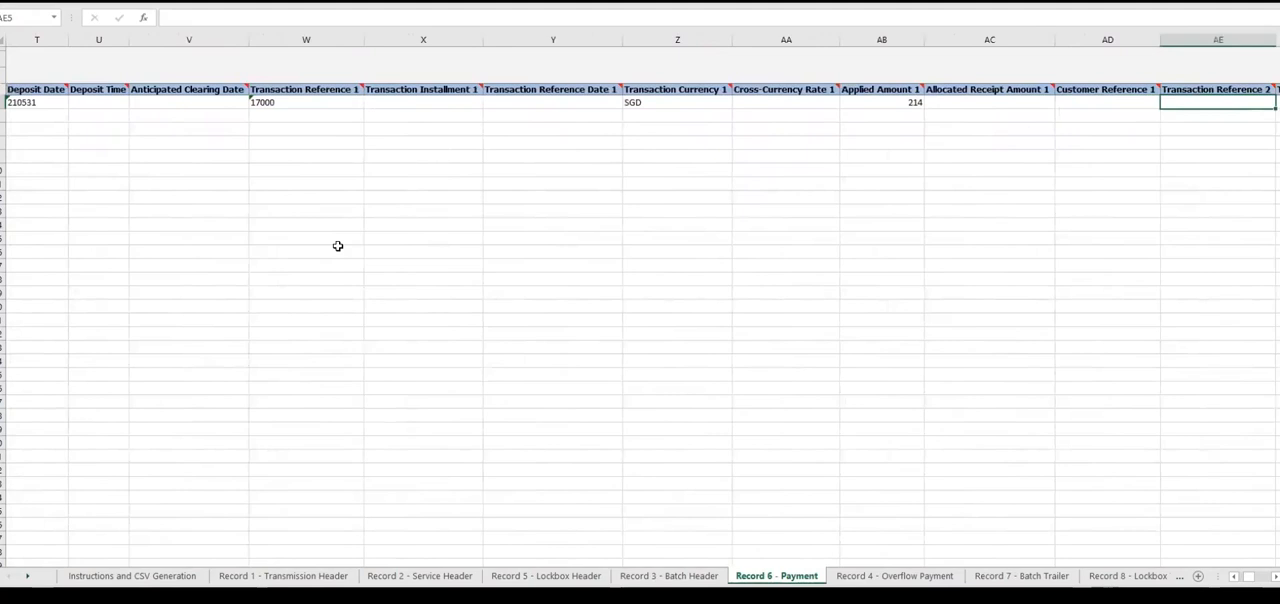
{"action": "type", "text": "17001"}
{"action": "key", "text": "Tab"}
{"action": "key", "text": "Tab"}
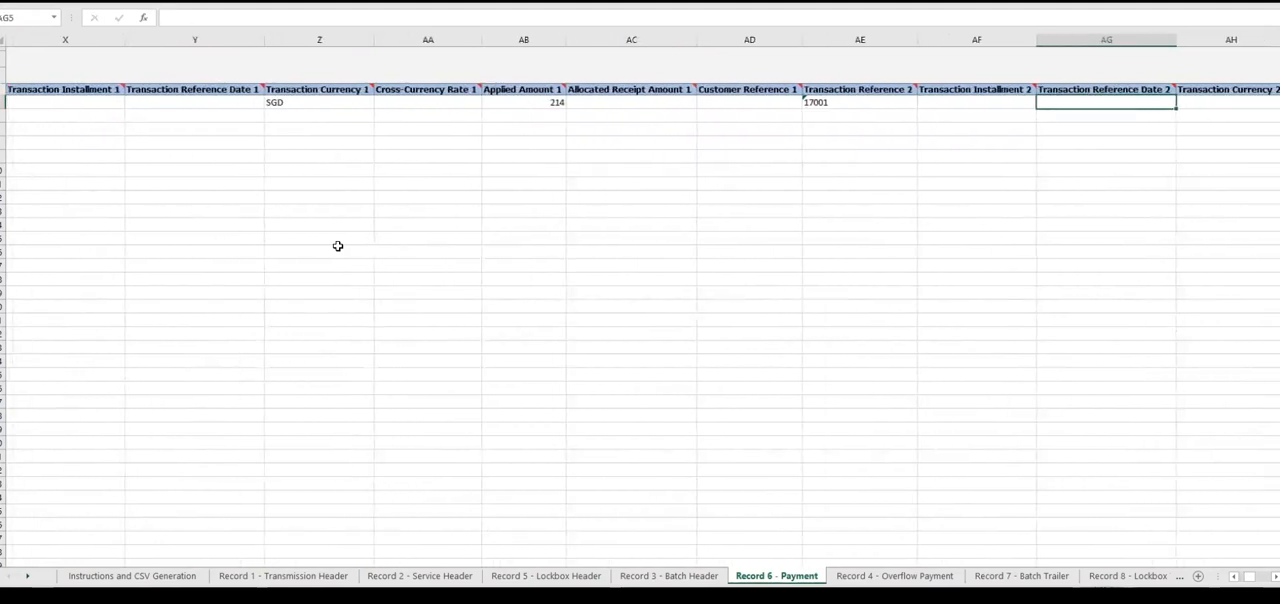
{"action": "key", "text": "Tab"}
{"action": "type", "text": "SGD"}
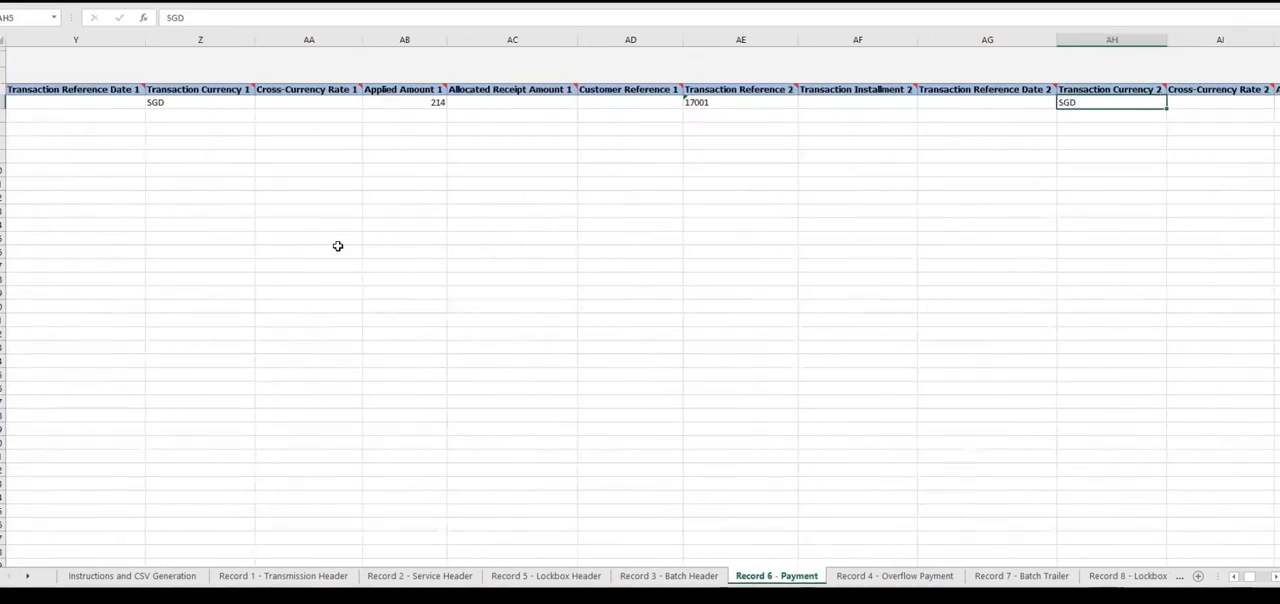
Step: Set the Payment row's Applied Amount 2 to 32100, leaving the cross-currency rate and the remaining reference 2 and 3 fields blank
{"action": "key", "text": "Tab"}
{"action": "key", "text": "Tab"}
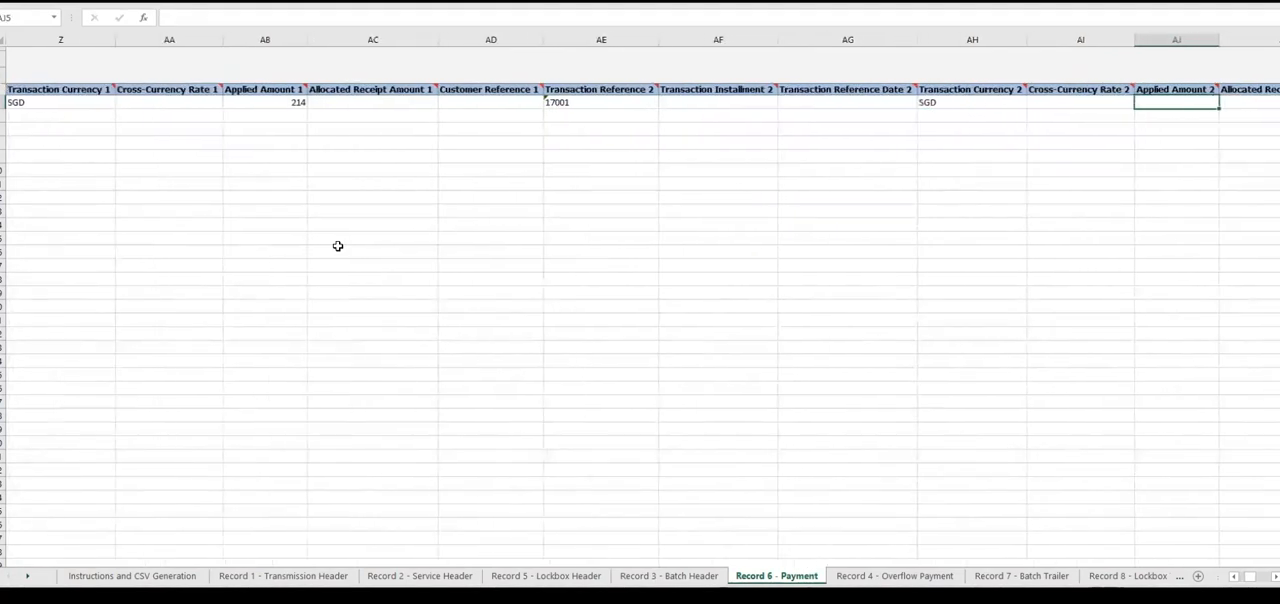
{"action": "key", "text": "alt+Tab"}
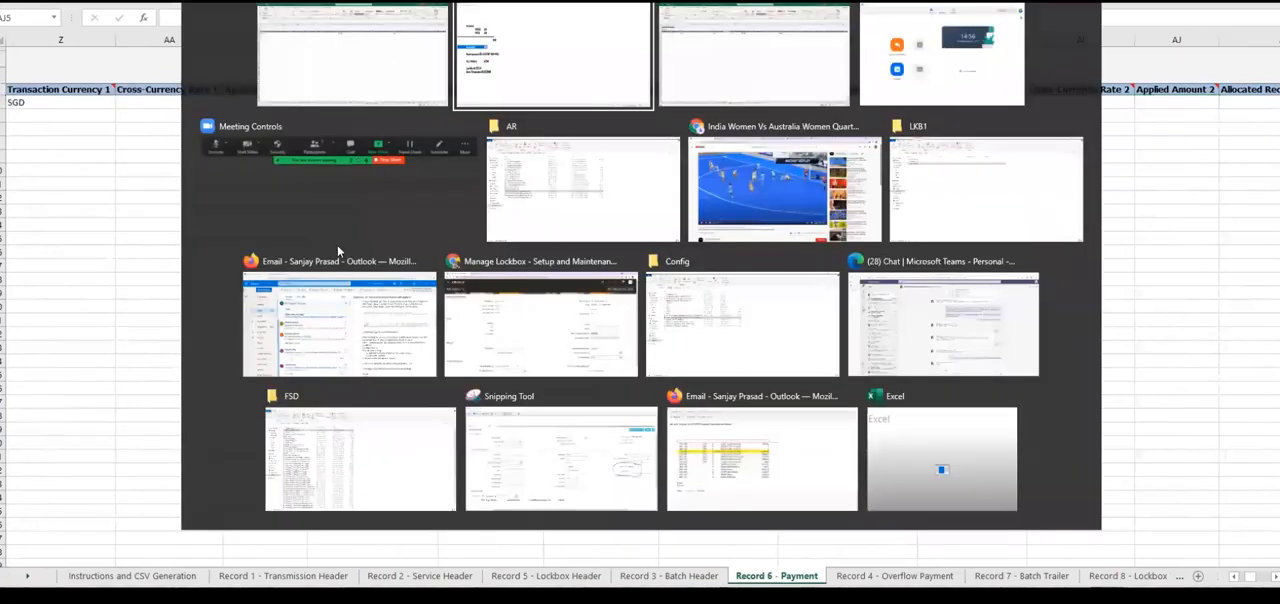
{"action": "key", "text": "alt+Tab"}
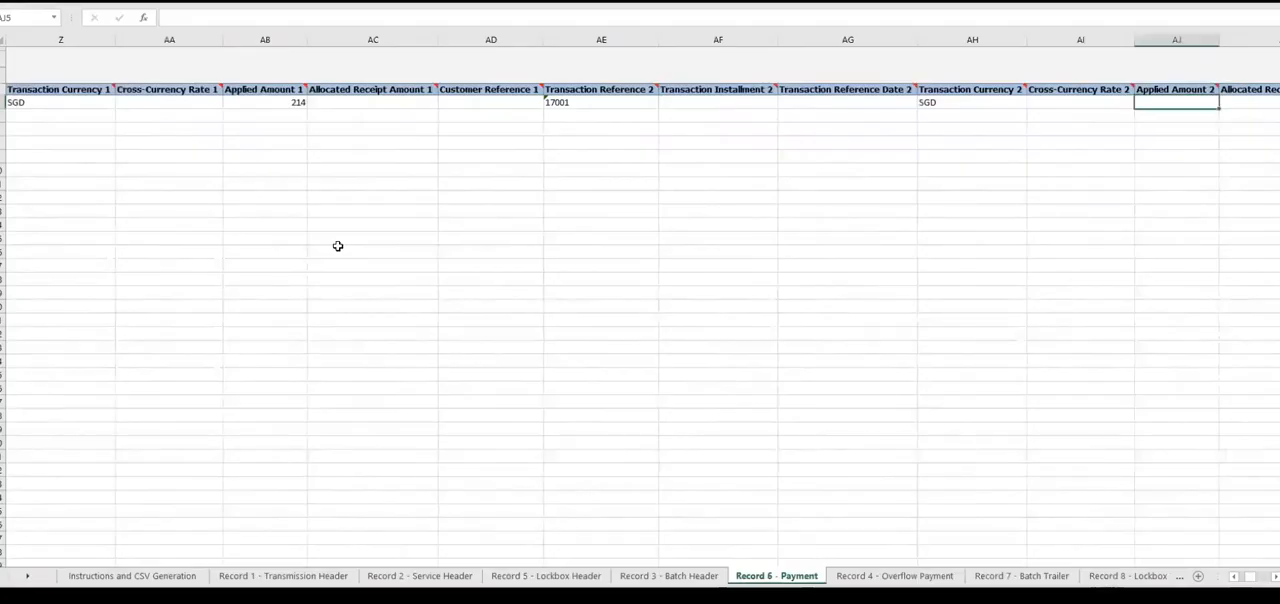
{"action": "type", "text": "32100"}
{"action": "key", "text": "Tab"}
{"action": "key", "text": "Tab"}
{"action": "key", "text": "Tab"}
{"action": "key", "text": "Tab"}
{"action": "key", "text": "Tab"}
{"action": "key", "text": "Tab"}
{"action": "key", "text": "Tab"}
{"action": "key", "text": "Tab"}
{"action": "key", "text": "Tab"}
{"action": "key", "text": "Tab"}
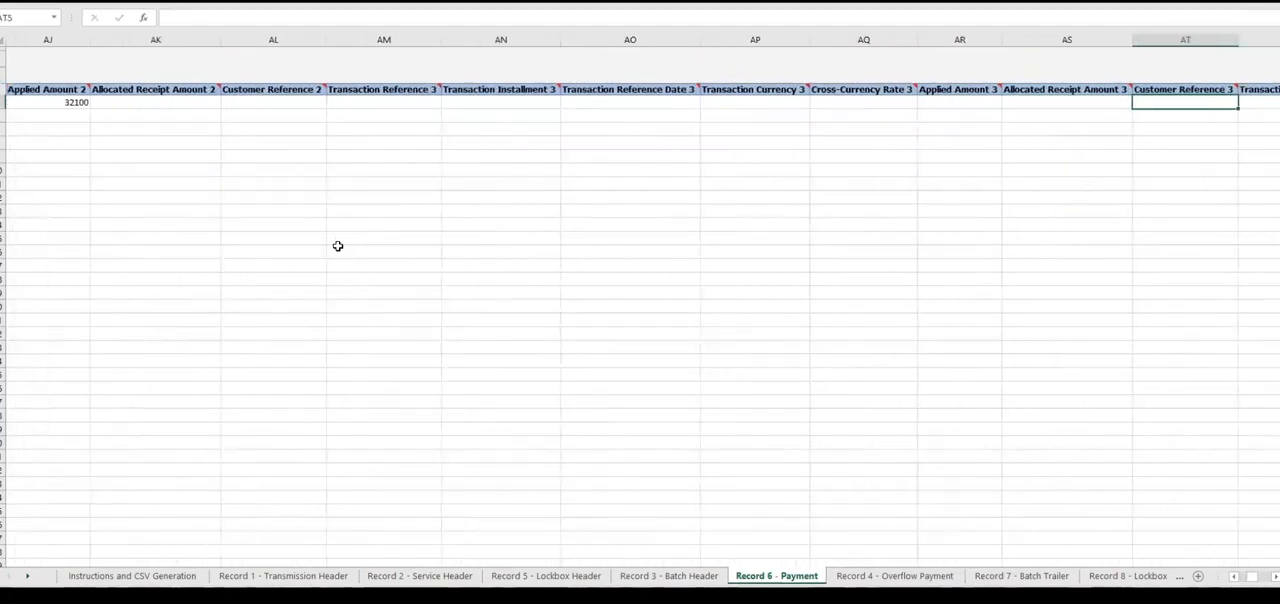
{"action": "key", "text": "Home"}
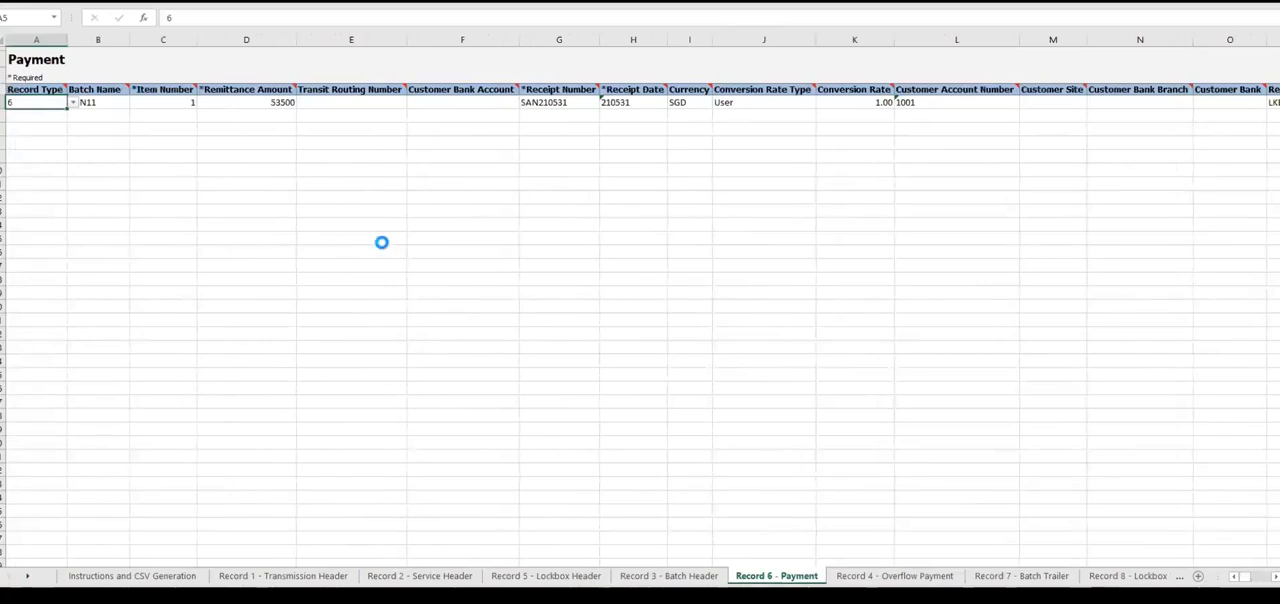
Step: Check the reference workbook's Payment row from the record type through the currency, including remittance amount, receipt number and receipt date
{"action": "key", "text": "alt+Tab"}
{"action": "key", "text": "alt+Tab"}
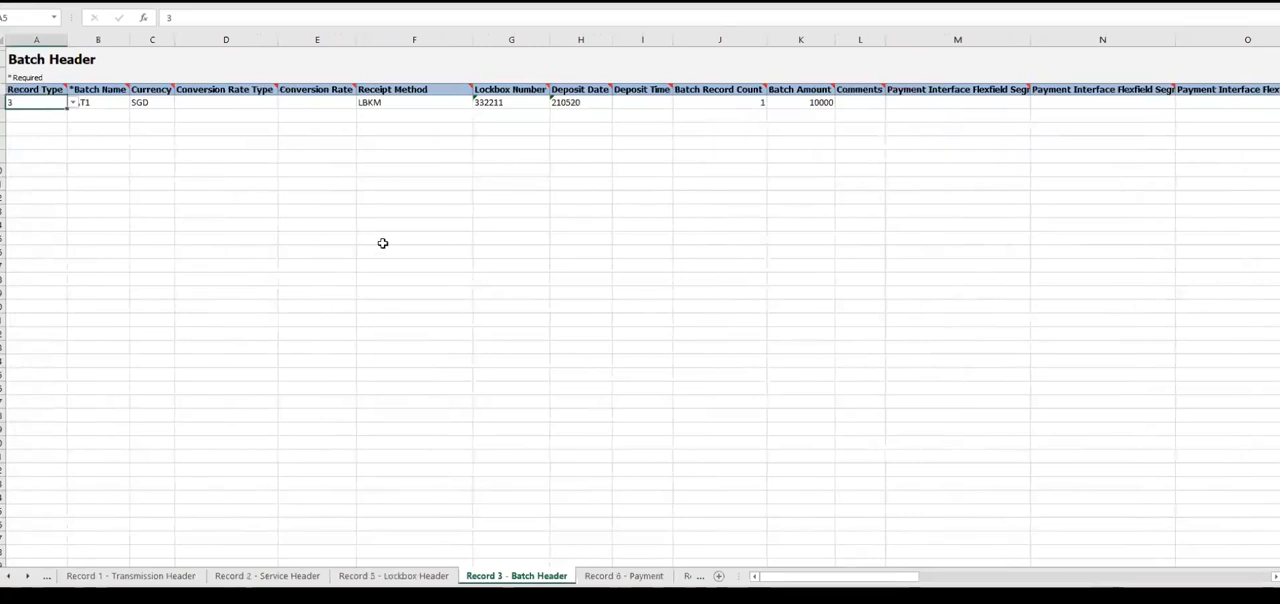
{"action": "left_click", "coordinate": [624, 576]}
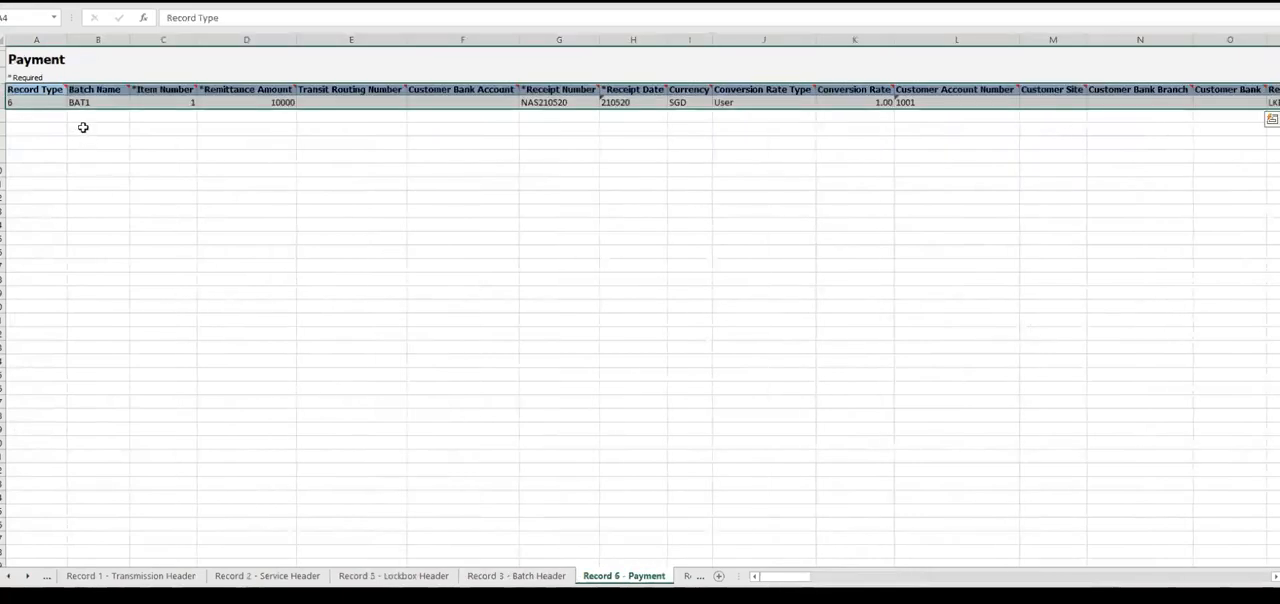
{"action": "left_click", "coordinate": [39, 103]}
{"action": "key", "text": "Tab"}
{"action": "key", "text": "Tab"}
{"action": "key", "text": "Tab"}
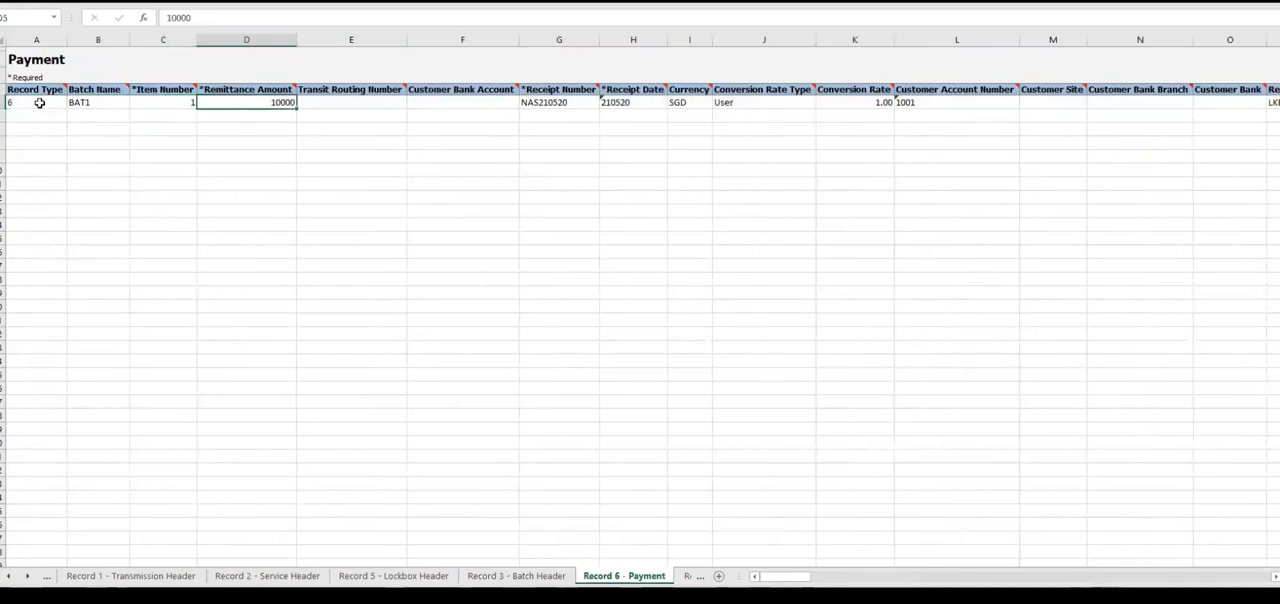
{"action": "key", "text": "Tab"}
{"action": "key", "text": "Tab"}
{"action": "key", "text": "Tab"}
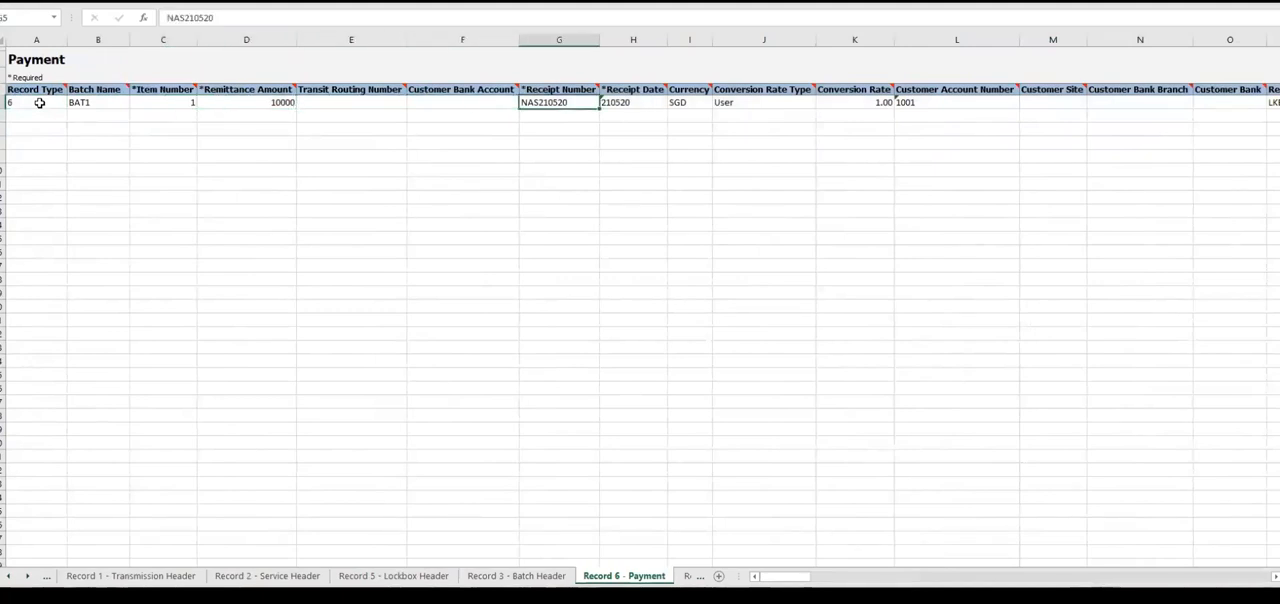
{"action": "key", "text": "Tab"}
{"action": "key", "text": "Tab"}
{"action": "key", "text": "Tab"}
{"action": "key", "text": "Tab"}
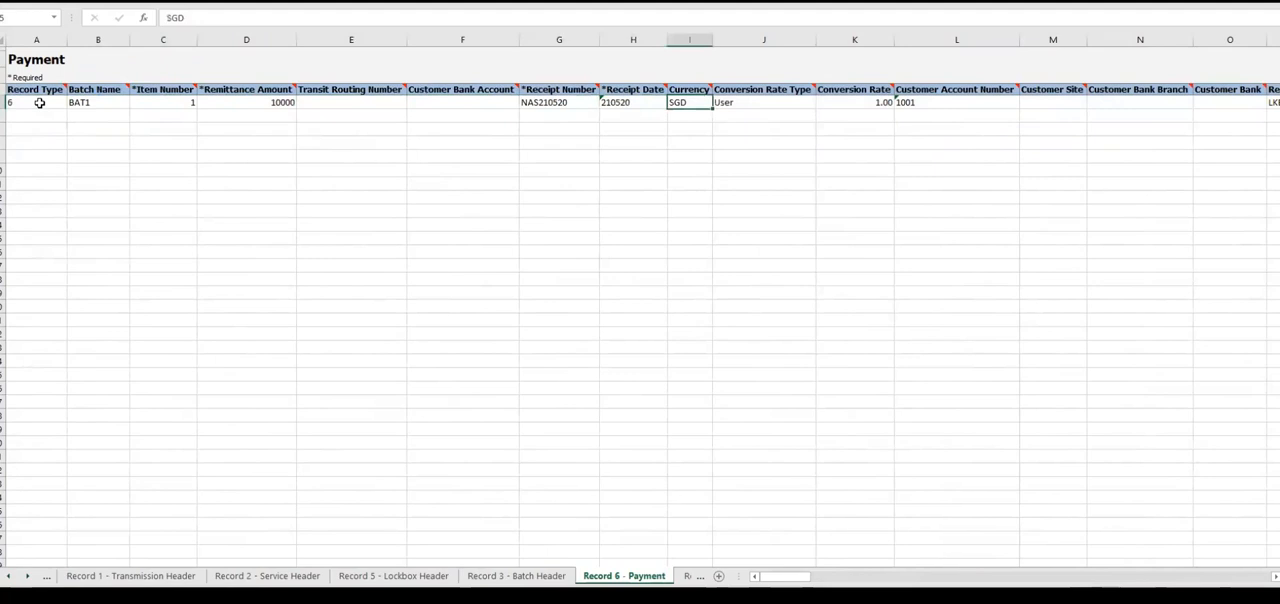
Step: Check the rest of the reference workbook's Payment row, from the conversion rate type through Applied Amount 1
{"action": "key", "text": "Tab"}
{"action": "key", "text": "Tab"}
{"action": "key", "text": "Tab"}
{"action": "key", "text": "Tab"}
{"action": "key", "text": "Tab"}
{"action": "key", "text": "Tab"}
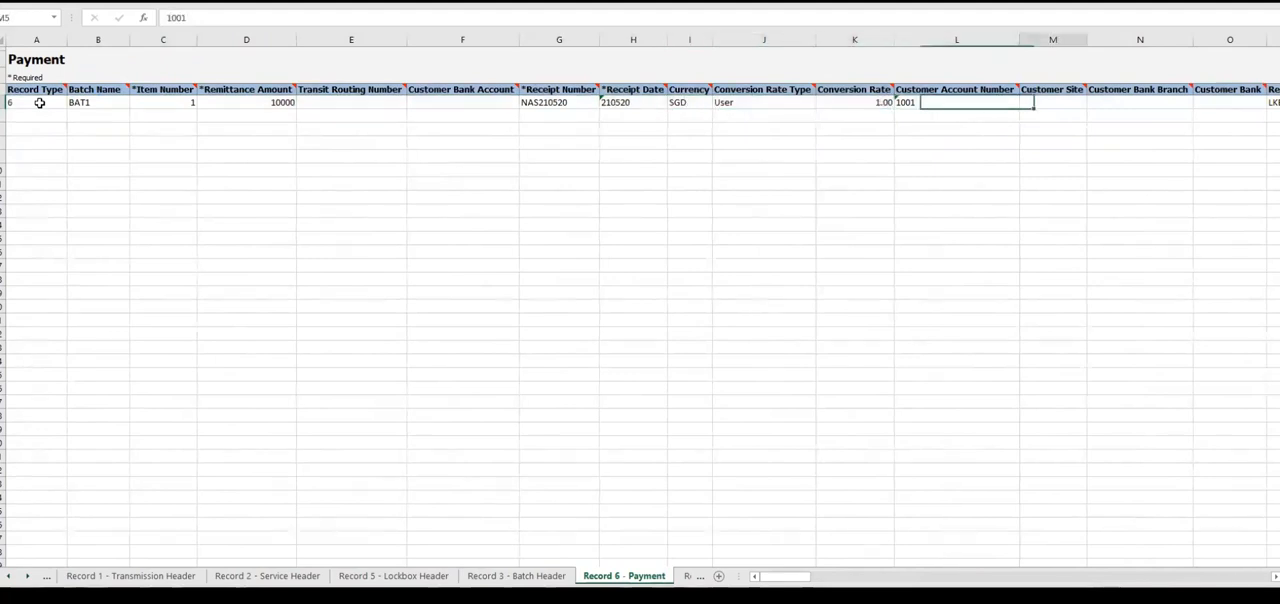
{"action": "key", "text": "Tab"}
{"action": "key", "text": "Tab"}
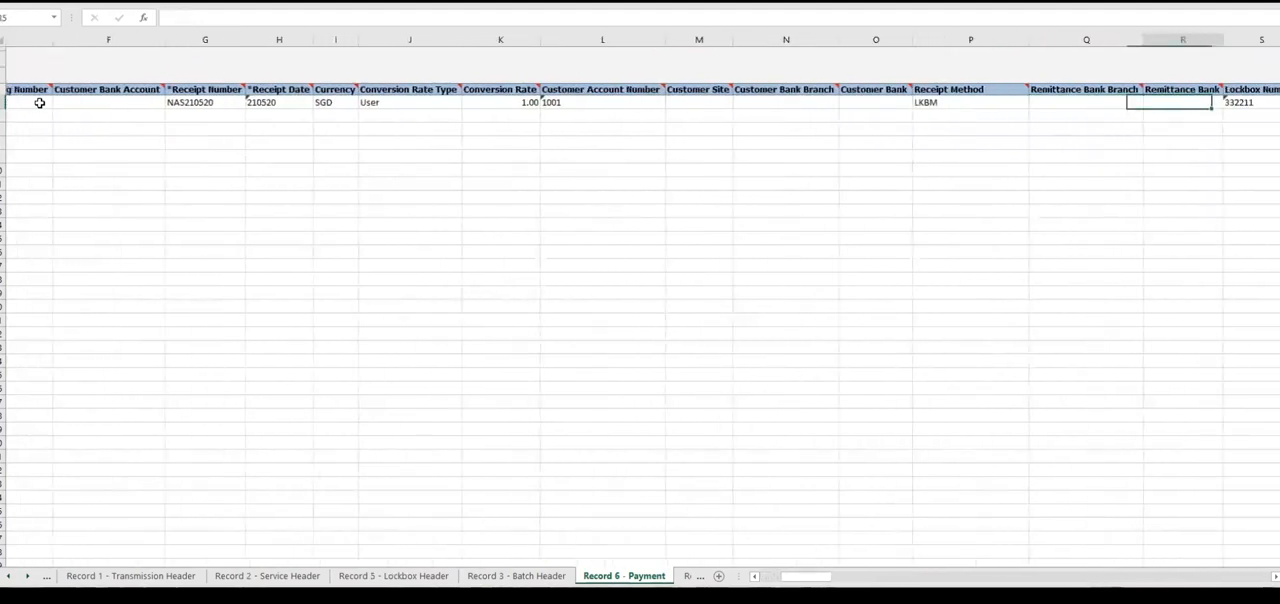
{"action": "key", "text": "Tab"}
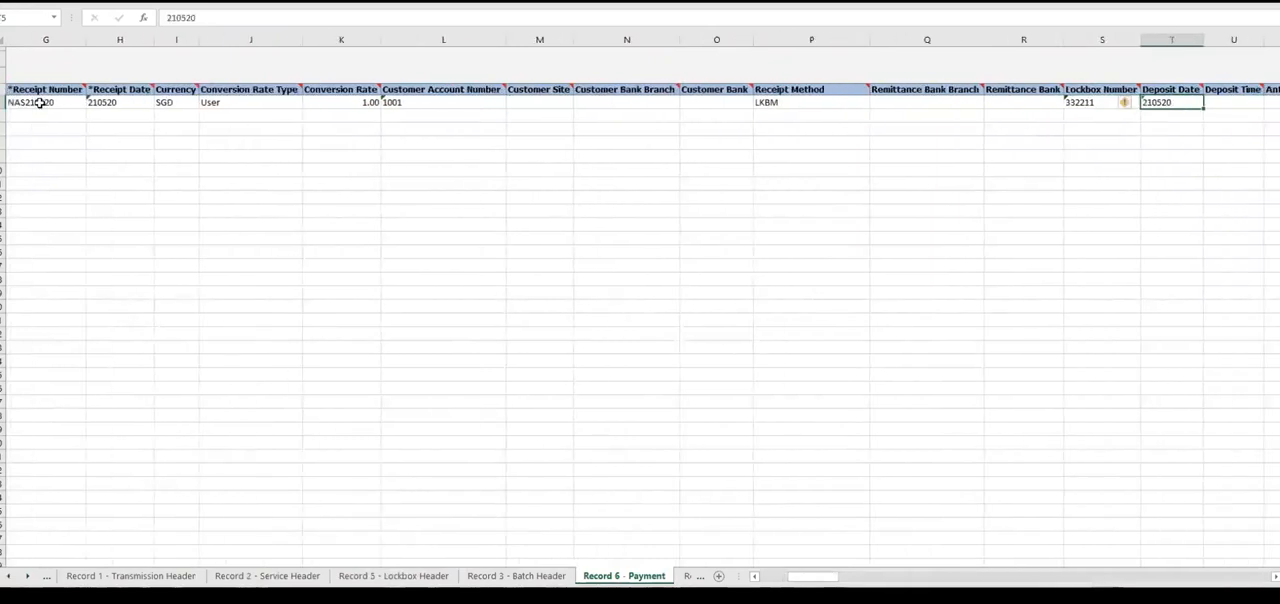
{"action": "key", "text": "Tab"}
{"action": "key", "text": "Tab"}
{"action": "key", "text": "Tab"}
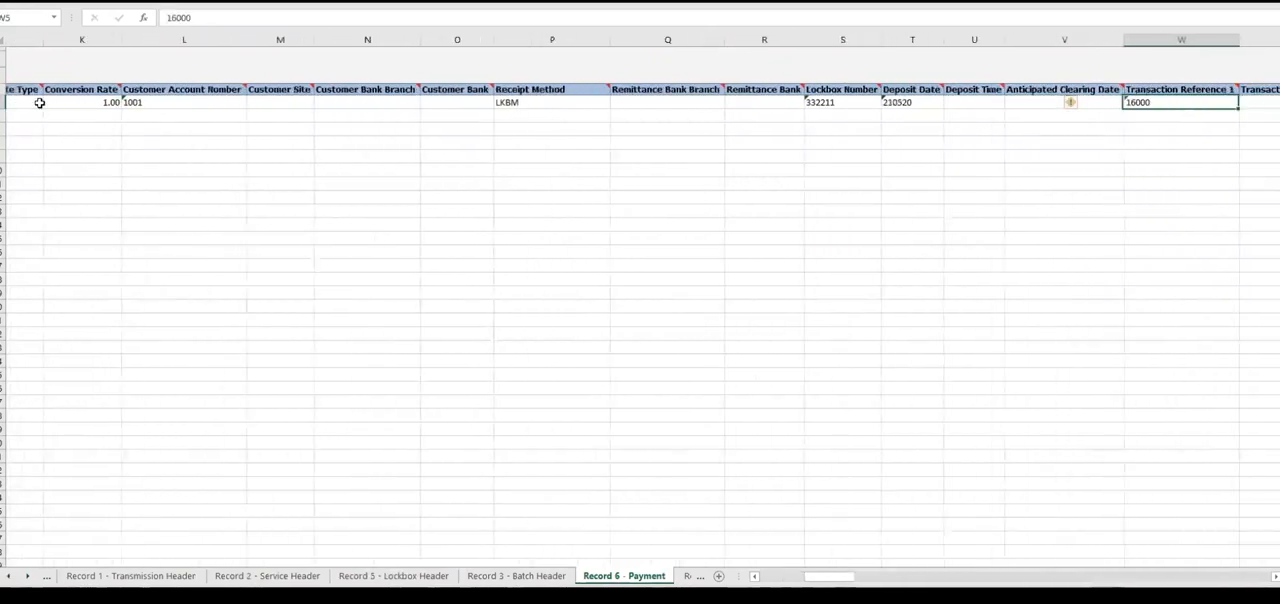
{"action": "key", "text": "Tab"}
{"action": "key", "text": "Tab"}
{"action": "key", "text": "Tab"}
{"action": "key", "text": "Tab"}
{"action": "key", "text": "Tab"}
{"action": "key", "text": "Tab"}
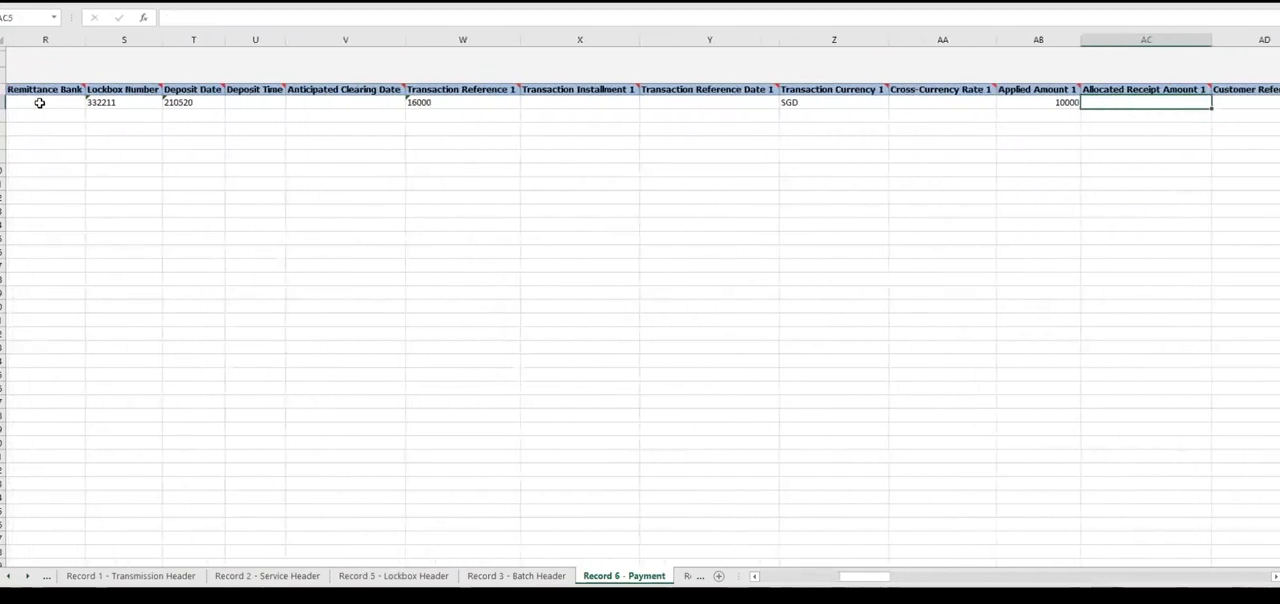
Step: Skip the Overflow Payment sheet and set the Batch Trailer's batch name to SAN11 and currency to SGD, leaving the conversion fields blank
{"action": "key", "text": "Home"}
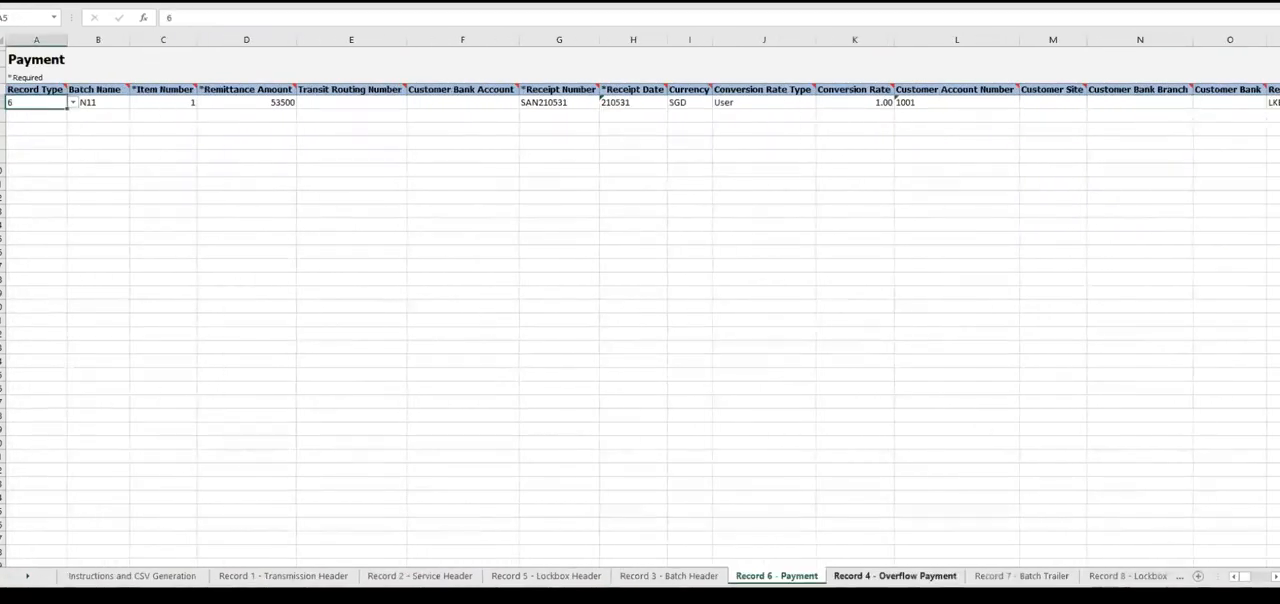
{"action": "key", "text": "ctrl+Page_Down"}
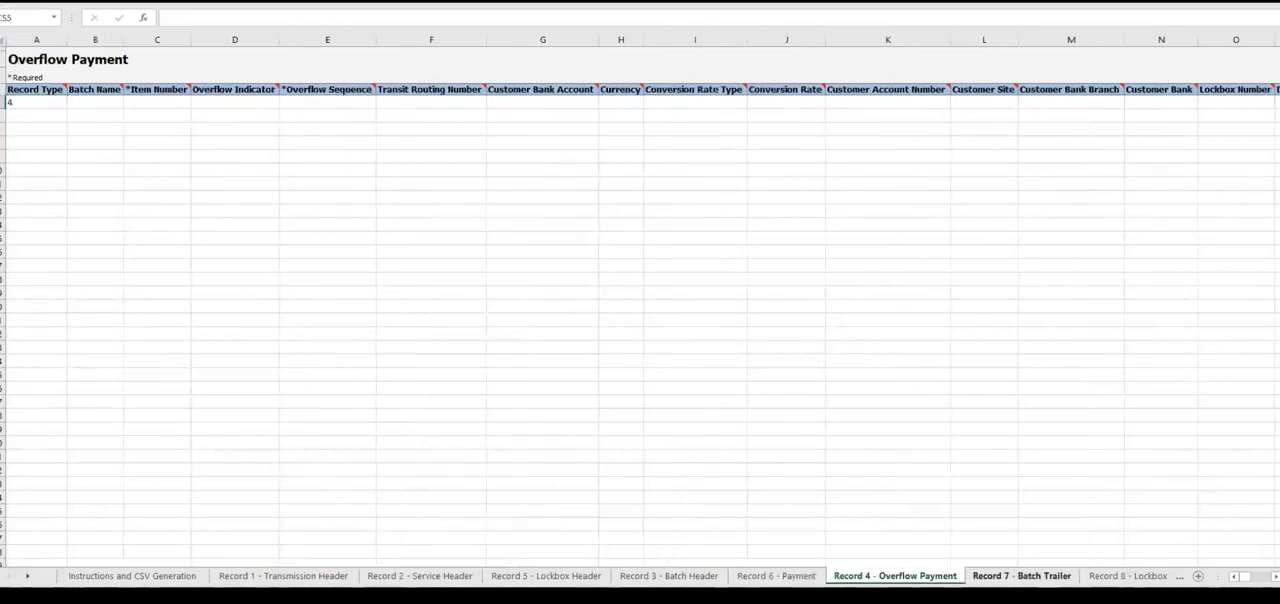
{"action": "key", "text": "ctrl+Page_Down"}
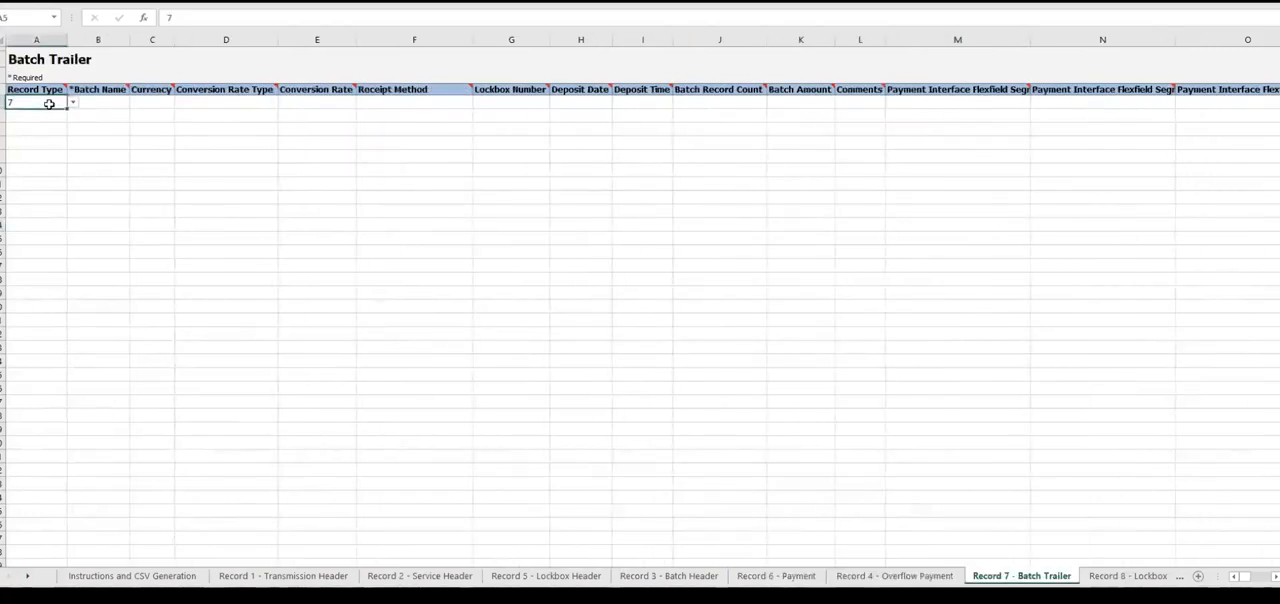
{"action": "key", "text": "Tab"}
{"action": "type", "text": "SAN11"}
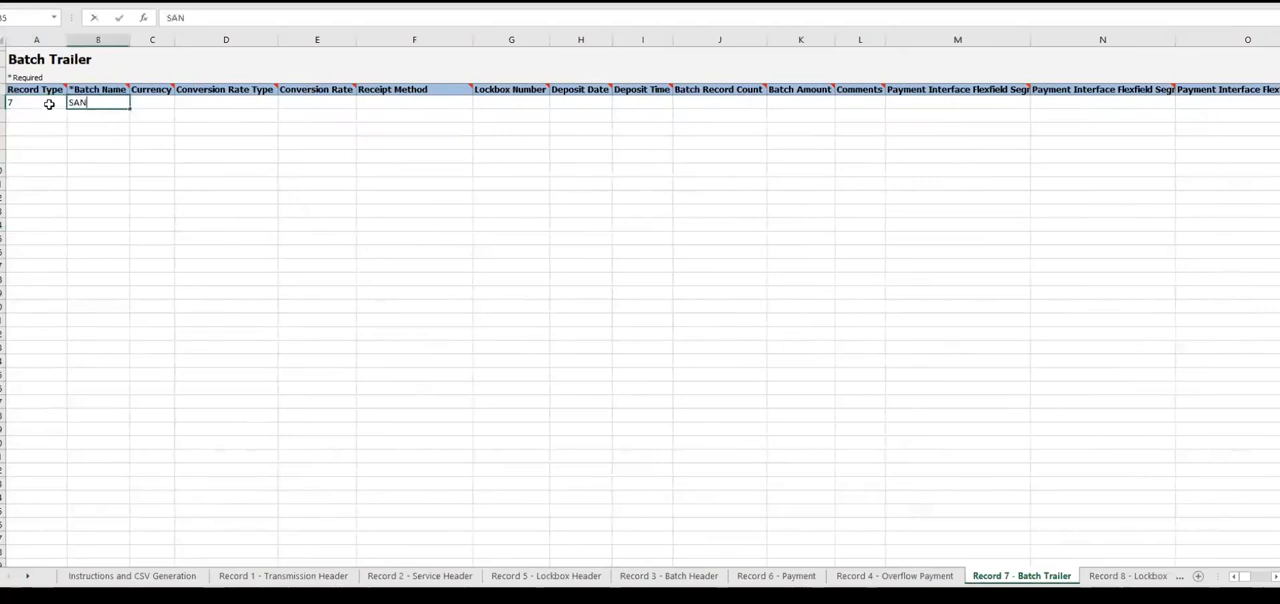
{"action": "key", "text": "Tab"}
{"action": "type", "text": "SGD"}
{"action": "key", "text": "Tab"}
{"action": "key", "text": "Tab"}
{"action": "key", "text": "Tab"}
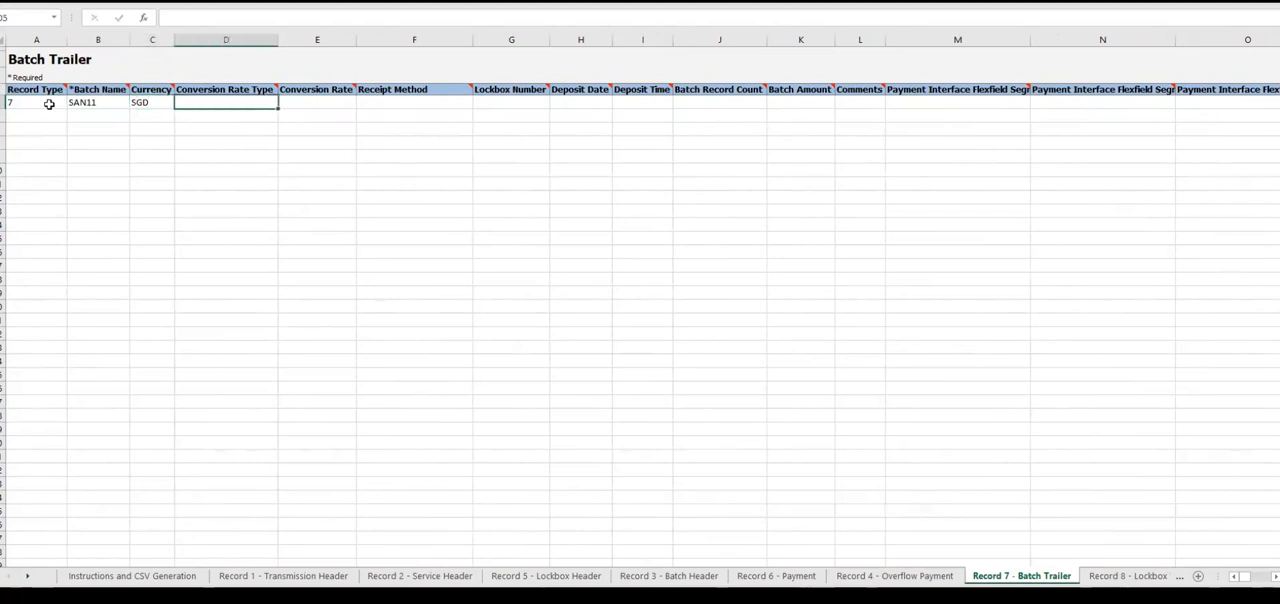
Step: Set the Batch Trailer's receipt method to LKBM, lockbox number to 332211 and deposit date to 210531
{"action": "type", "text": "LK"}
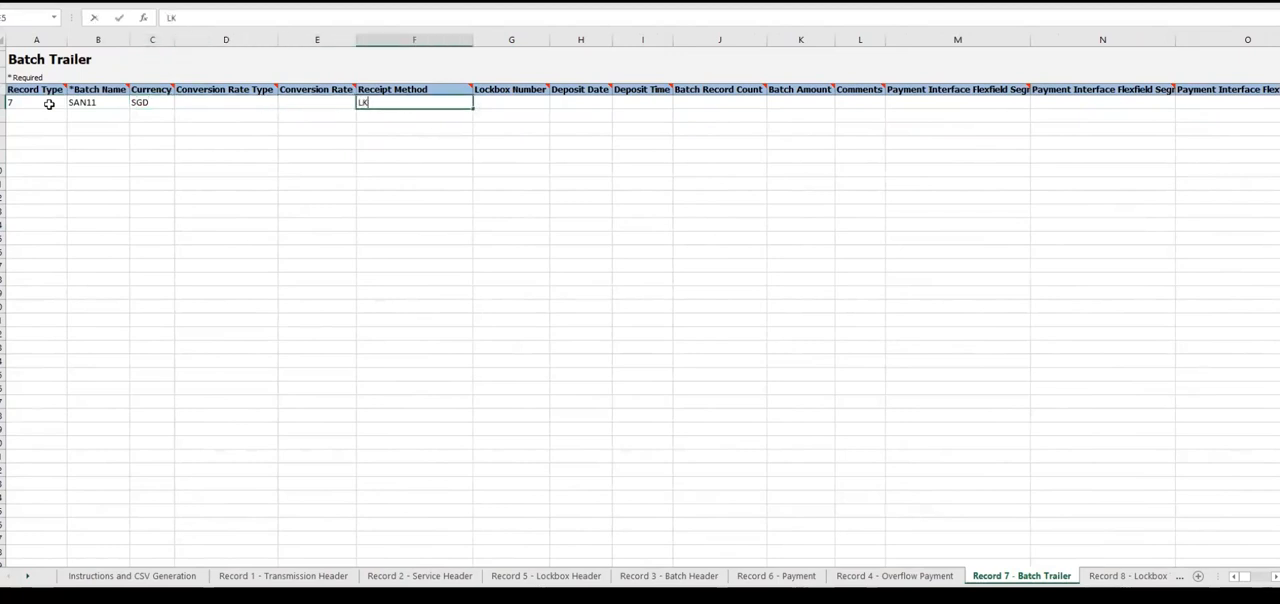
{"action": "type", "text": "BM"}
{"action": "key", "text": "Tab"}
{"action": "type", "text": "332211"}
{"action": "key", "text": "Tab"}
{"action": "type", "text": "210531"}
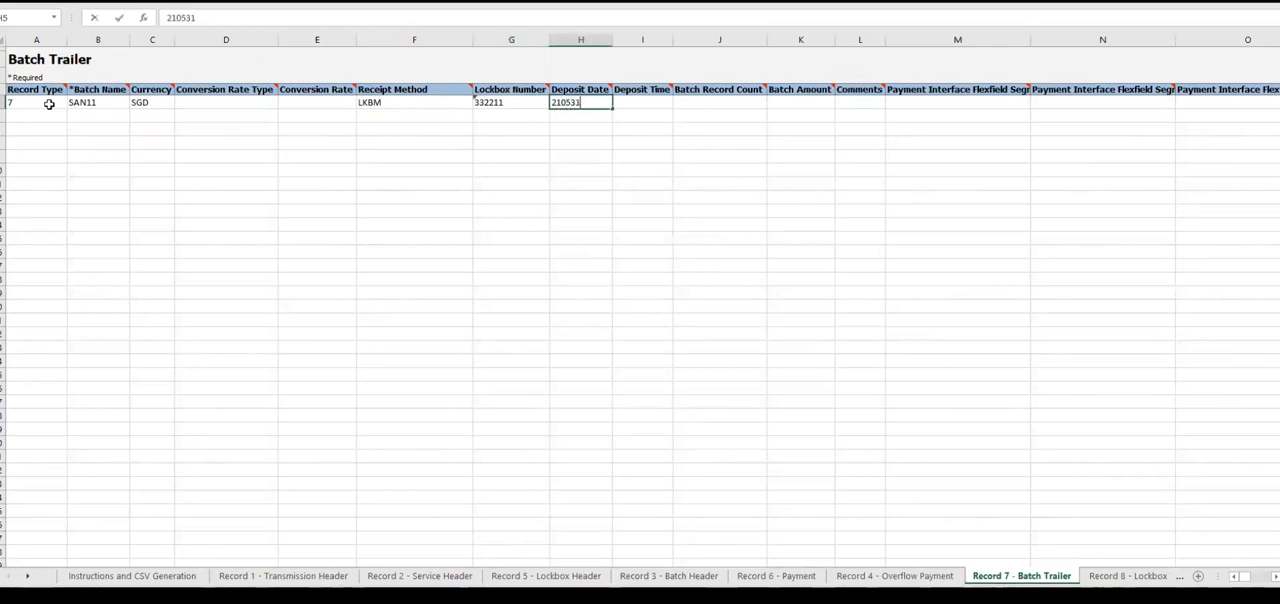
Step: Set the Batch Trailer's batch record count to 1 and batch amount to 53500, leaving the deposit time blank
{"action": "key", "text": "Tab"}
{"action": "key", "text": "Tab"}
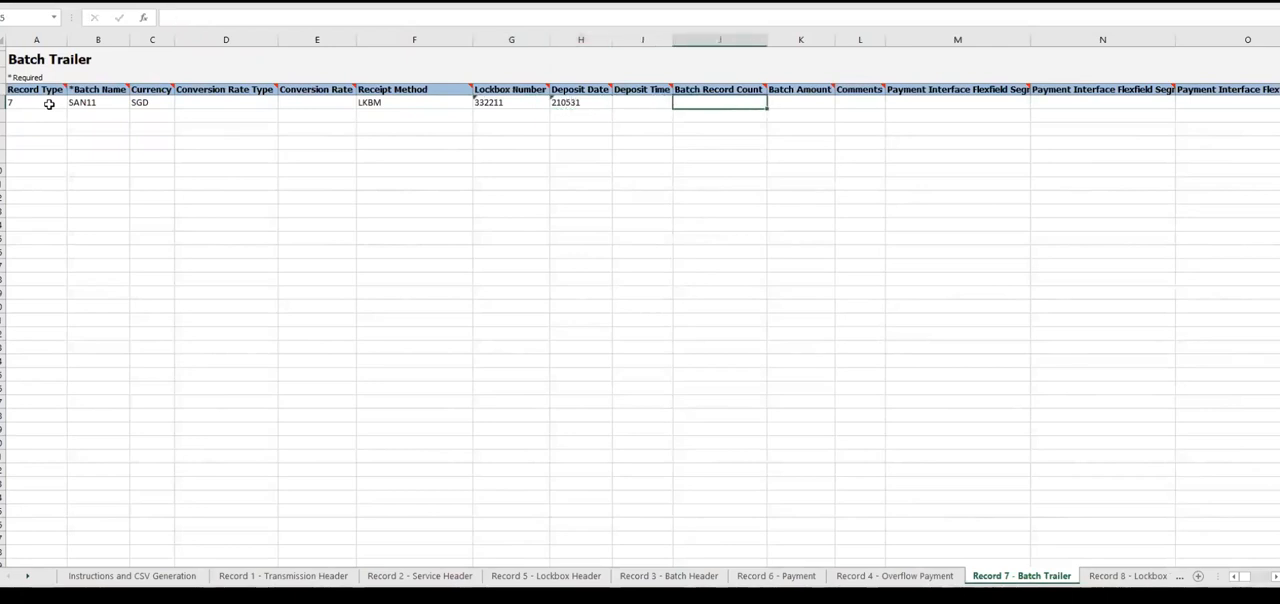
{"action": "key", "text": "Tab"}
{"action": "type", "text": "53500"}
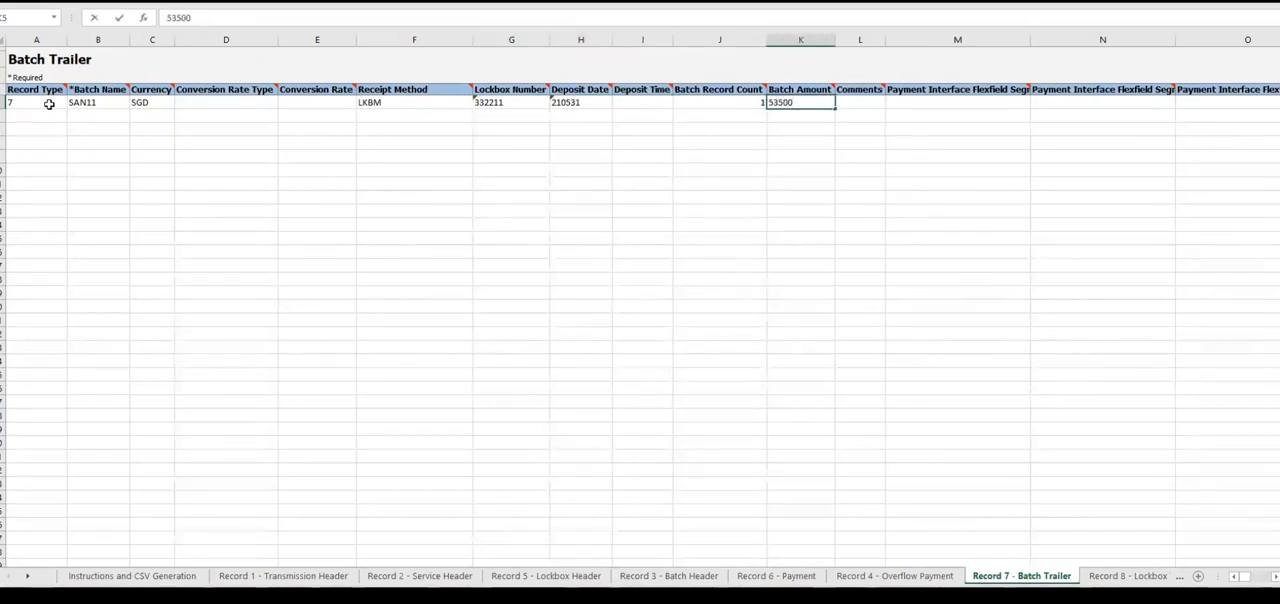
{"action": "key", "text": "Tab"}
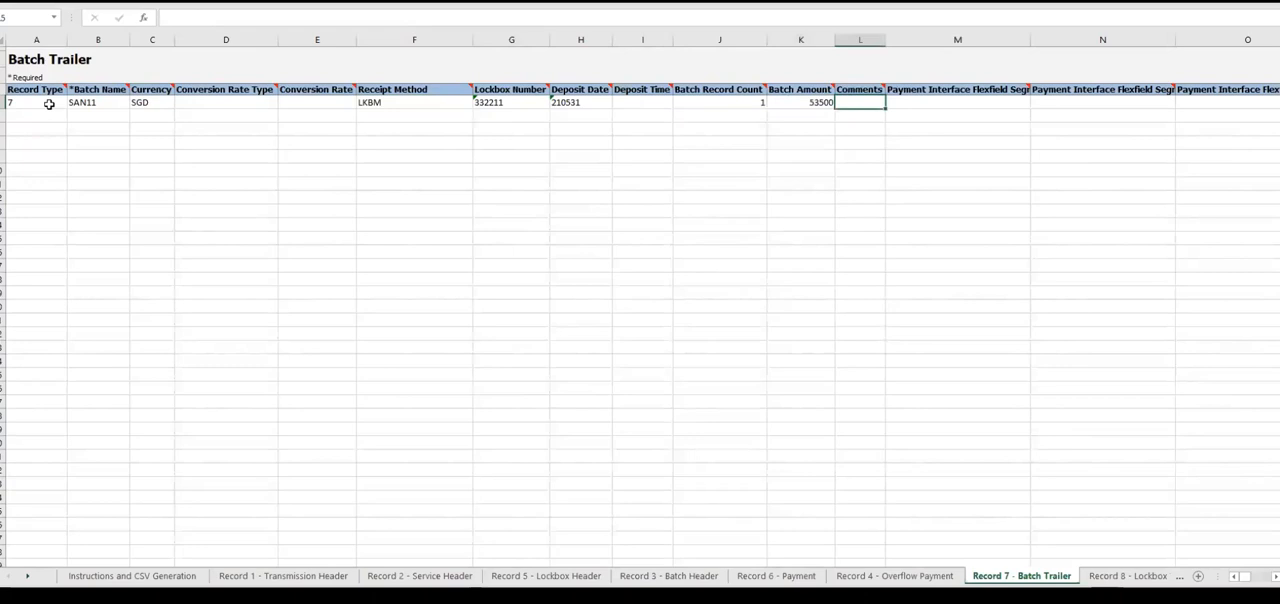
Step: Review the completed Batch Trailer row and compare it with the Batch Trailer sheet in the reference workbook
{"action": "key", "text": "Left"}
{"action": "key", "text": "Left"}
{"action": "key", "text": "Left"}
{"action": "key", "text": "Left"}
{"action": "key", "text": "Left"}
{"action": "key", "text": "Left"}
{"action": "key", "text": "Left"}
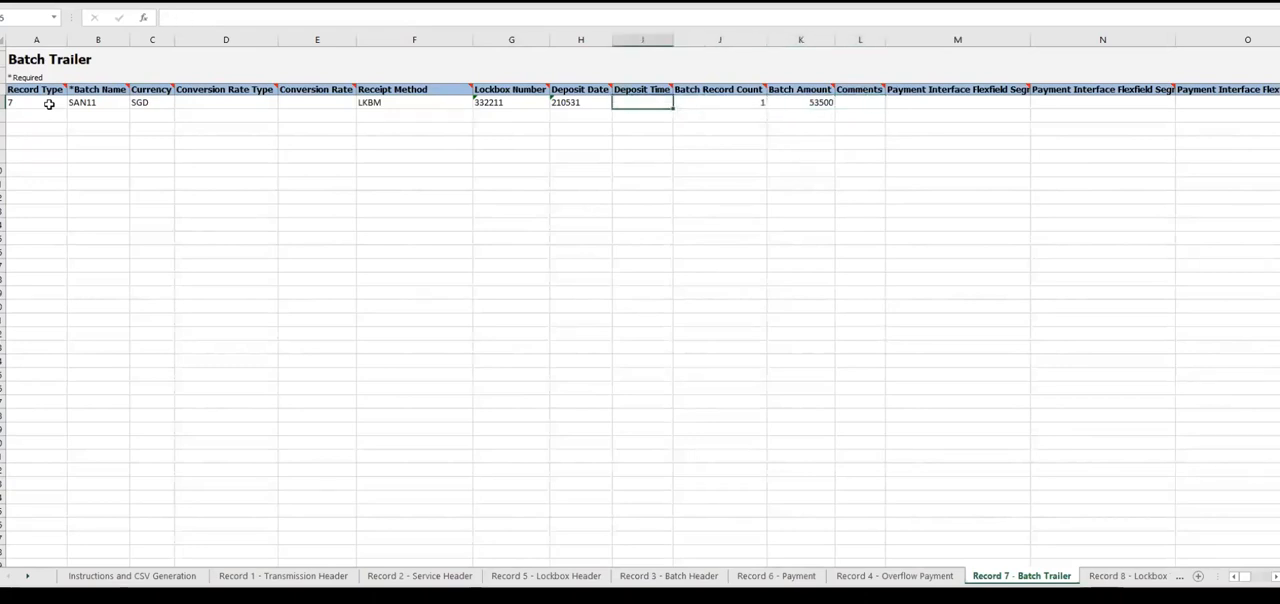
{"action": "key", "text": "Left"}
{"action": "key", "text": "Left"}
{"action": "key", "text": "Left"}
{"action": "key", "text": "Left"}
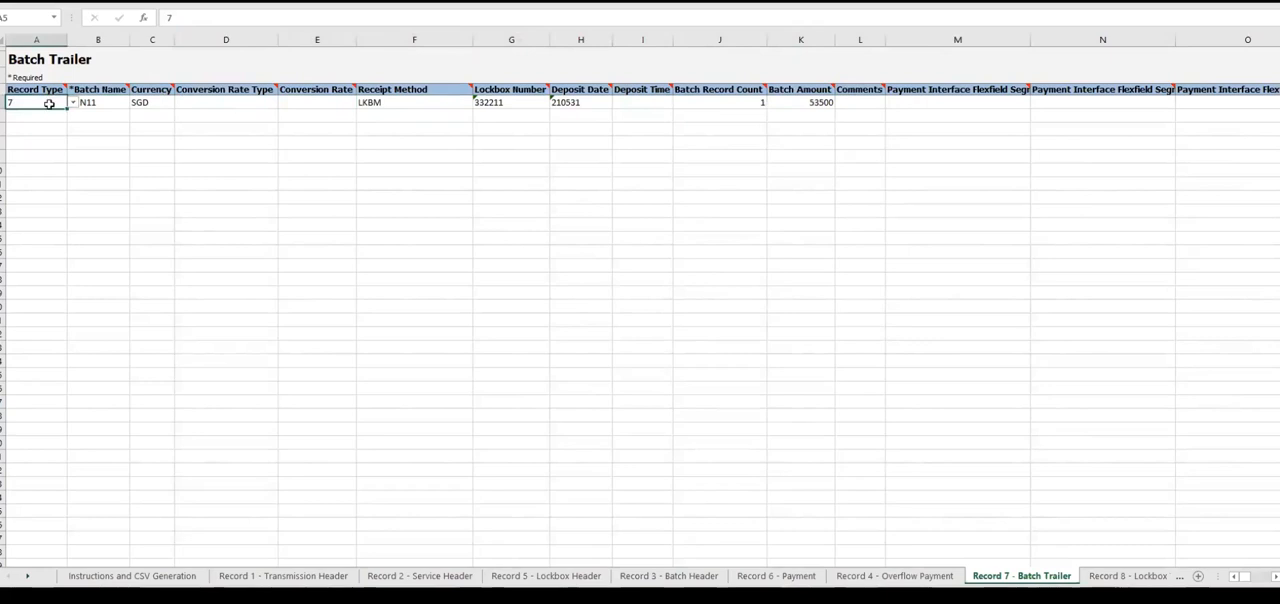
{"action": "key", "text": "alt+Tab"}
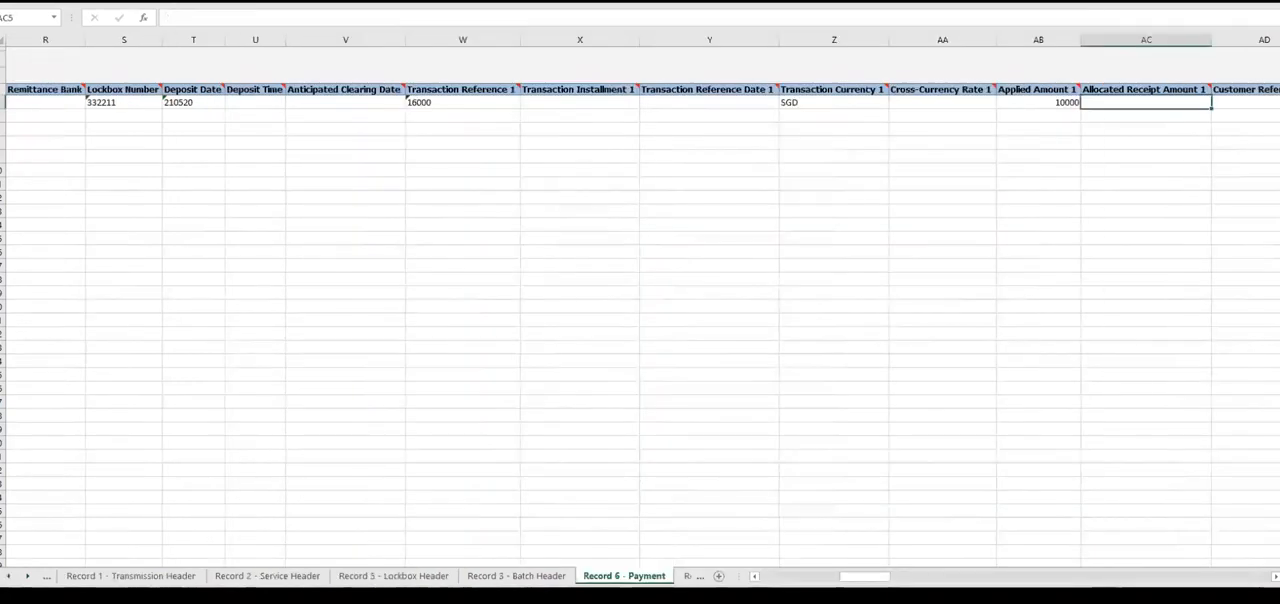
{"action": "key", "text": "ctrl+Page_Down"}
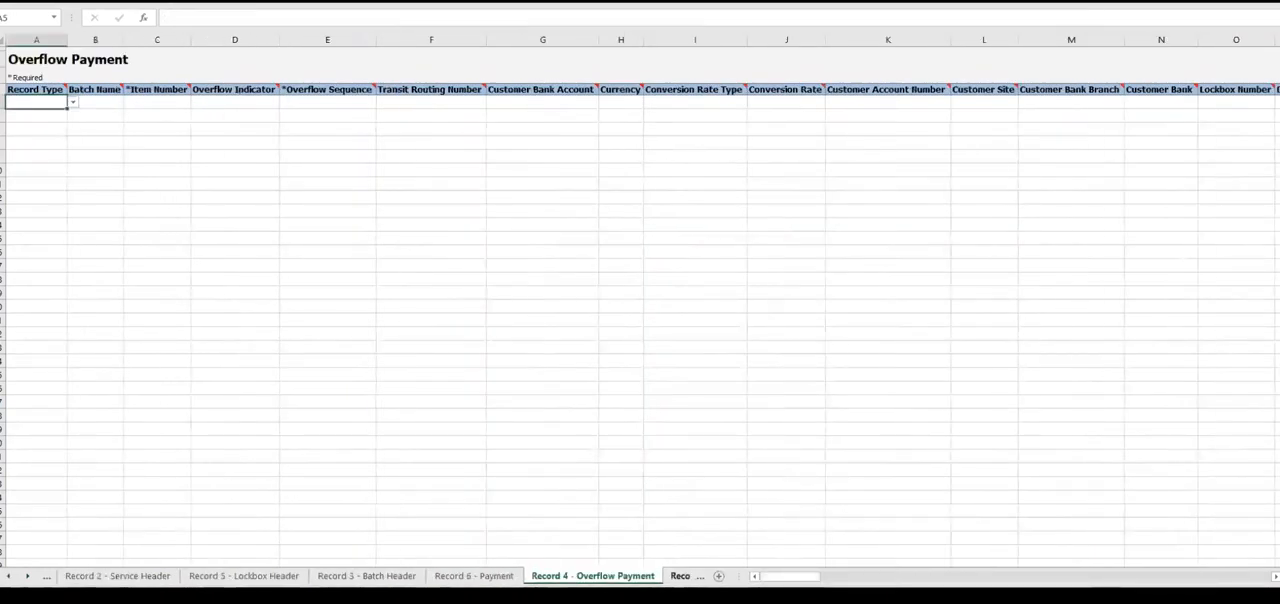
{"action": "key", "text": "ctrl+Page_Down"}
{"action": "left_click", "coordinate": [340, 103]}
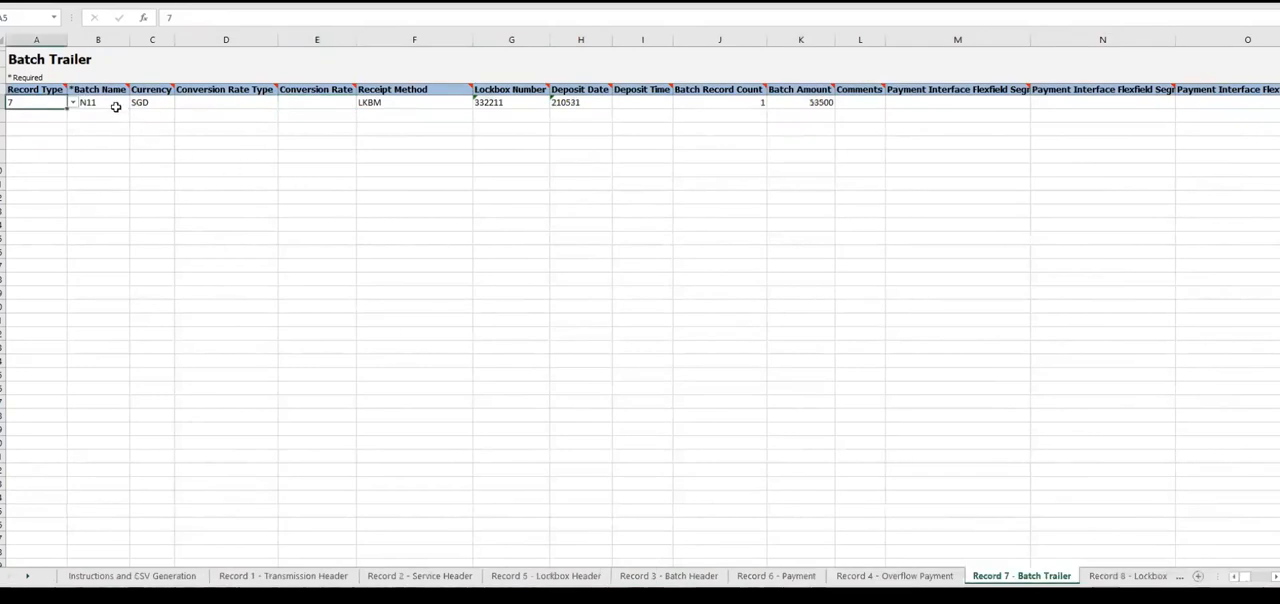
{"action": "left_click", "coordinate": [115, 104]}
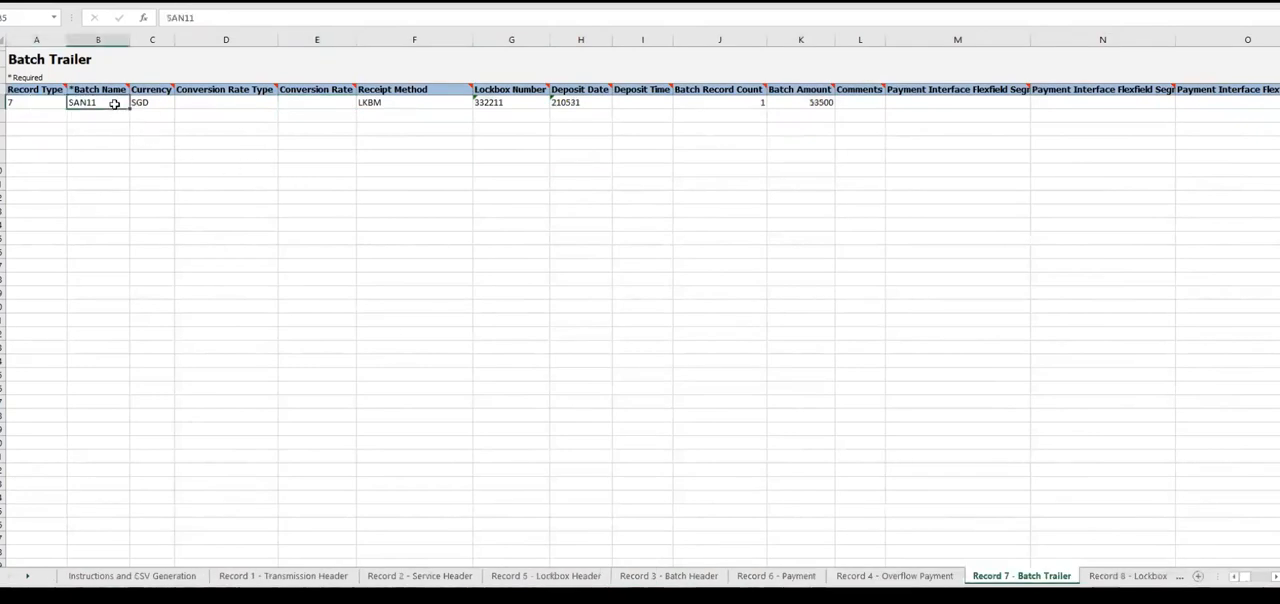
Step: Open the Lockbox Trailer sheet and set its currency to SGD and receipt method to LKBM
{"action": "left_click", "coordinate": [1127, 576]}
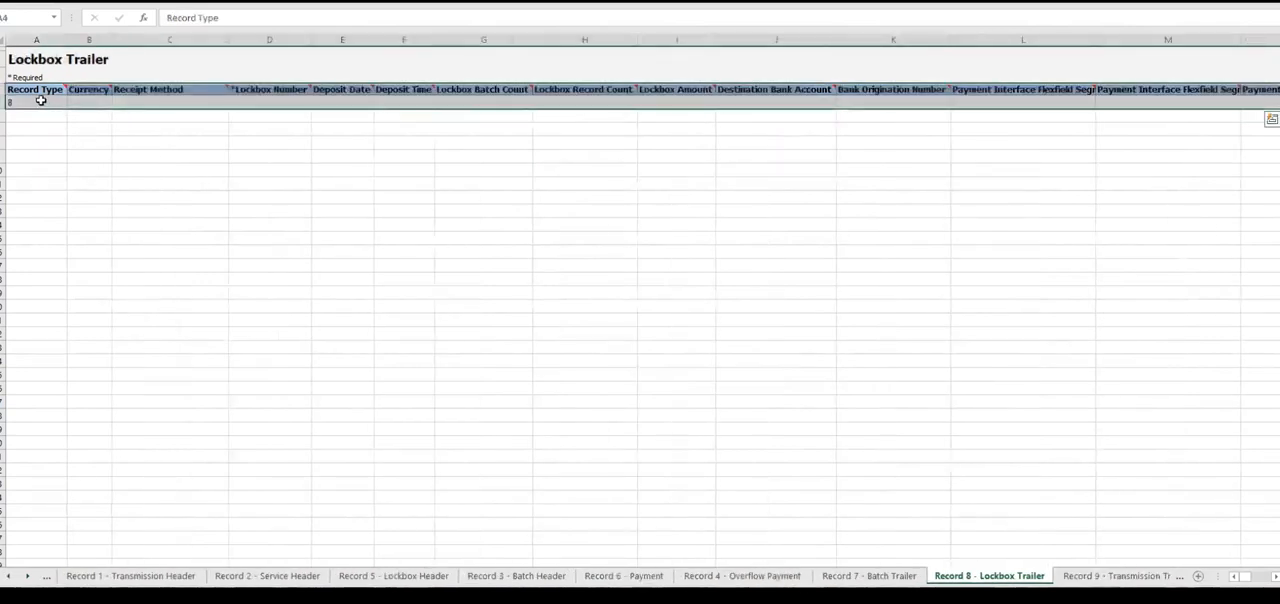
{"action": "left_click", "coordinate": [40, 100]}
{"action": "key", "text": "Tab"}
{"action": "type", "text": "SGD"}
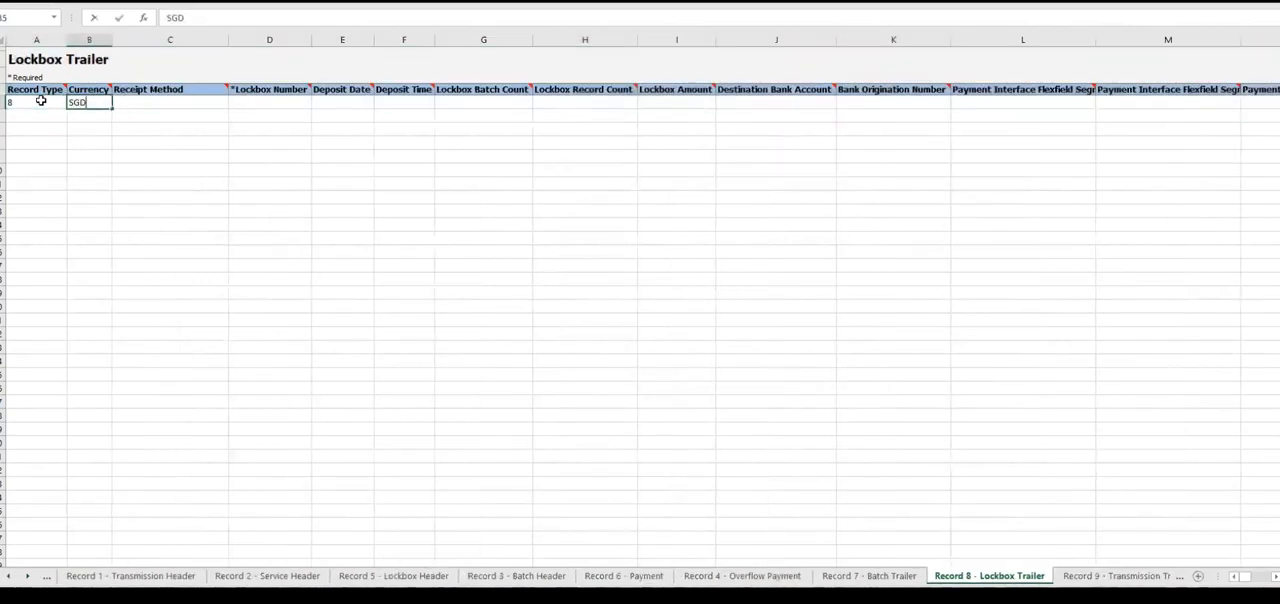
{"action": "key", "text": "Tab"}
{"action": "type", "text": "L"}
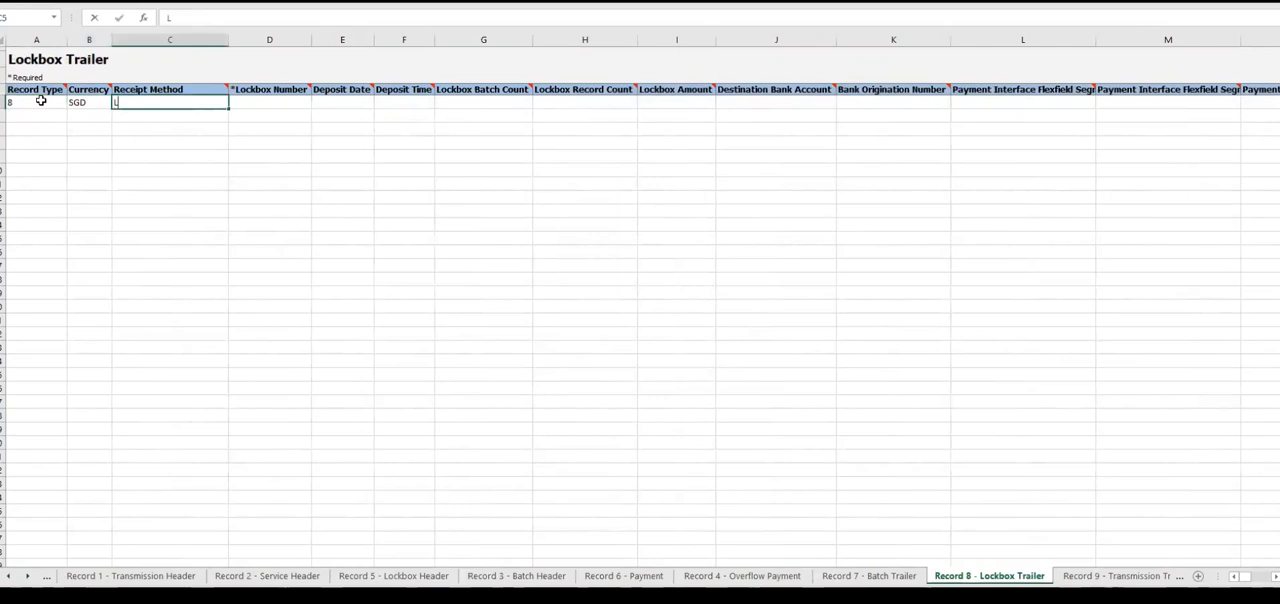
{"action": "type", "text": "KBM"}
{"action": "key", "text": "Tab"}
Step: Set the Lockbox Trailer's lockbox number to 332211 and deposit date to 210531
{"action": "type", "text": "332211"}
{"action": "key", "text": "Tab"}
{"action": "type", "text": "210531"}
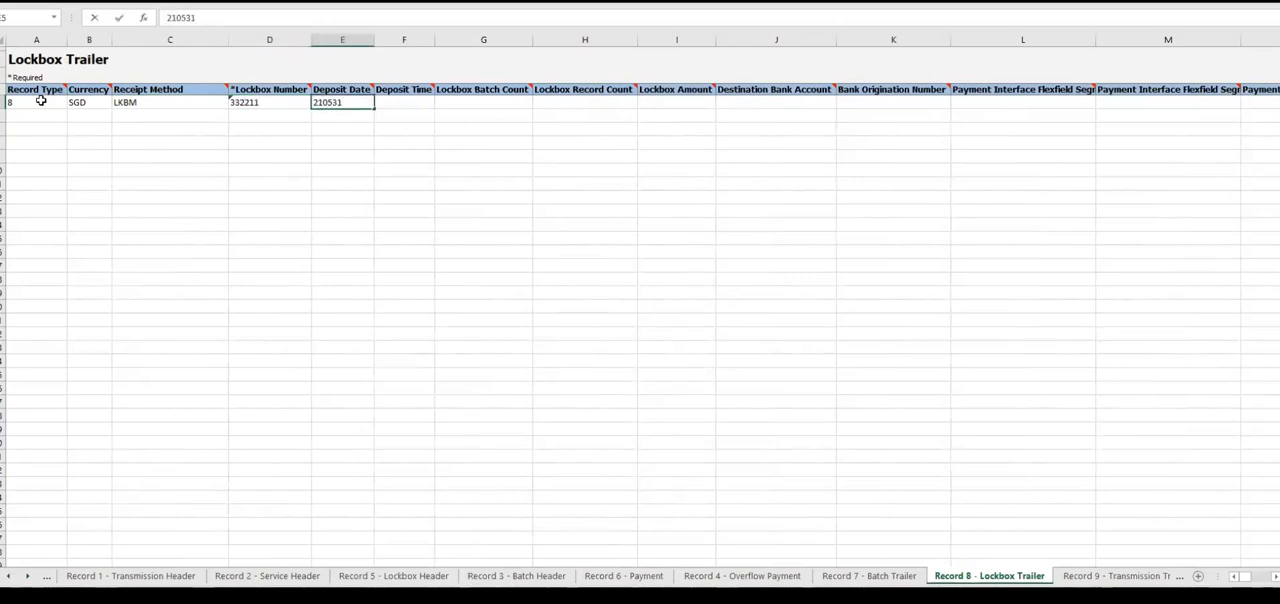
Step: Set the Lockbox Trailer's batch count and record count to 1 and lockbox amount to 53500, leaving the deposit time blank
{"action": "key", "text": "Tab"}
{"action": "key", "text": "Tab"}
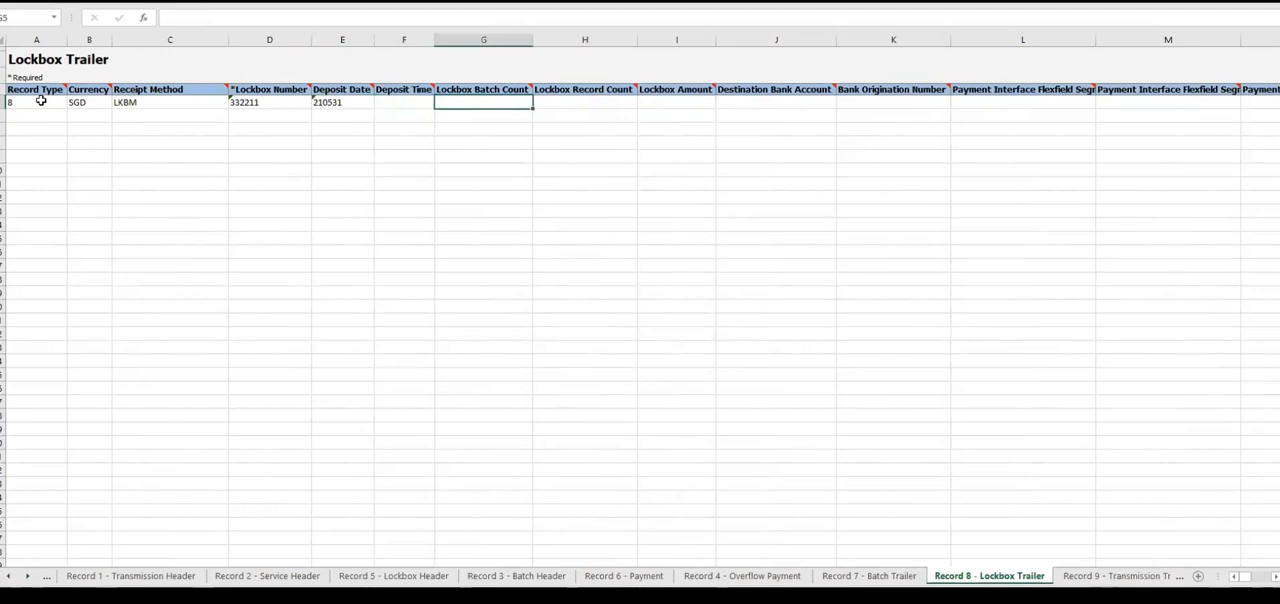
{"action": "key", "text": "Tab"}
{"action": "type", "text": "1"}
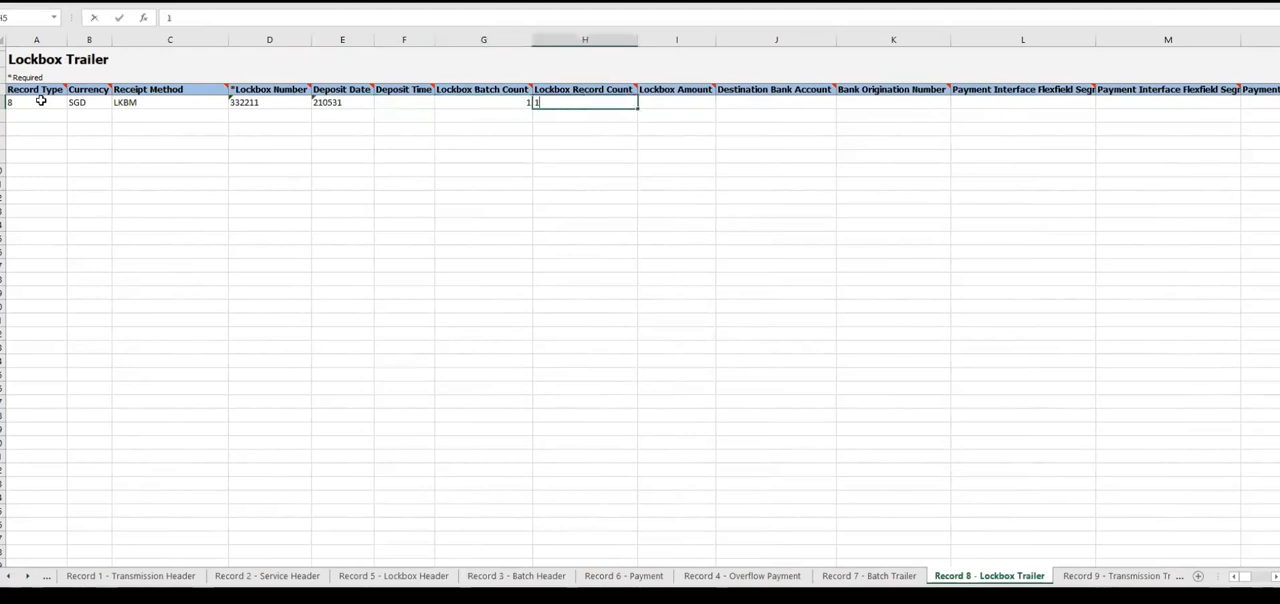
{"action": "key", "text": "Tab"}
{"action": "type", "text": "53500"}
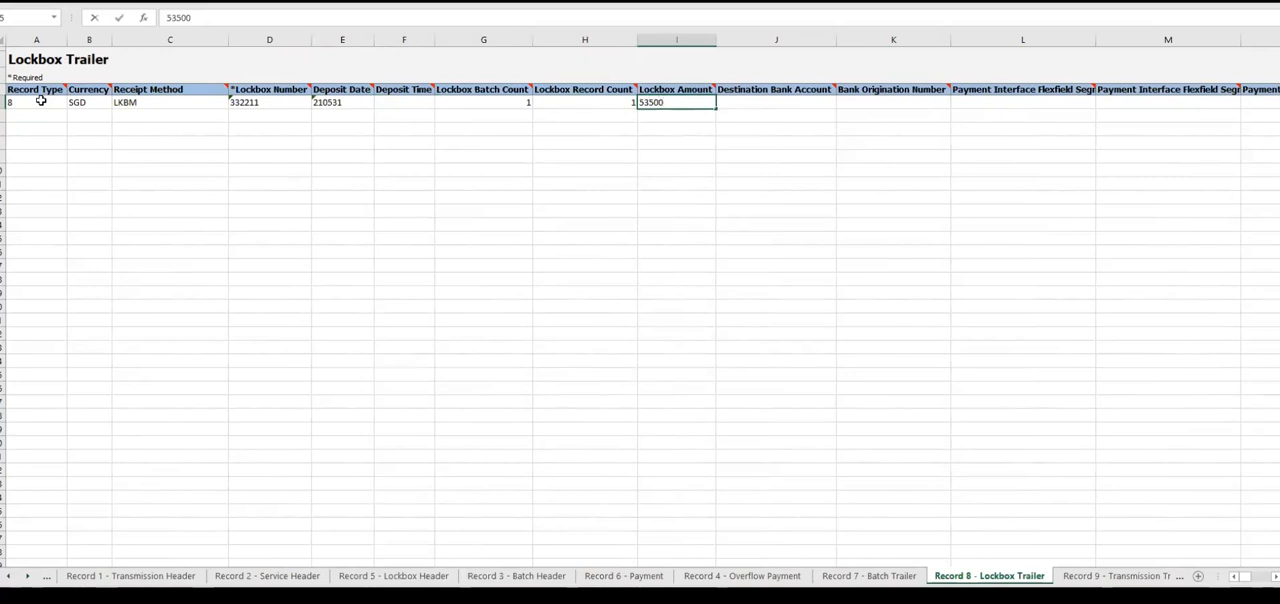
{"action": "key", "text": "Tab"}
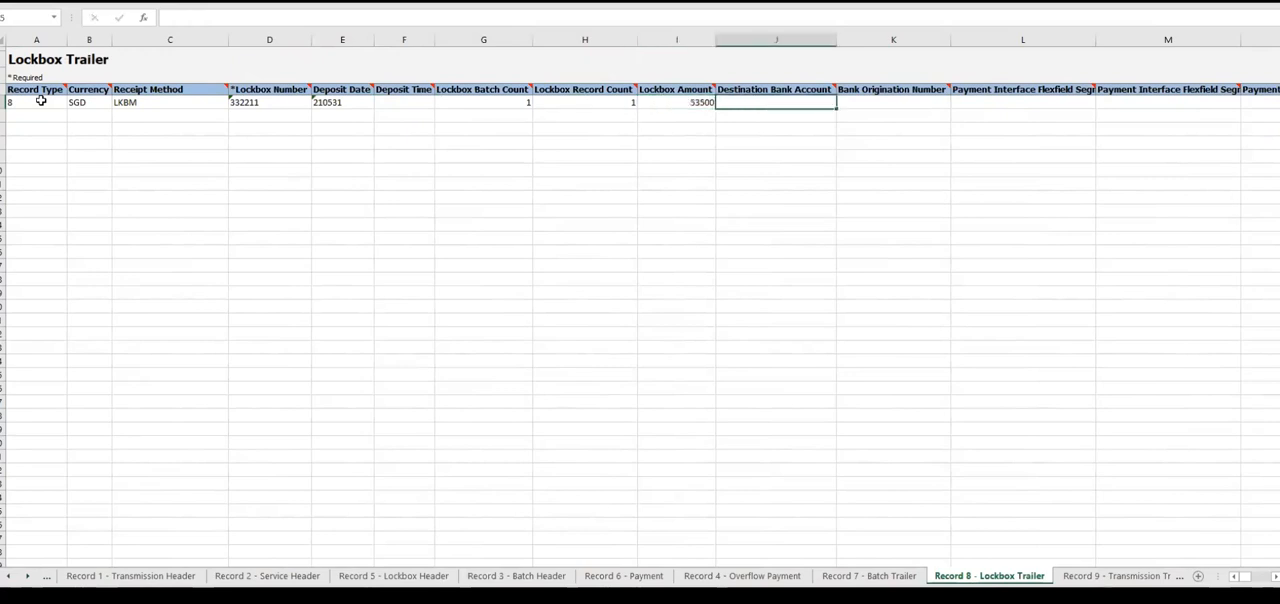
Step: Check the reference workbook's Lockbox Trailer and copy the bank account from the details notes into the destination bank account
{"action": "key", "text": "alt+Tab"}
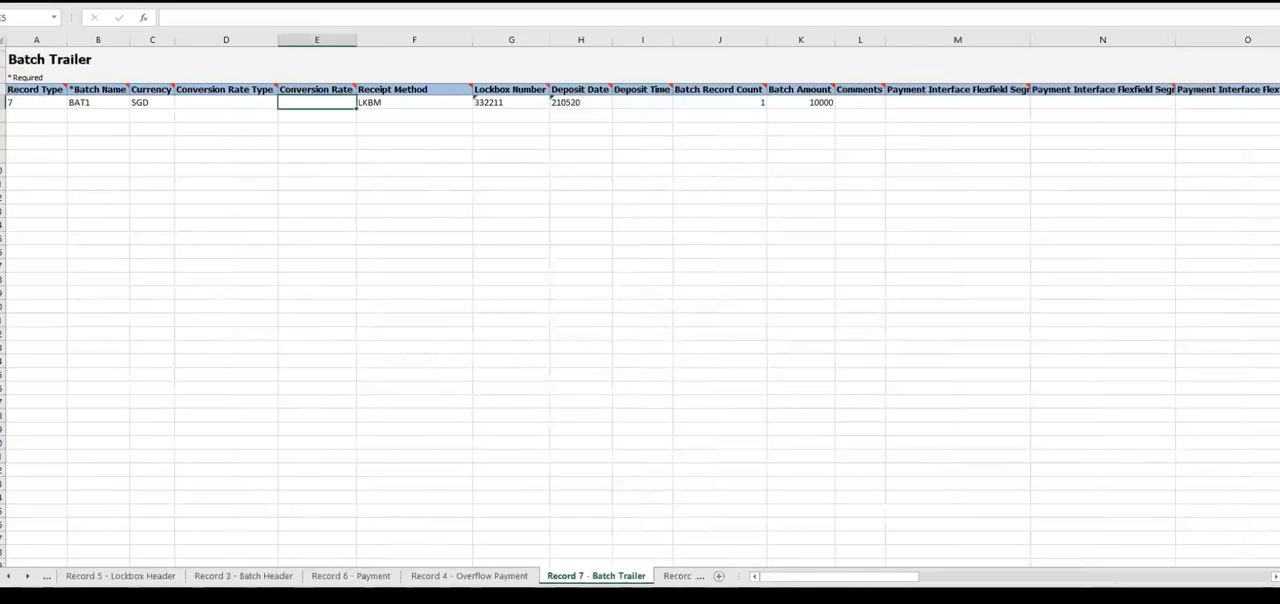
{"action": "key", "text": "ctrl+Page_Down"}
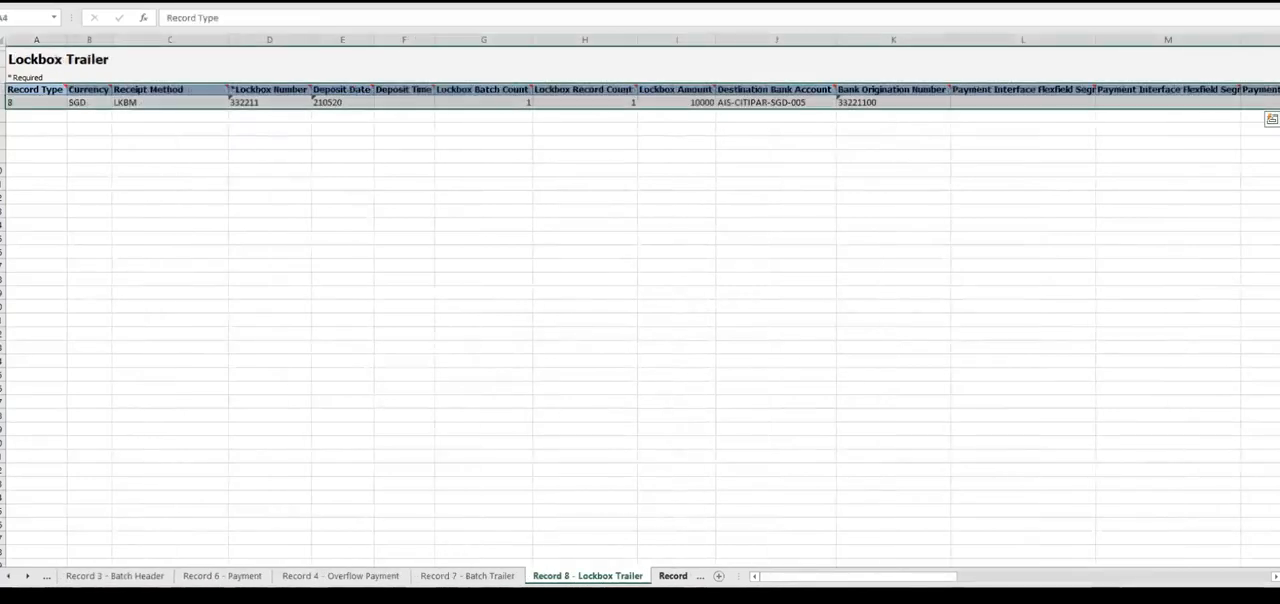
{"action": "key", "text": "alt+Tab"}
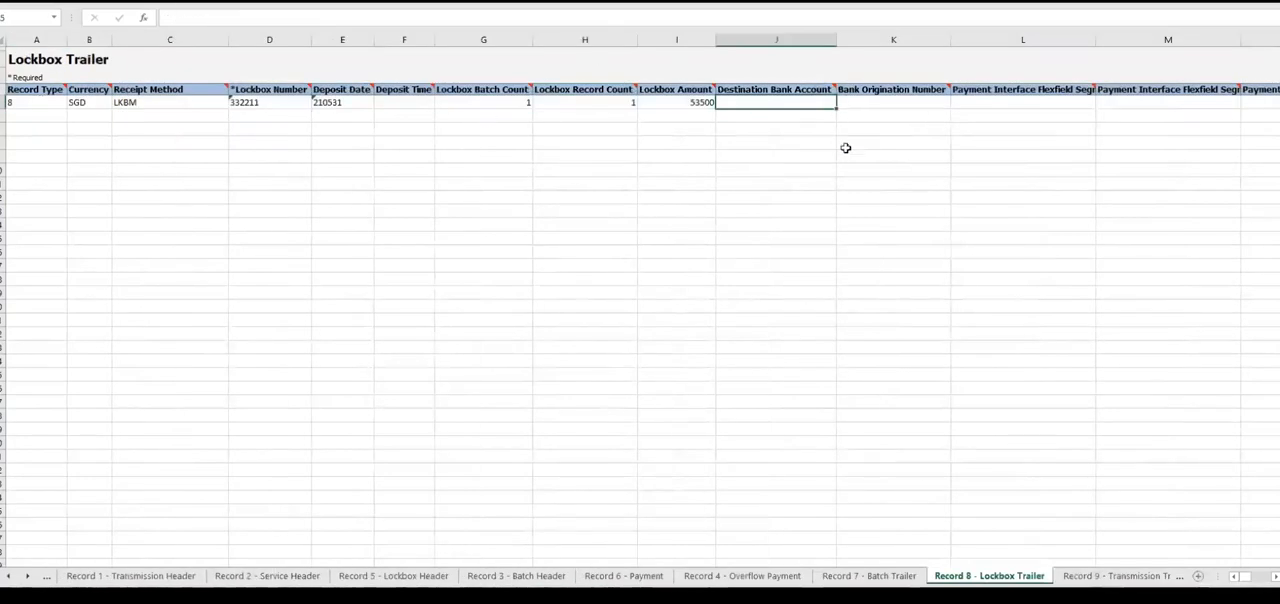
{"action": "key", "text": "alt+Tab"}
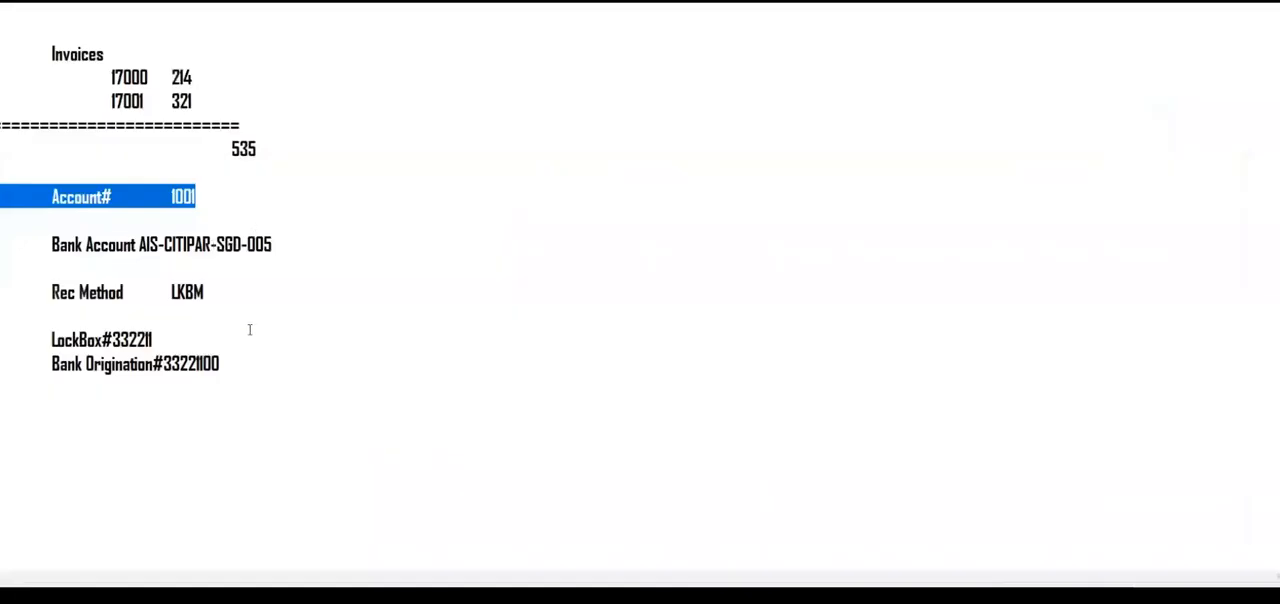
{"action": "left_click_drag", "start_coordinate": [139, 244], "coordinate": [316, 243]}
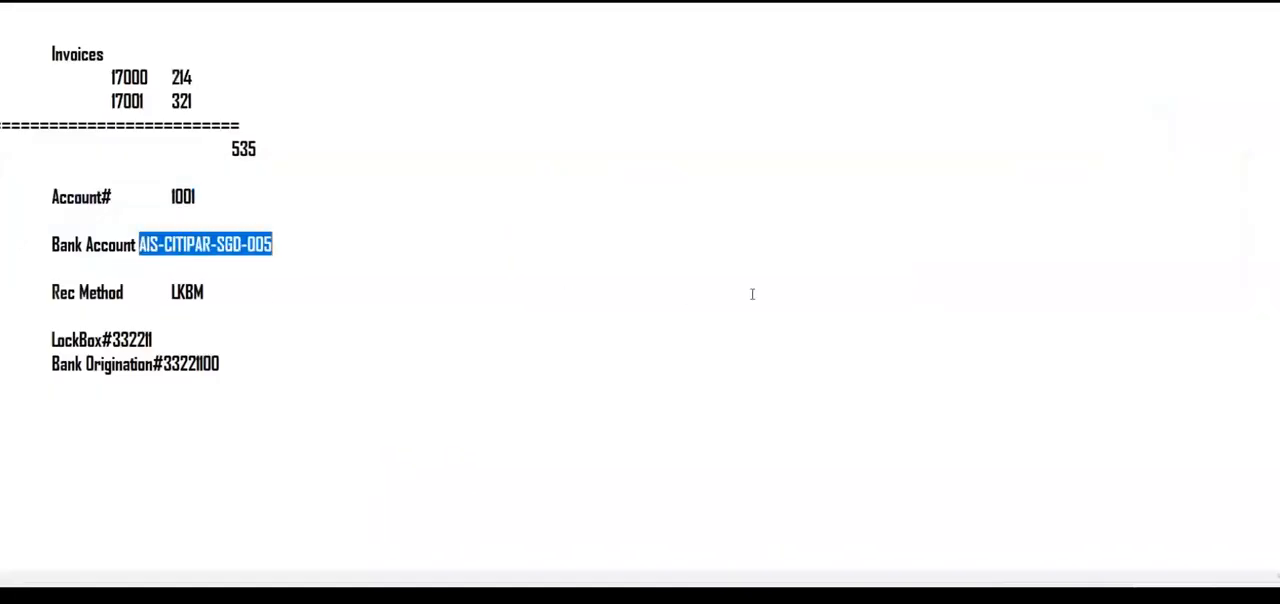
{"action": "key", "text": "alt+Tab"}
{"action": "left_click", "coordinate": [290, 16]}
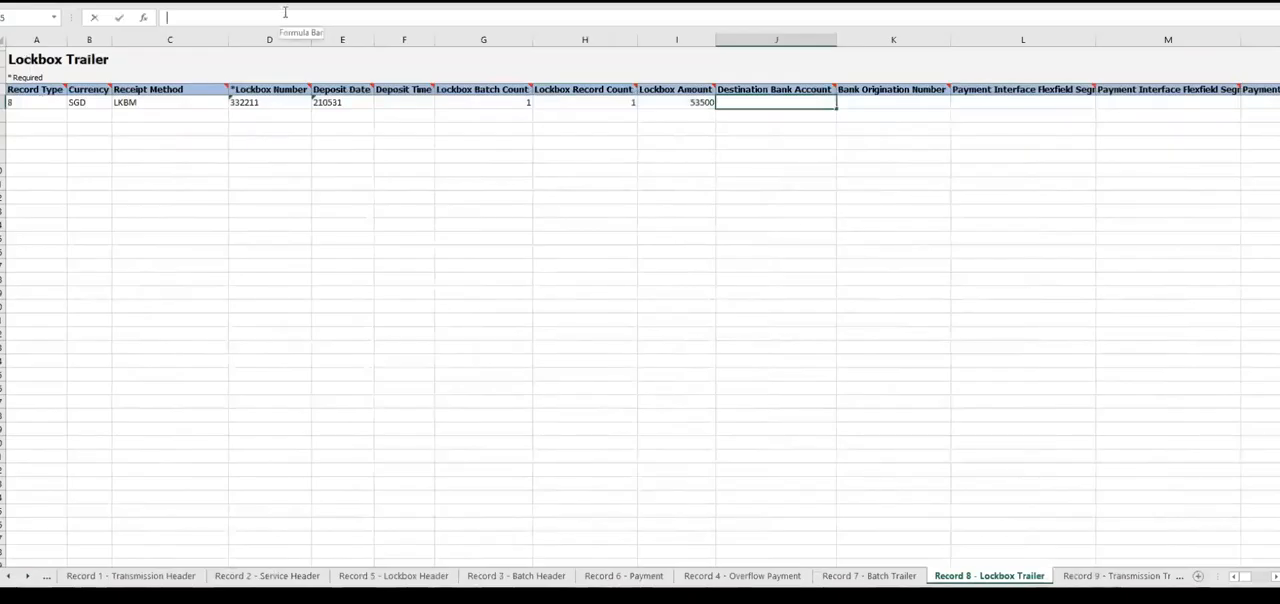
{"action": "type", "text": "AIS-CITIPAR-SGD-005"}
Step: Set the Lockbox Trailer's bank origination number to 33221100, leaving the flexfield segments blank
{"action": "left_click", "coordinate": [903, 101]}
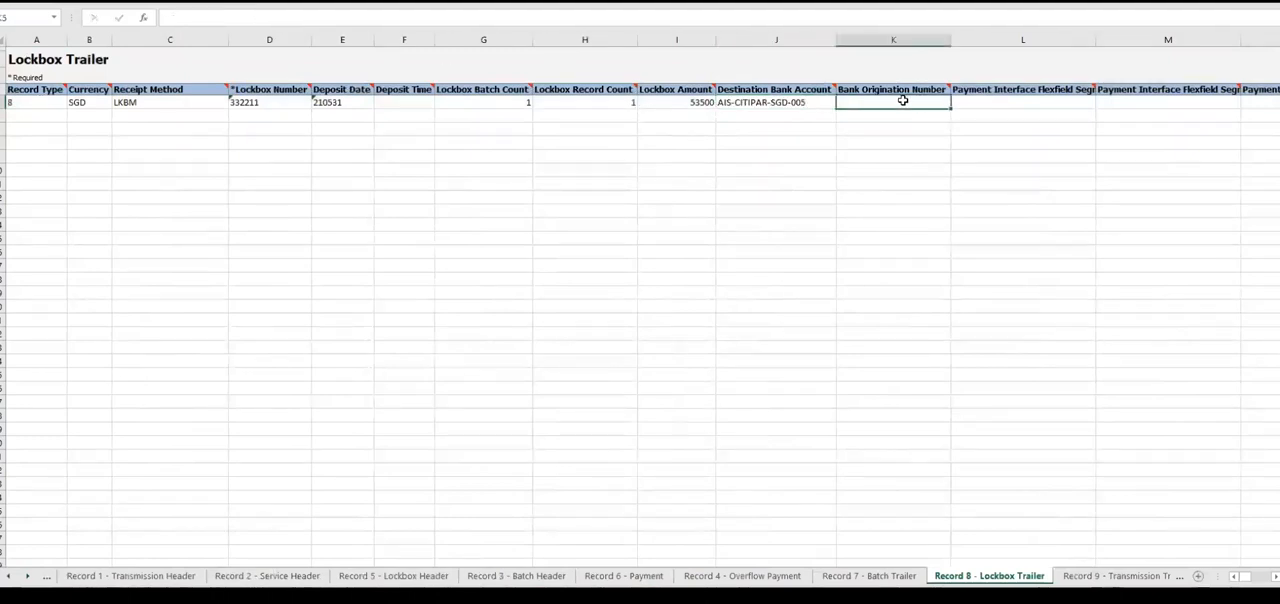
{"action": "type", "text": "33221100"}
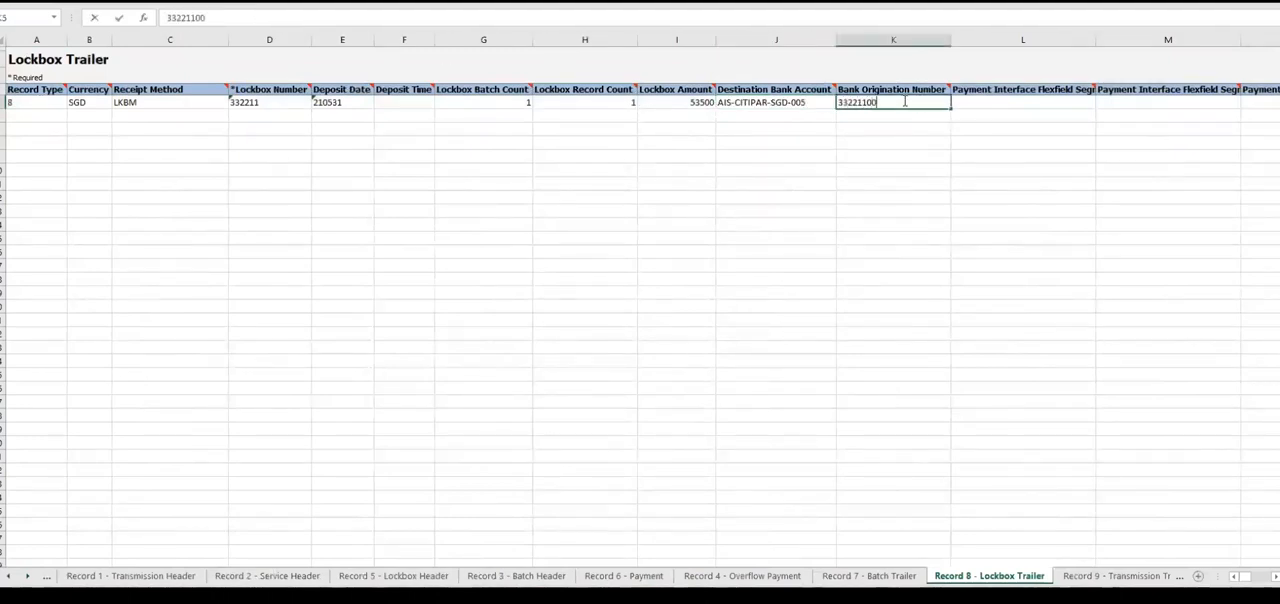
{"action": "key", "text": "Tab"}
{"action": "key", "text": "Tab"}
{"action": "key", "text": "Tab"}
{"action": "key", "text": "Tab"}
{"action": "key", "text": "Tab"}
{"action": "key", "text": "Tab"}
{"action": "key", "text": "Tab"}
{"action": "key", "text": "Tab"}
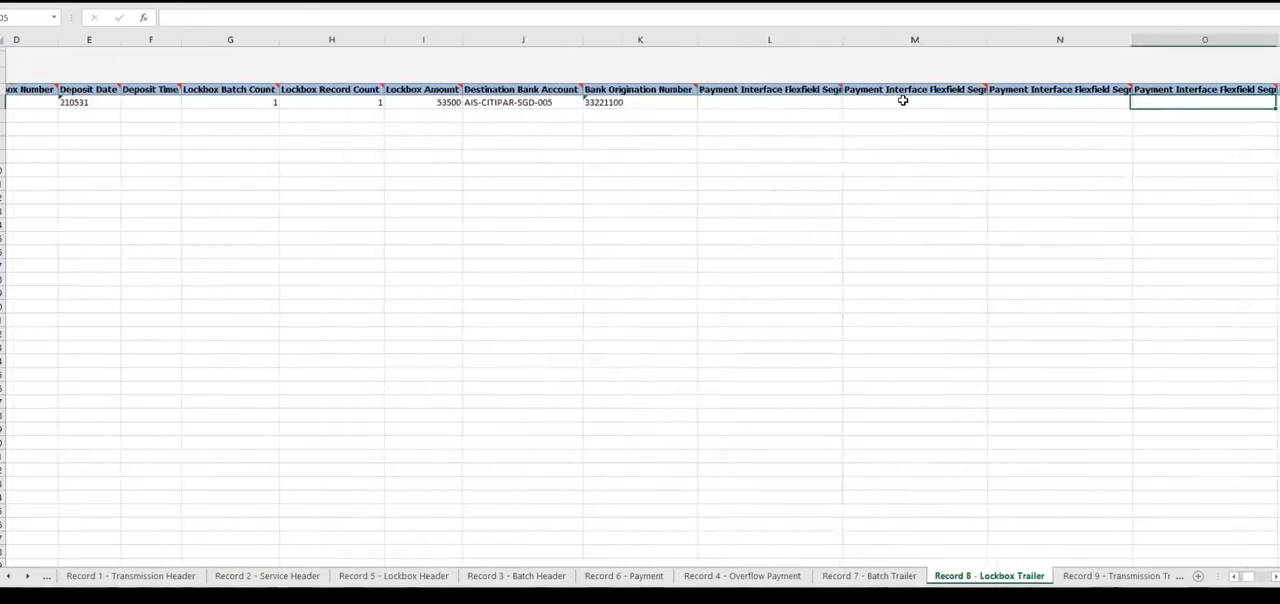
Step: Examine the completed Lockbox Trailer and Transmission Trailer rows in the reference workbook
{"action": "key", "text": "alt+Tab"}
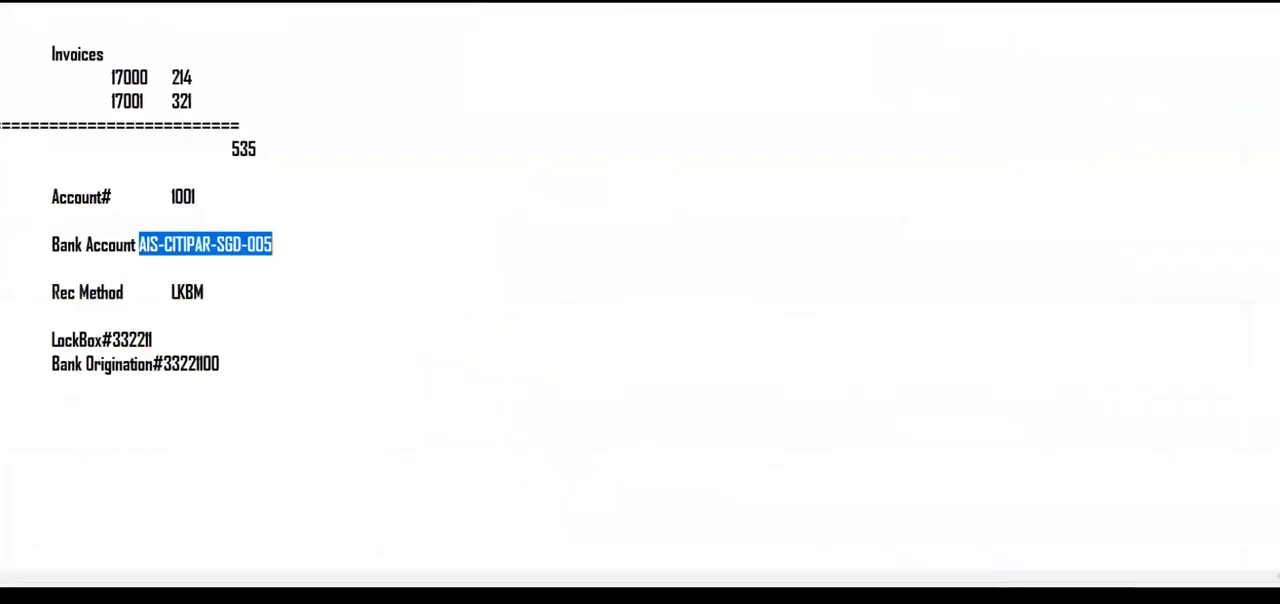
{"action": "key", "text": "alt+Tab"}
{"action": "key", "text": "alt+Tab"}
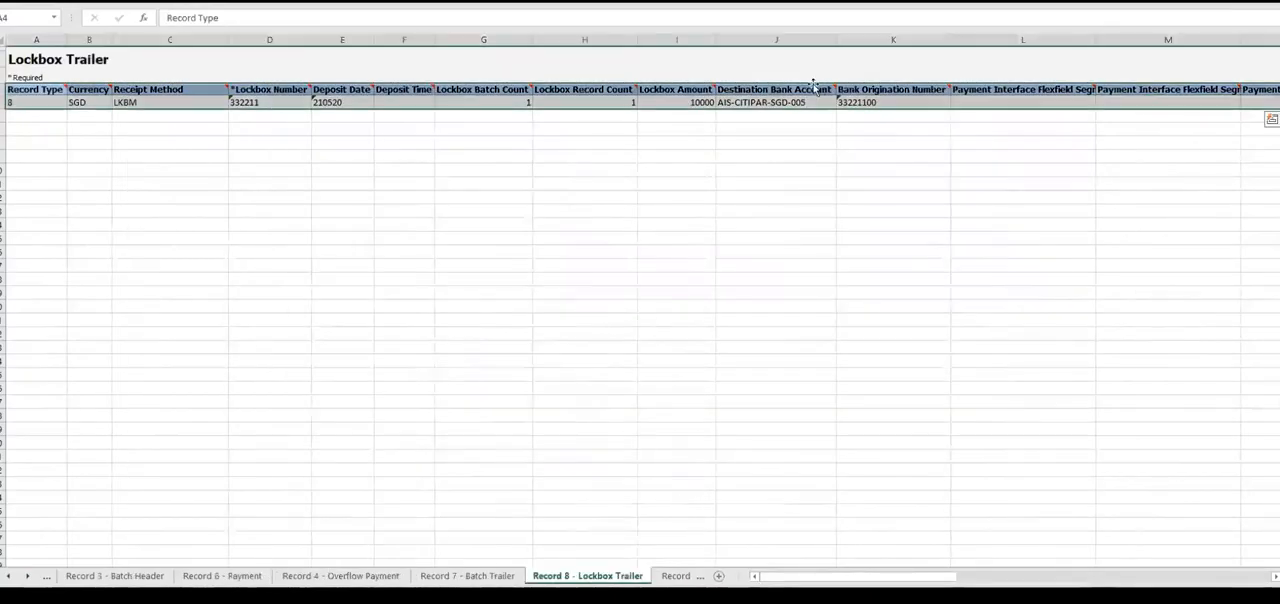
{"action": "key", "text": "Tab"}
{"action": "key", "text": "Tab"}
{"action": "key", "text": "Tab"}
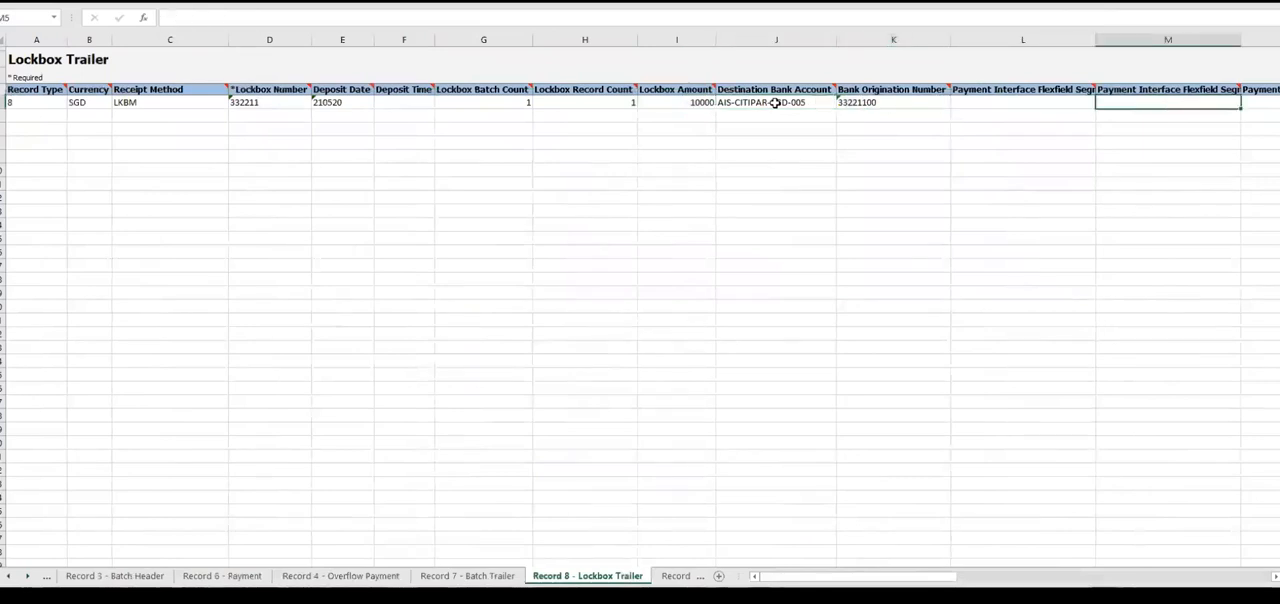
{"action": "left_click", "coordinate": [668, 576]}
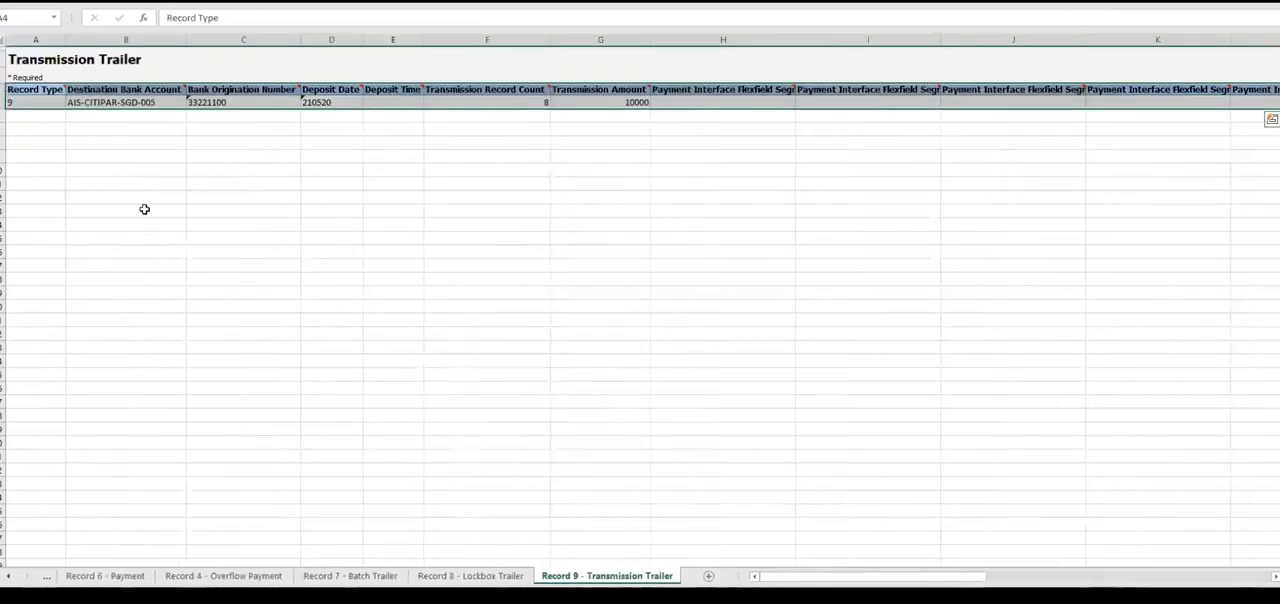
{"action": "left_click", "coordinate": [103, 104]}
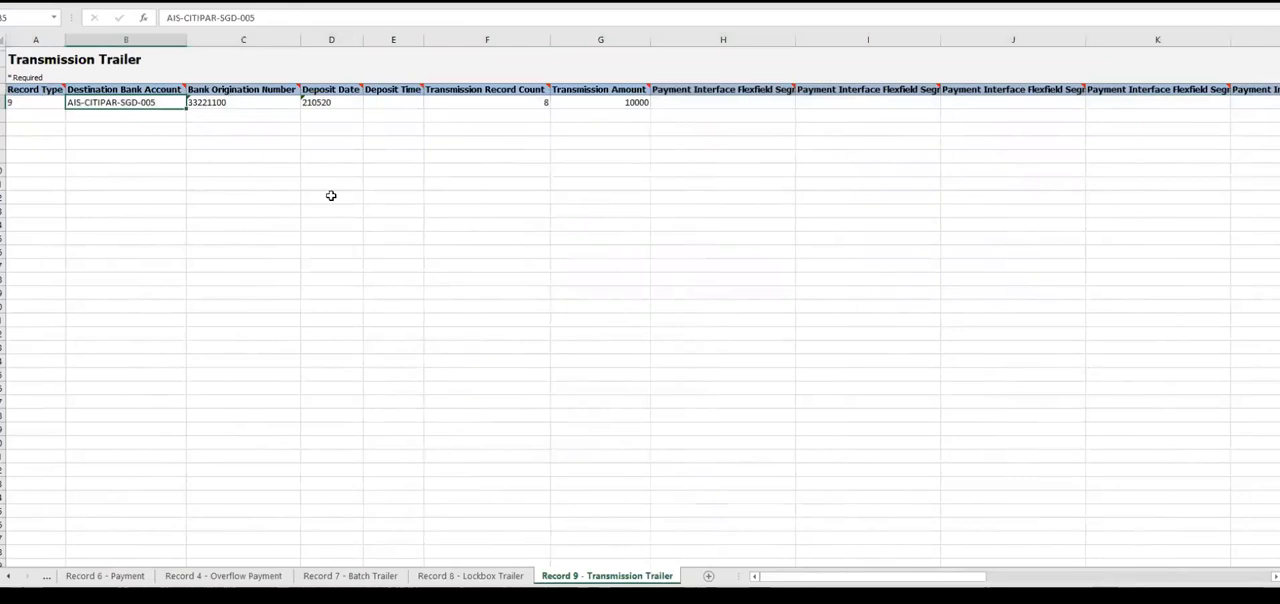
Step: Return to the import workbook and fill the Transmission Trailer's destination bank account with the bank account from the details notes
{"action": "key", "text": "alt+Tab"}
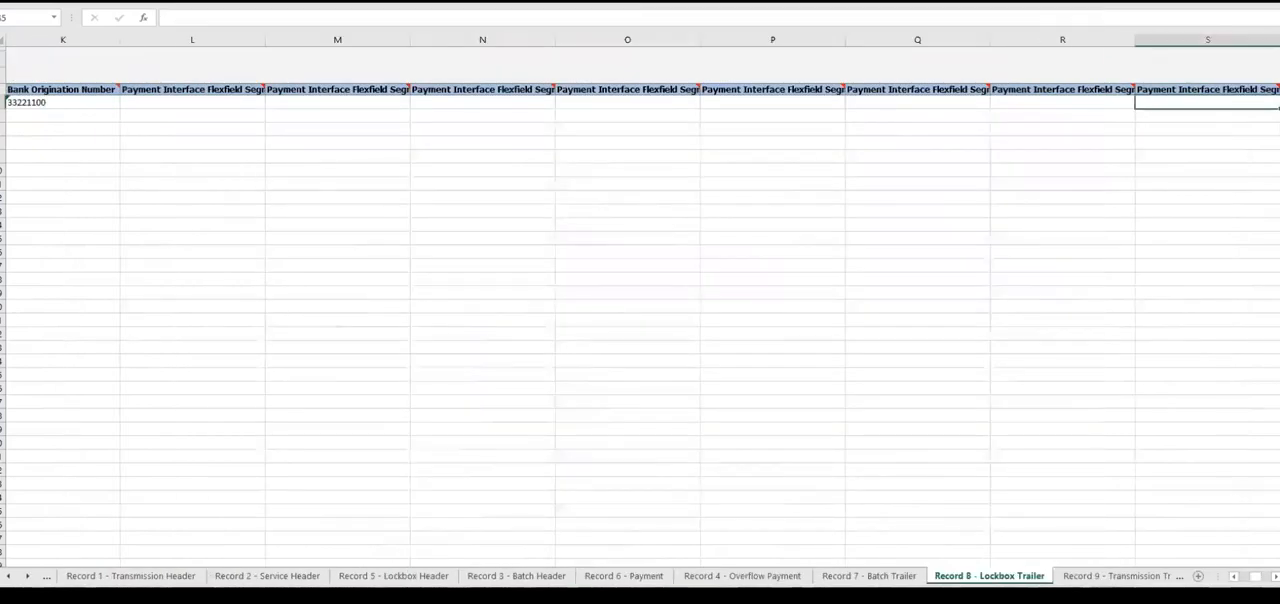
{"action": "left_click", "coordinate": [1115, 576]}
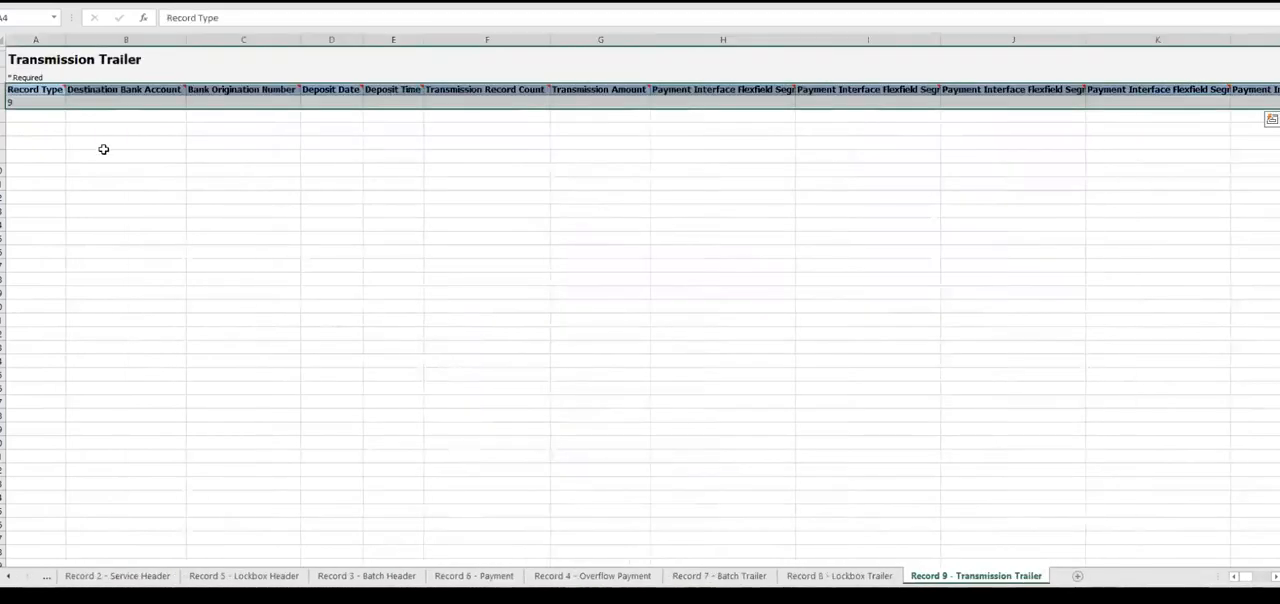
{"action": "left_click", "coordinate": [45, 103]}
{"action": "key", "text": "Tab"}
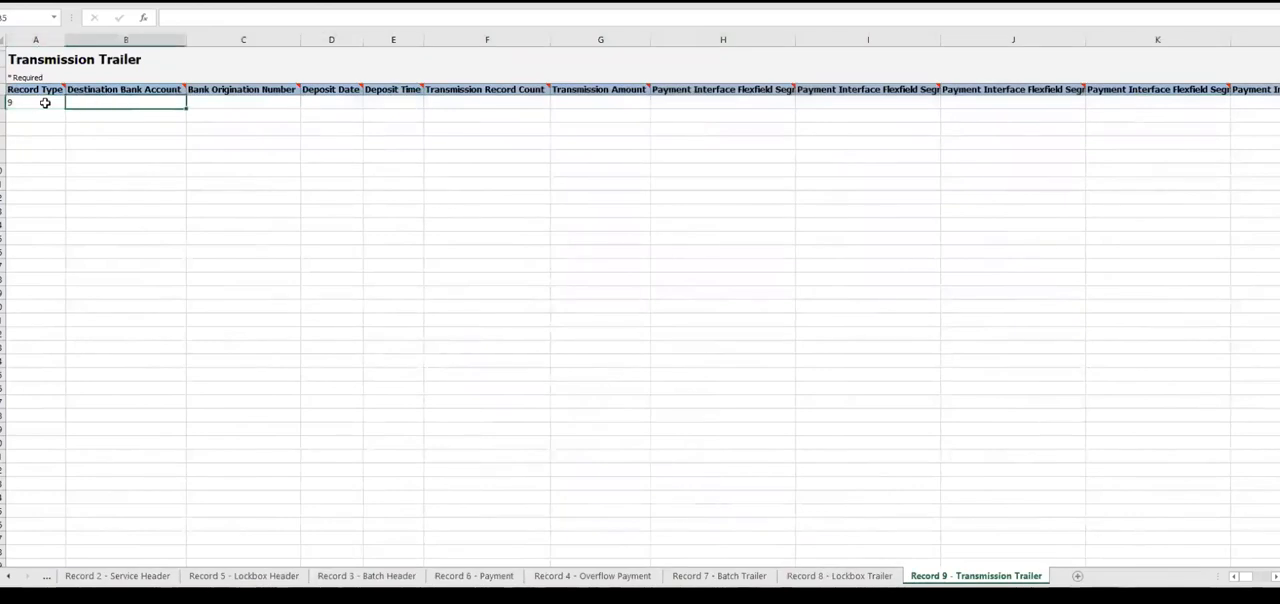
{"action": "key", "text": "alt+Tab"}
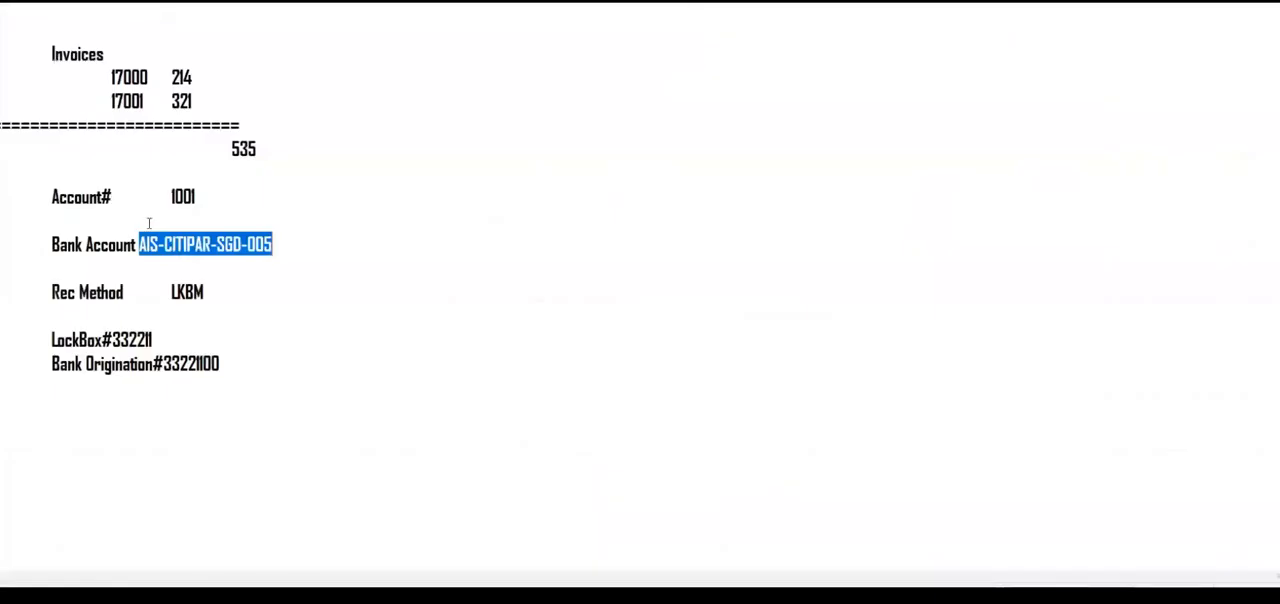
{"action": "key", "text": "alt+Tab"}
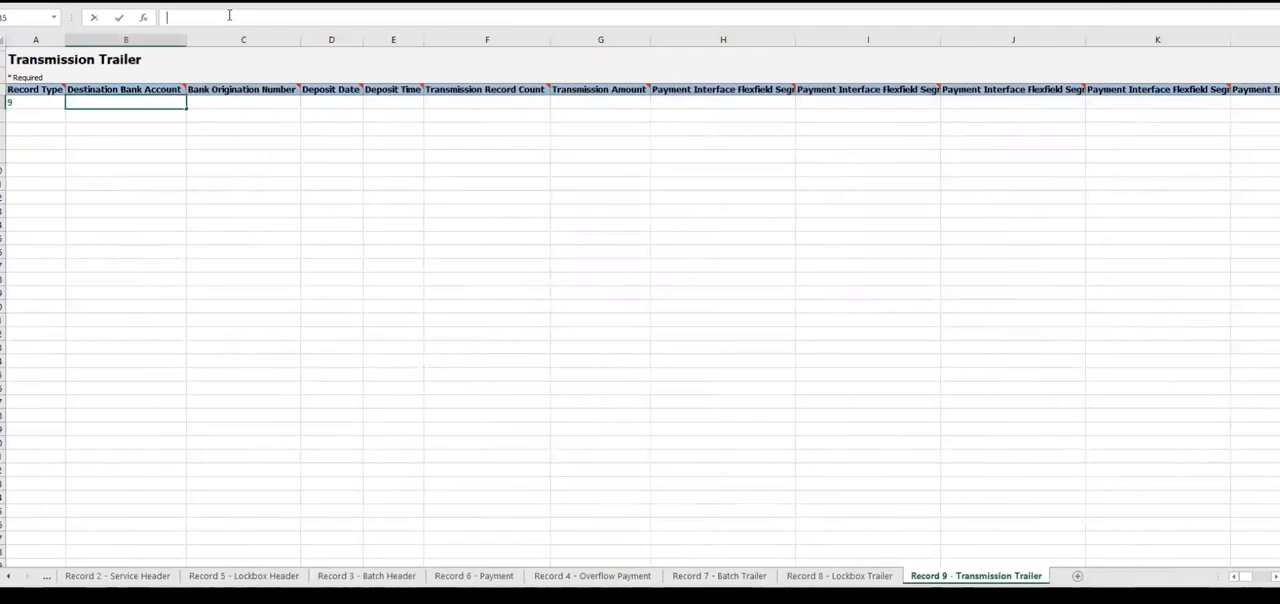
{"action": "type", "text": "AIS-CITIPAR-SGD-005"}
Step: Set the Transmission Trailer's bank origination number to 33221100 and deposit date to 210531
{"action": "left_click", "coordinate": [260, 103]}
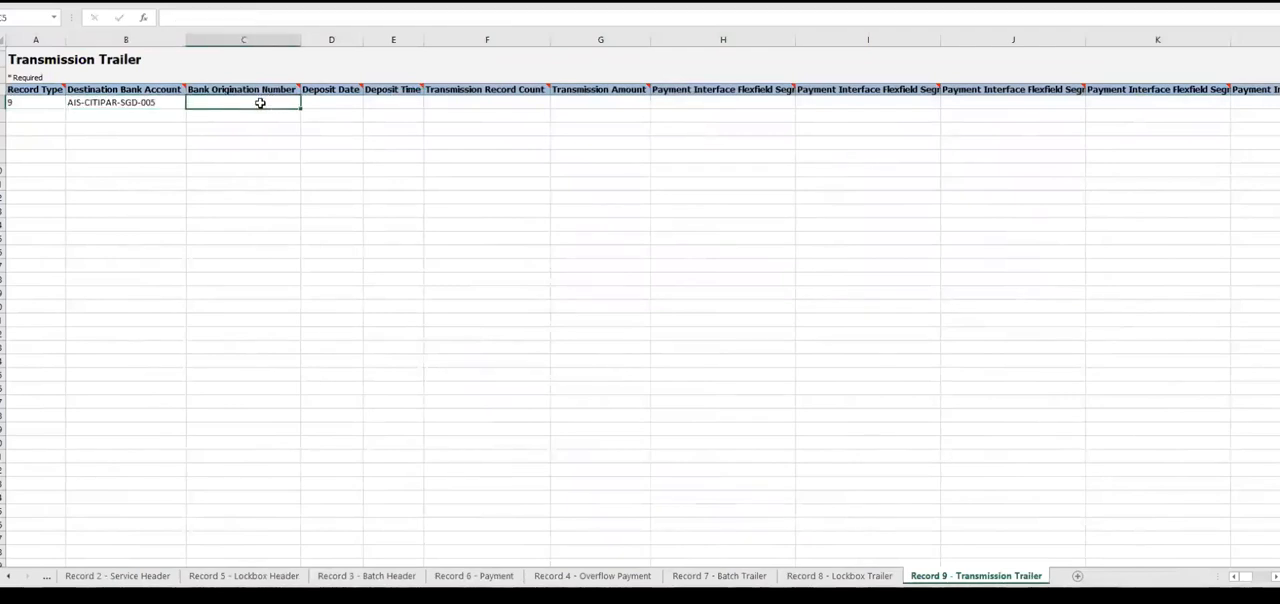
{"action": "type", "text": "33221100"}
{"action": "key", "text": "Tab"}
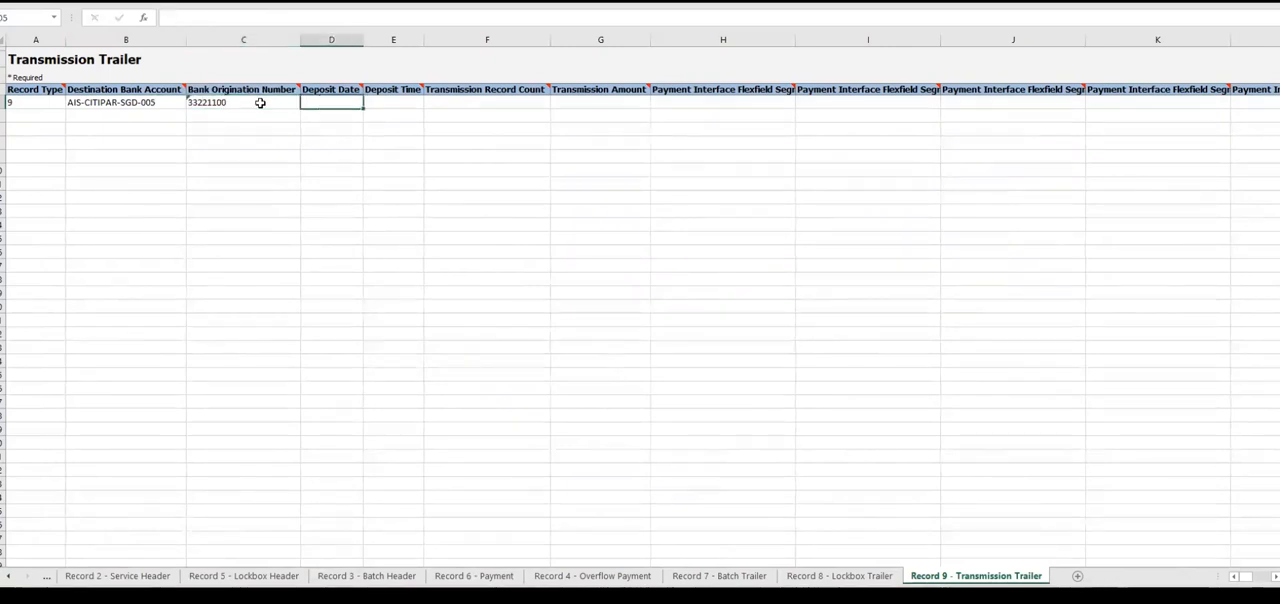
{"action": "type", "text": "31"}
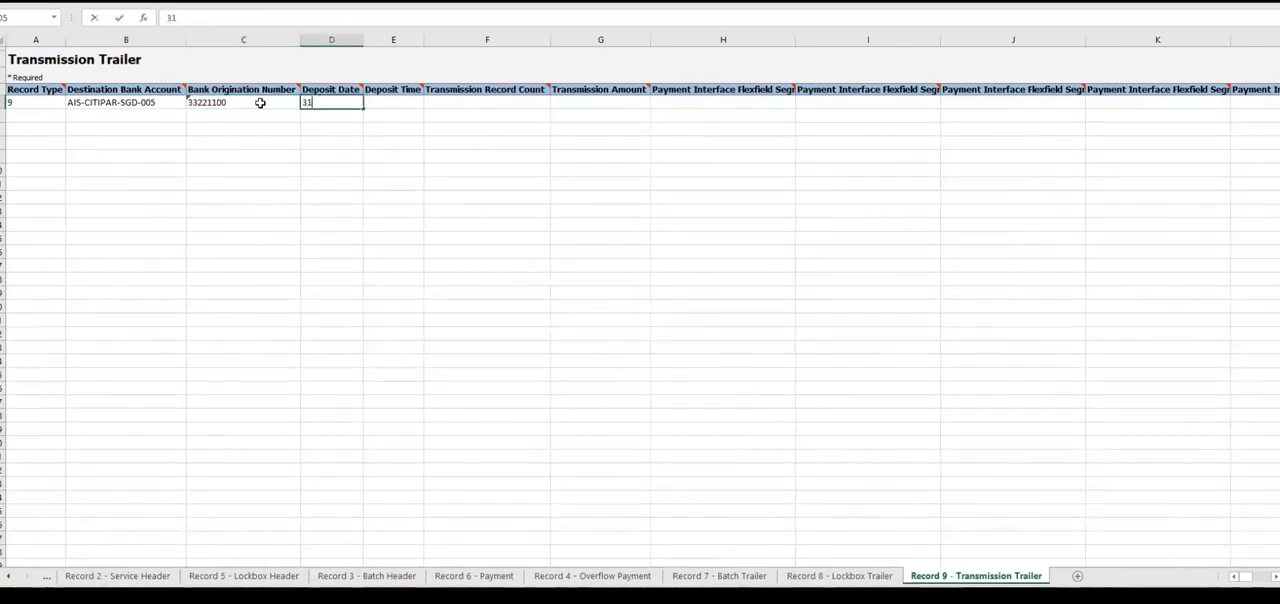
{"action": "type", "text": "2105"}
Step: Set the Transmission Trailer's record count to 8 and transmission amount to 53500, leaving the deposit time blank
{"action": "key", "text": "Tab"}
{"action": "key", "text": "Tab"}
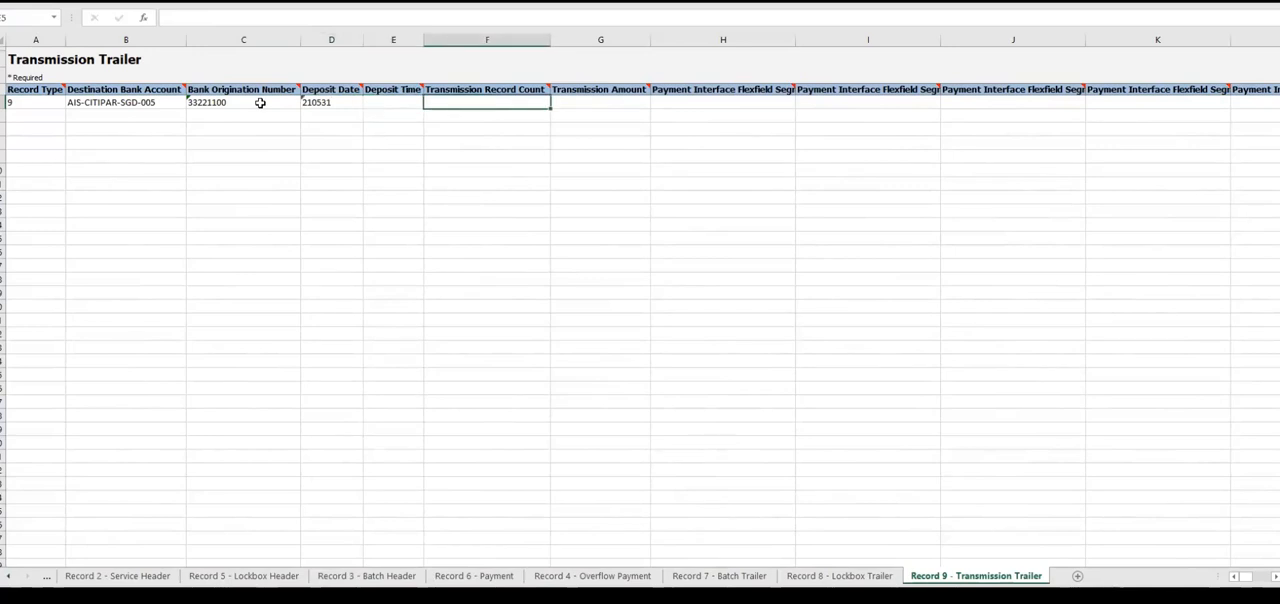
{"action": "type", "text": "8"}
{"action": "key", "text": "Tab"}
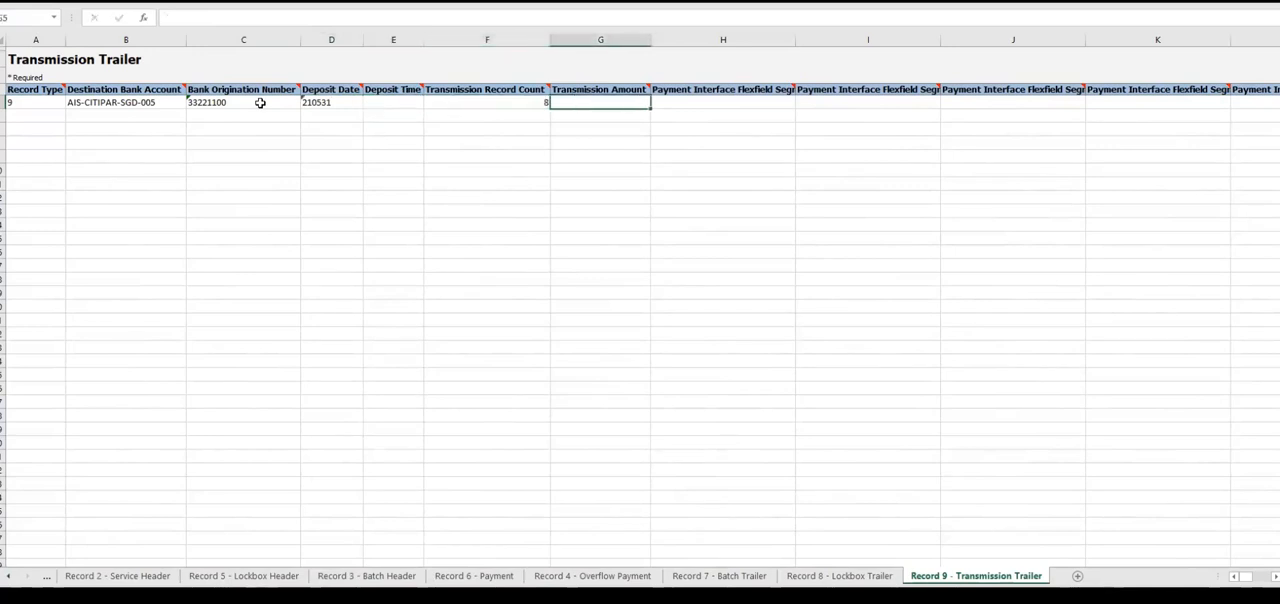
{"action": "type", "text": "535"}
{"action": "key", "text": "Tab"}
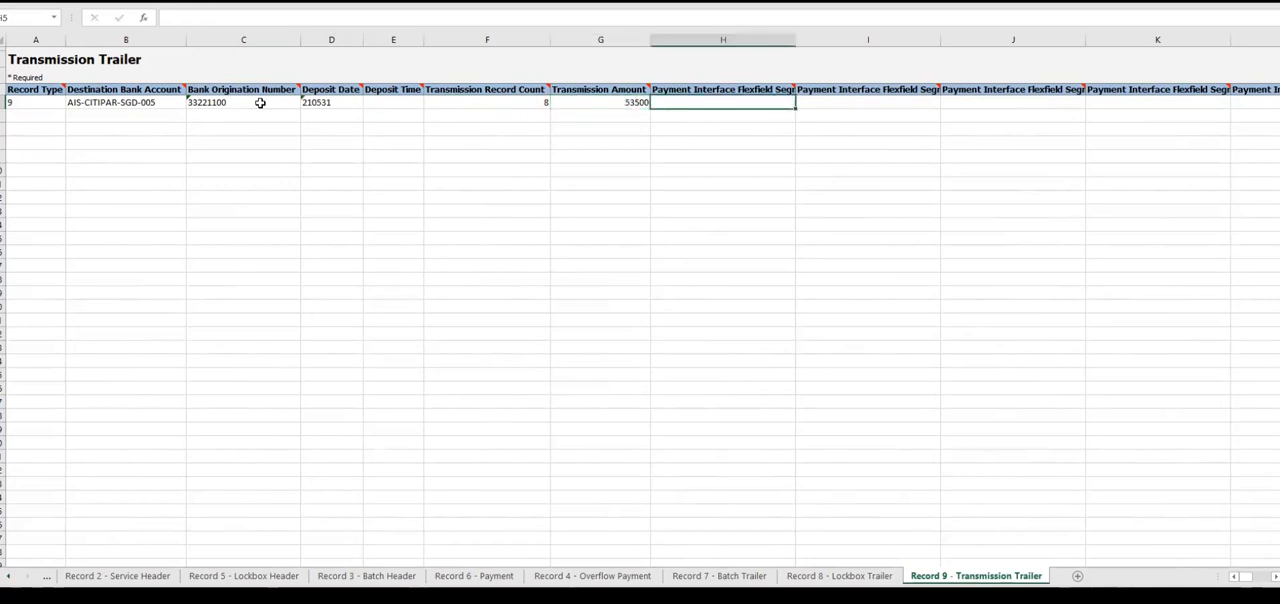
Step: Review the completed Transmission Trailer row and go back to the Lockbox Trailer sheet
{"action": "key", "text": "Left"}
{"action": "key", "text": "Left"}
{"action": "key", "text": "Left"}
{"action": "key", "text": "Left"}
{"action": "key", "text": "Left"}
{"action": "key", "text": "Left"}
{"action": "key", "text": "Left"}
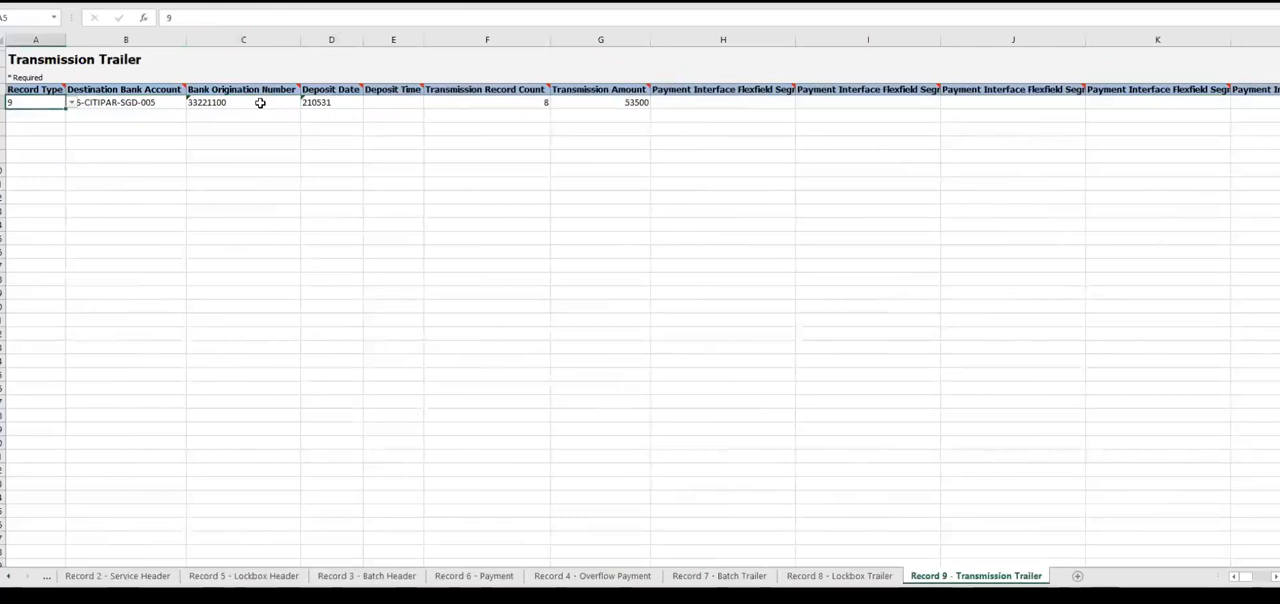
{"action": "left_click", "coordinate": [835, 576]}
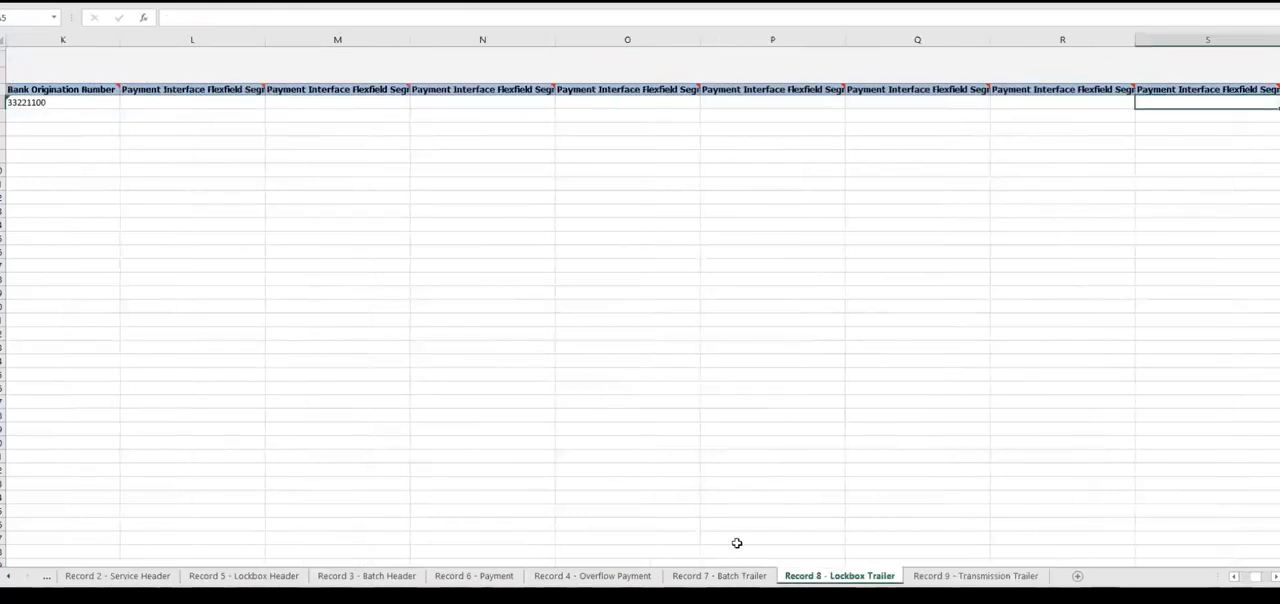
Step: Review the filled rows on the record sheets, going back from the Lockbox Trailer to the Transmission Header
{"action": "key", "text": "Home"}
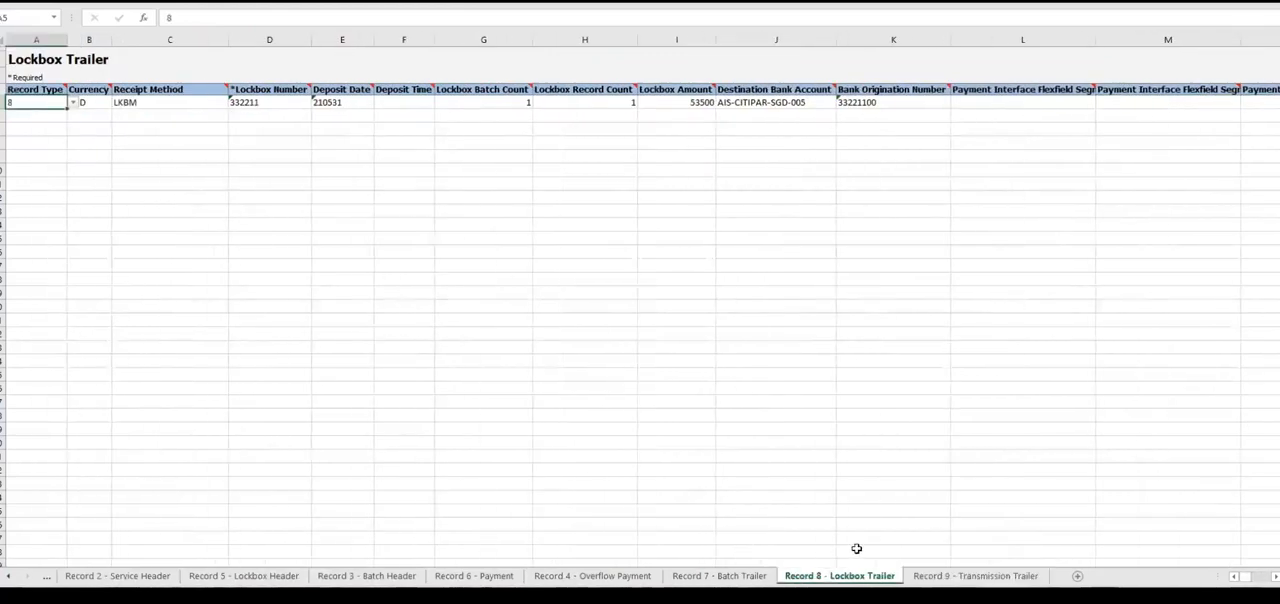
{"action": "left_click", "coordinate": [131, 103]}
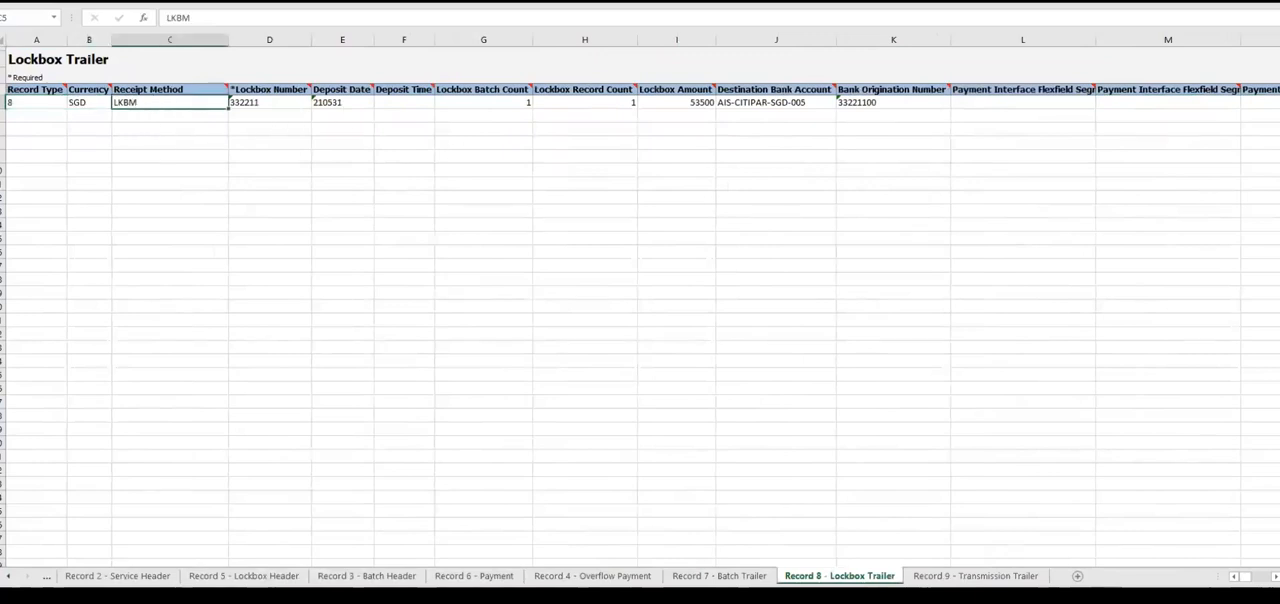
{"action": "left_click", "coordinate": [719, 576]}
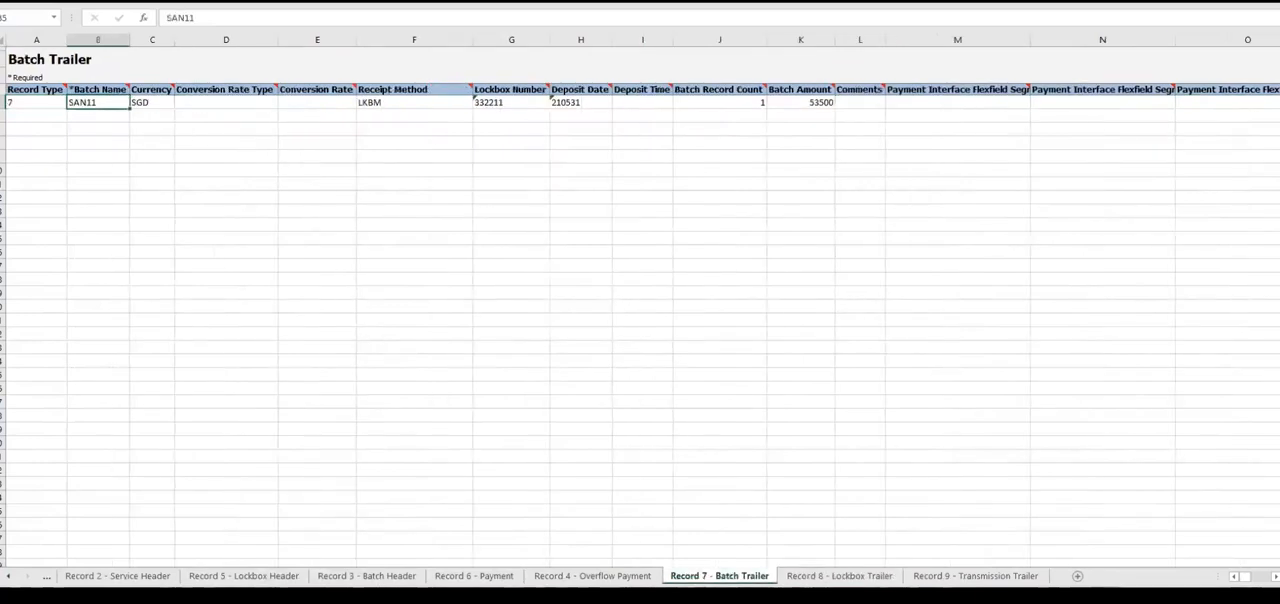
{"action": "left_click", "coordinate": [592, 576]}
{"action": "left_click", "coordinate": [474, 576]}
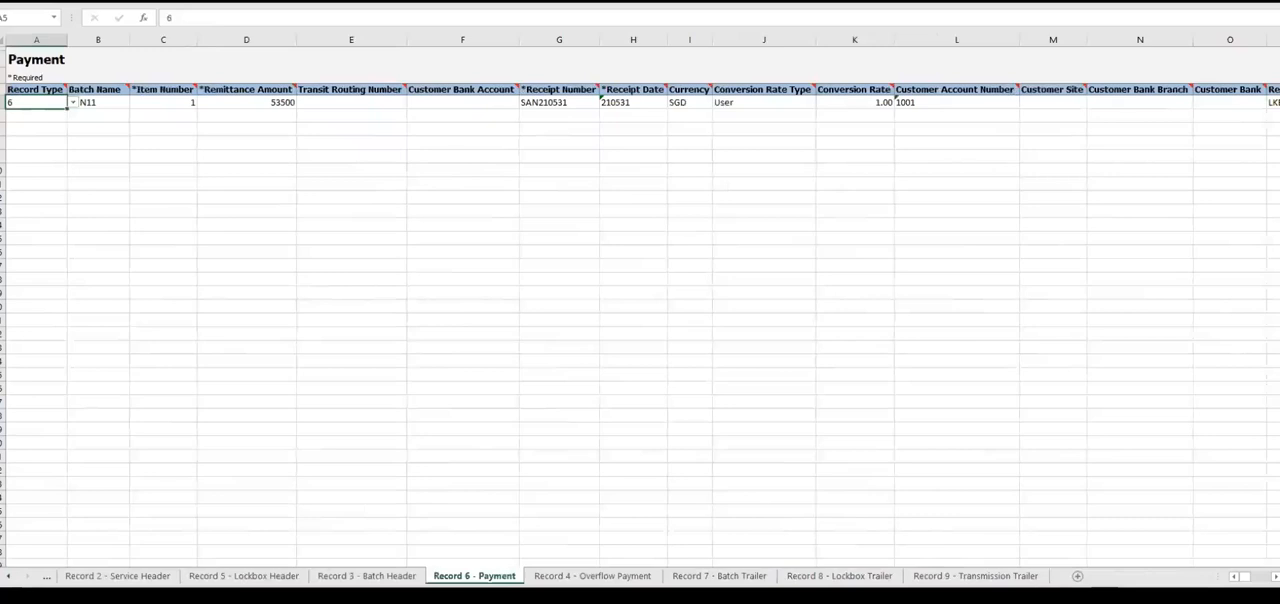
{"action": "left_click", "coordinate": [367, 576]}
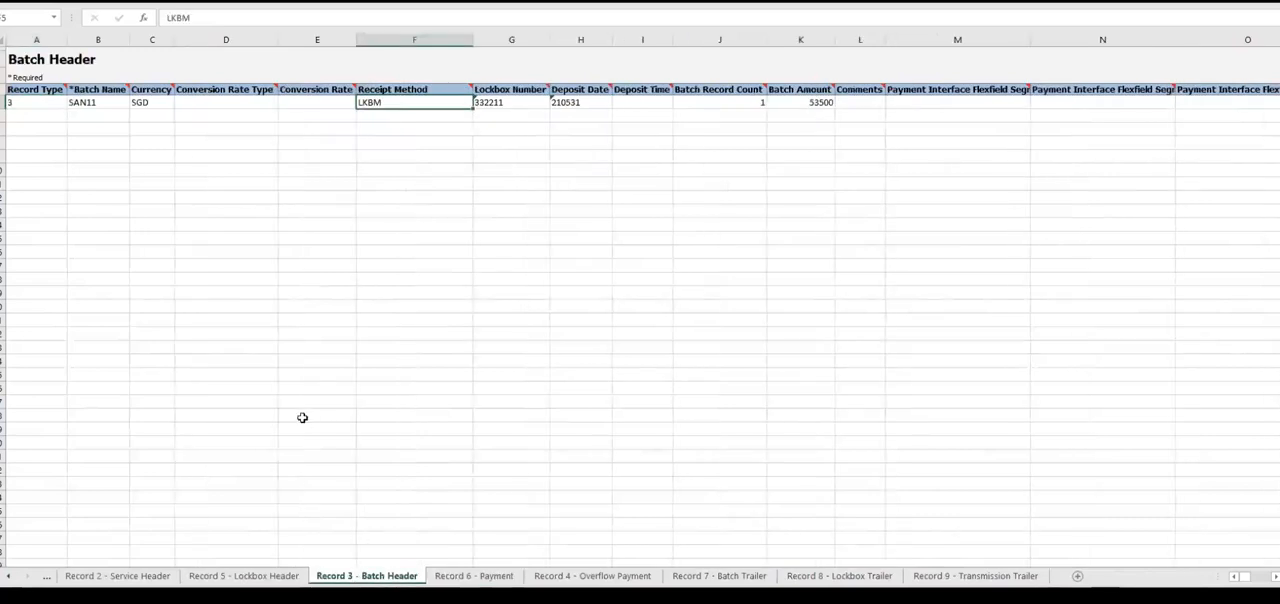
{"action": "left_click", "coordinate": [117, 576]}
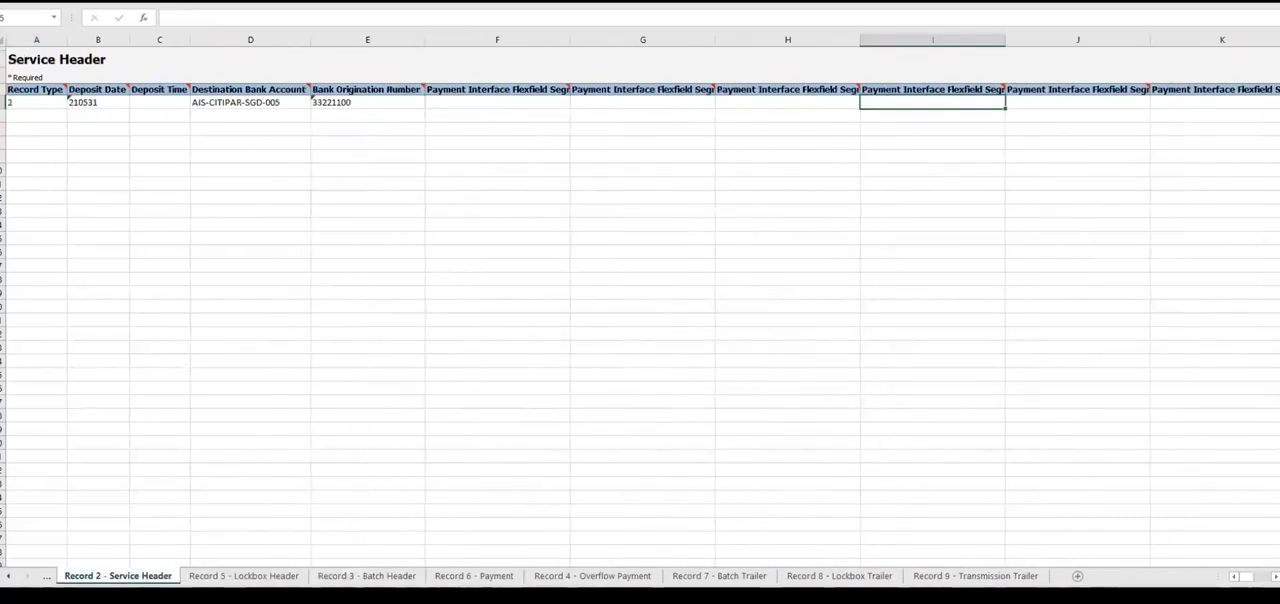
{"action": "key", "text": "ctrl+Page_Up"}
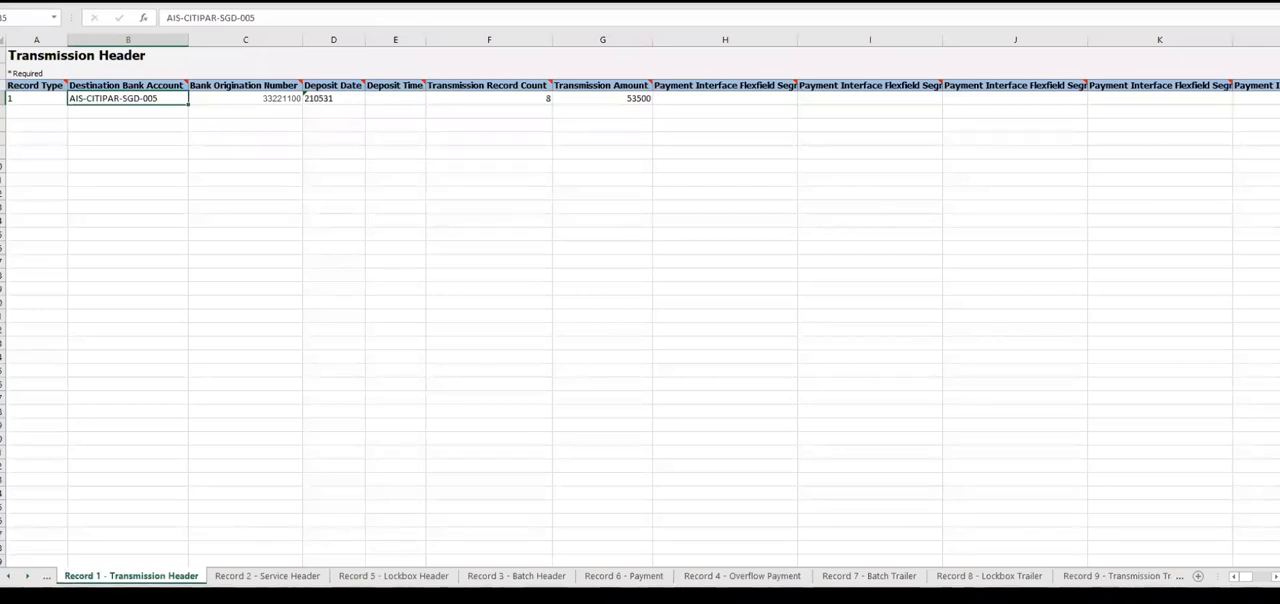
{"action": "left_click", "coordinate": [361, 371]}
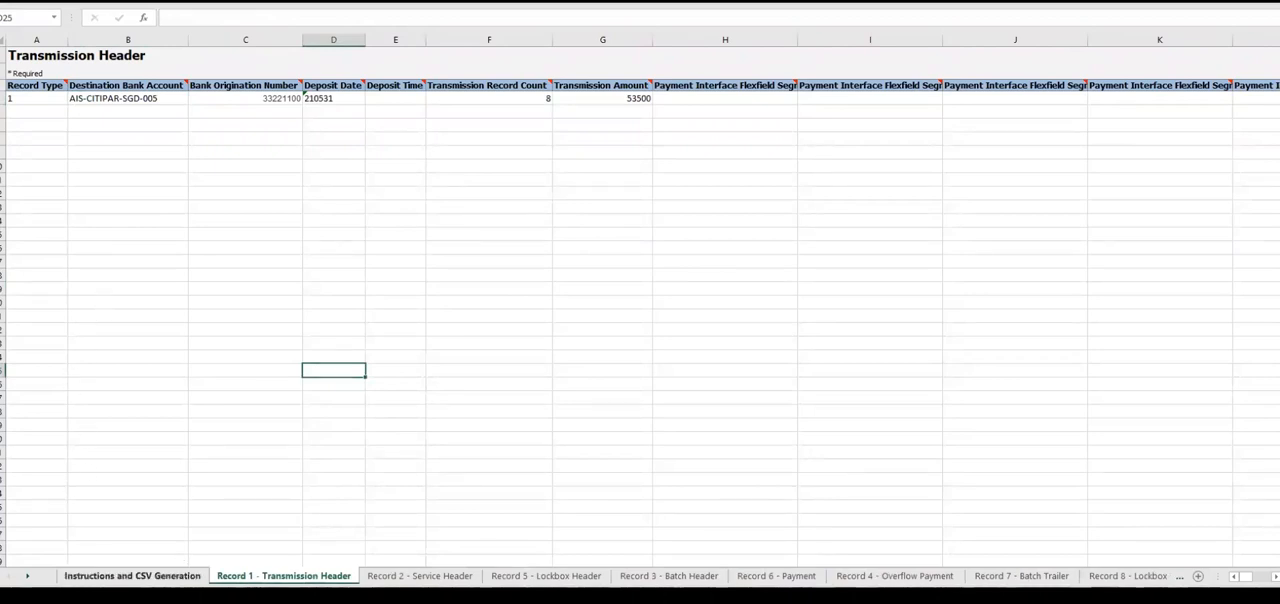
Step: Generate the import file from the instructions sheet, saving ArLockboxImportC.zip in the LKB folder on DATA (D:) and then arlockboximportc.csv
{"action": "left_click", "coordinate": [132, 576]}
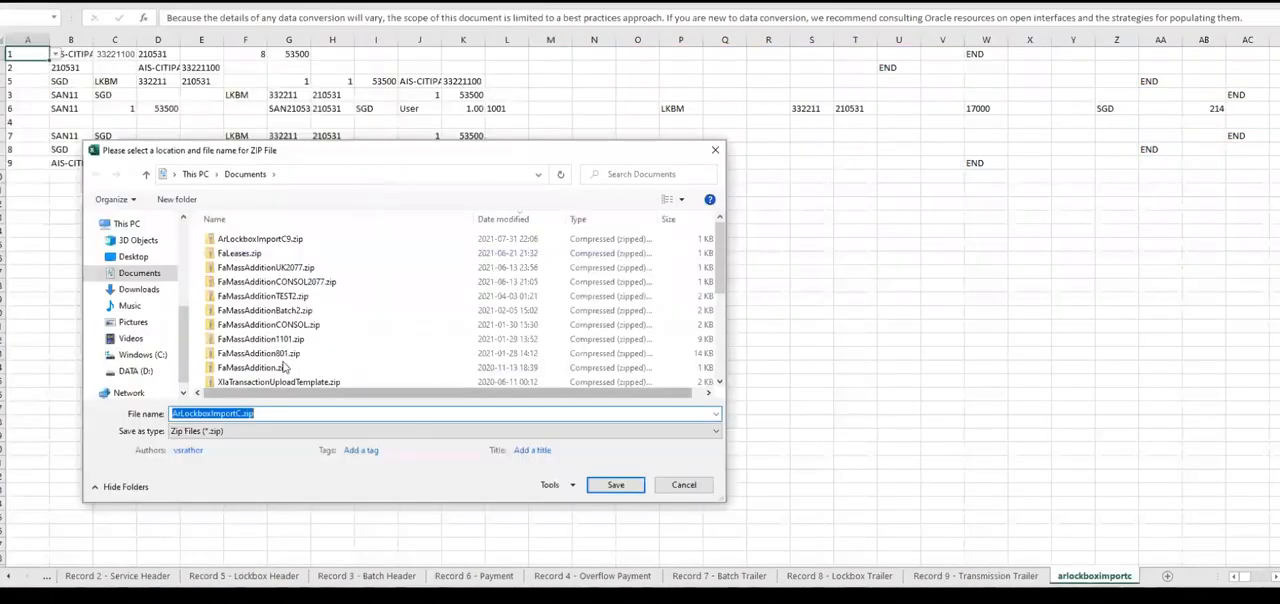
{"action": "left_click", "coordinate": [140, 375]}
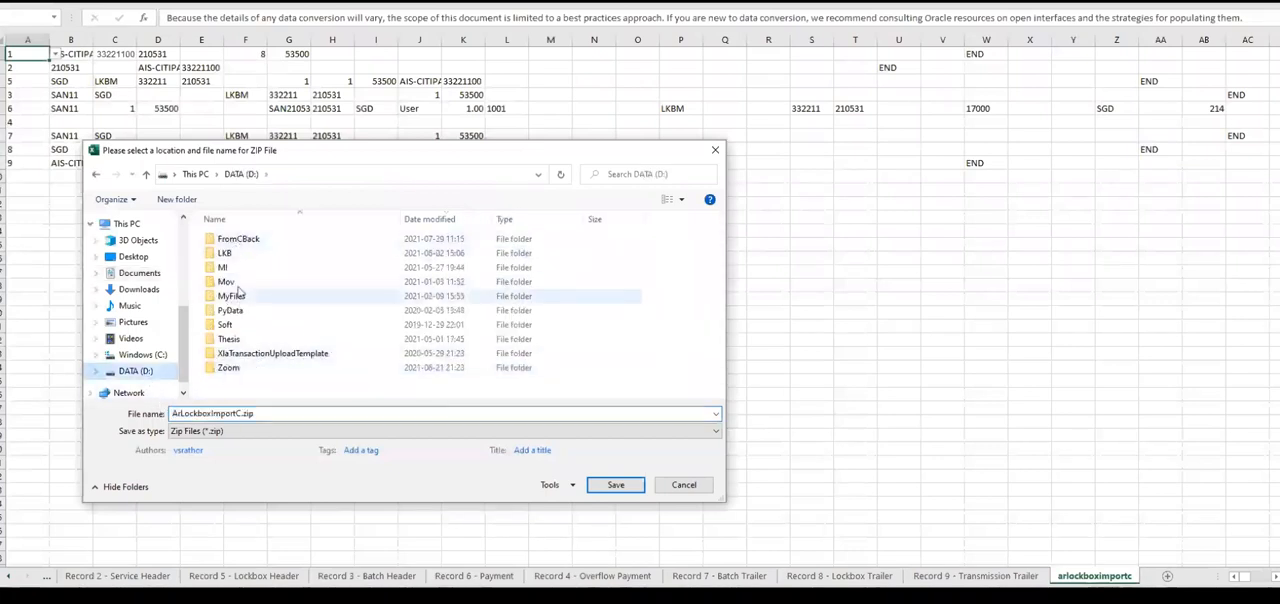
{"action": "double_click", "coordinate": [226, 253]}
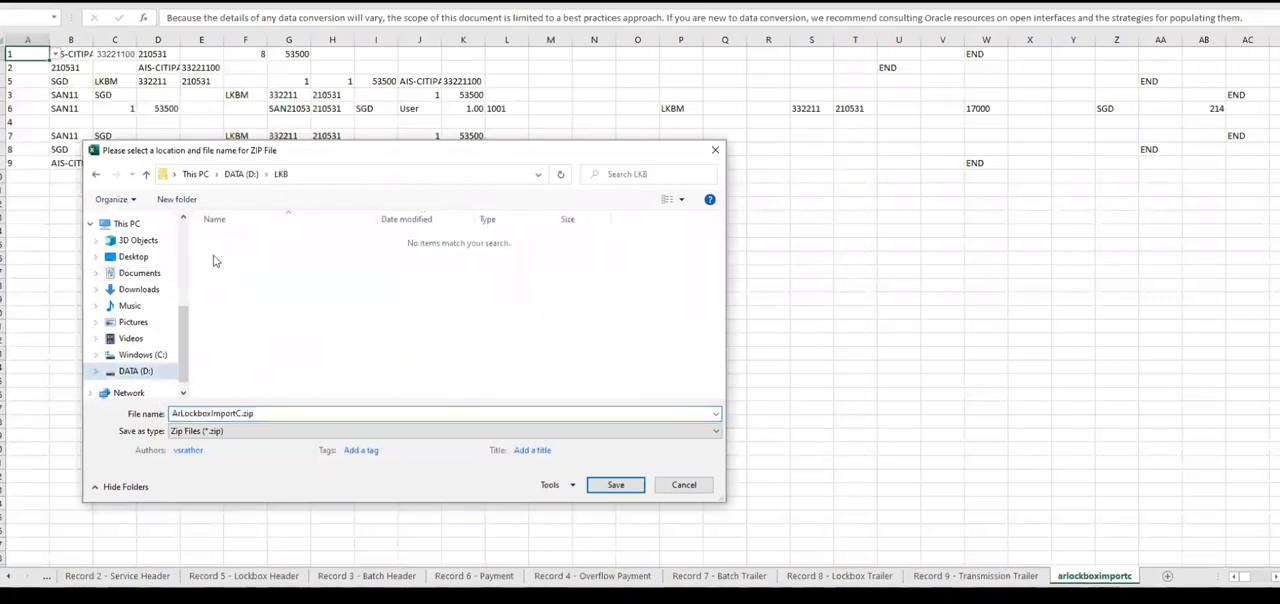
{"action": "left_click", "coordinate": [613, 484]}
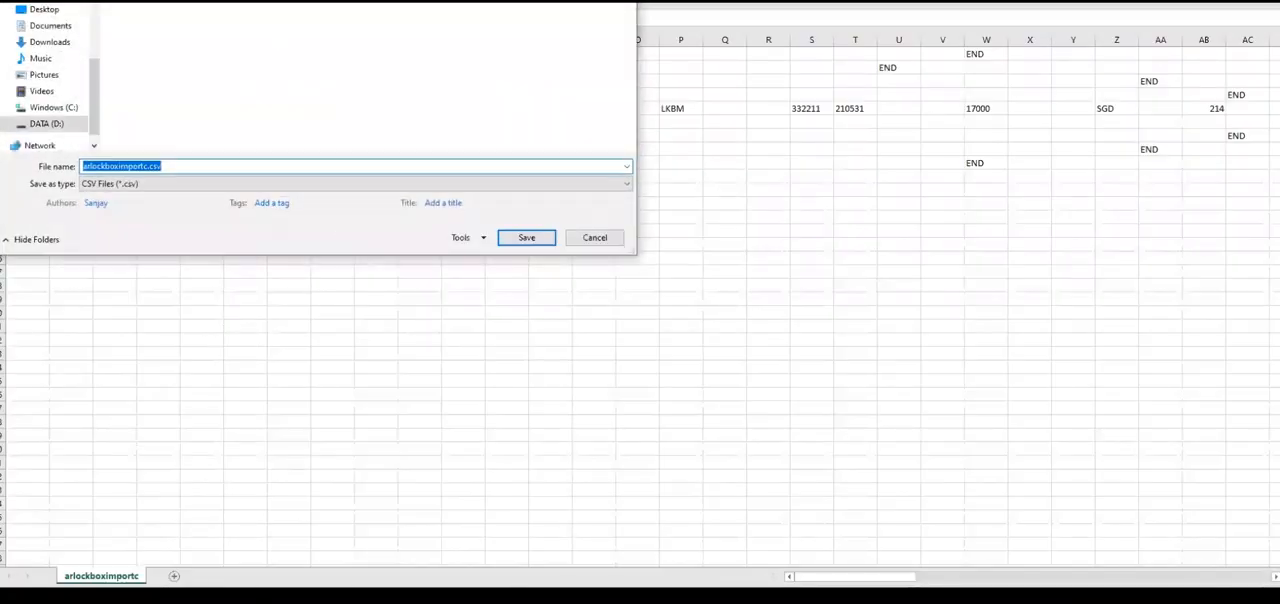
{"action": "left_click", "coordinate": [562, 464]}
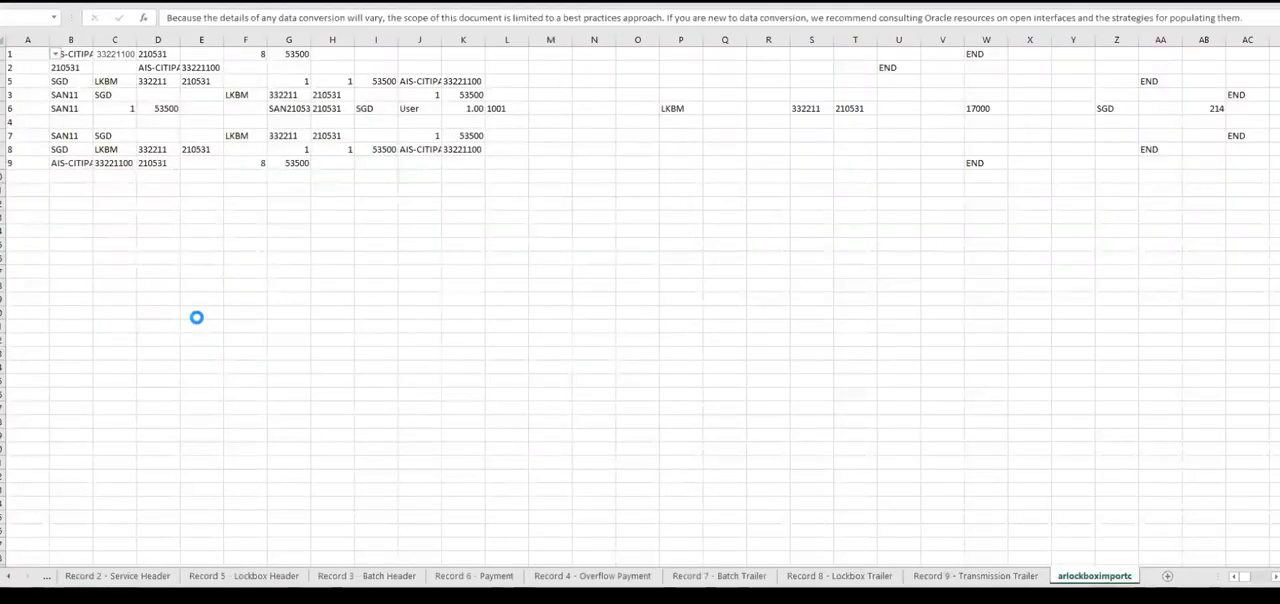
{"action": "left_click", "coordinate": [679, 298]}
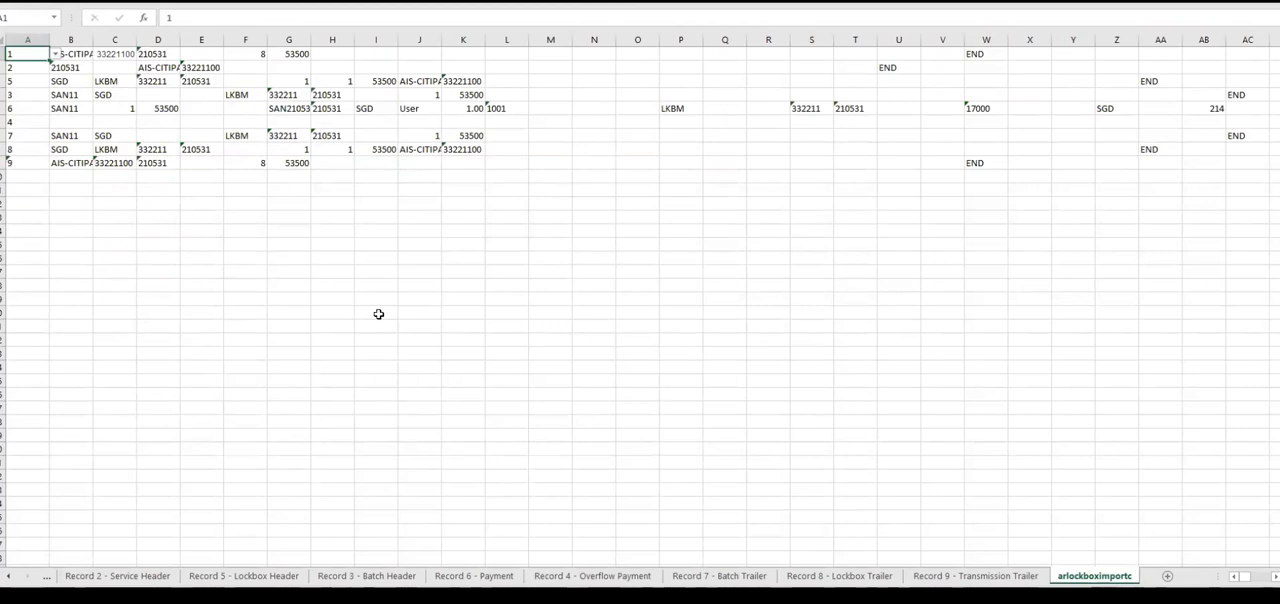
Step: Switch to the Seq.txt notes in Notepad and highlight the Data preparation entry and the Video3 section on running AutoLockbox
{"action": "key", "text": "alt+Tab"}
{"action": "left_click", "coordinate": [368, 390]}
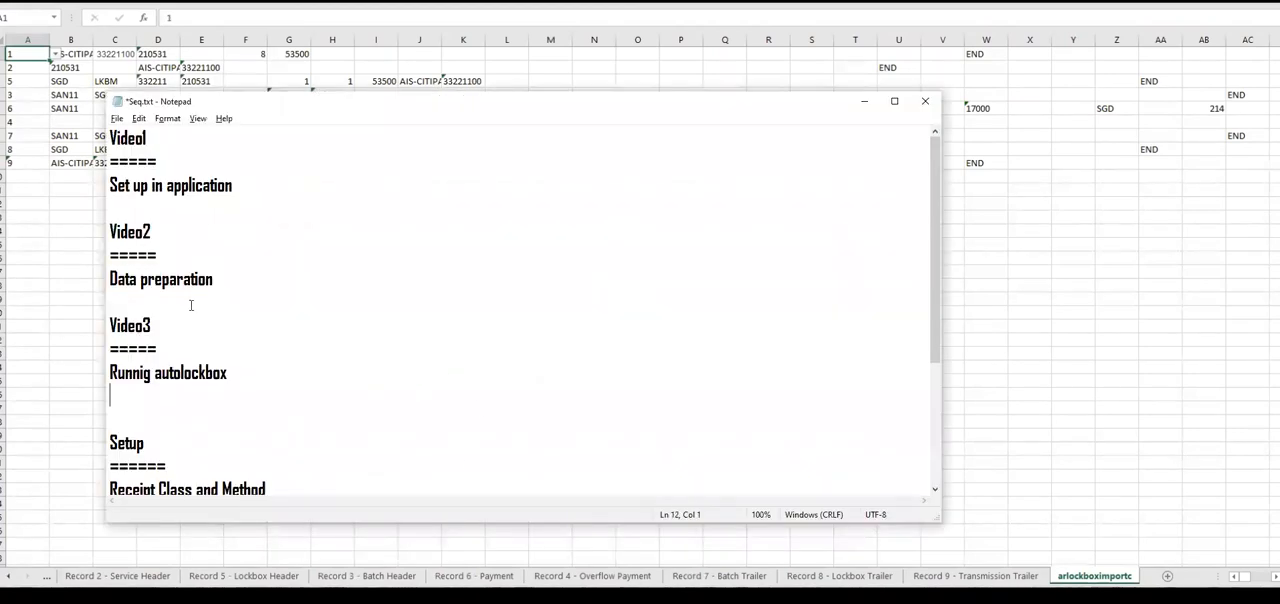
{"action": "left_click_drag", "start_coordinate": [223, 279], "coordinate": [99, 286]}
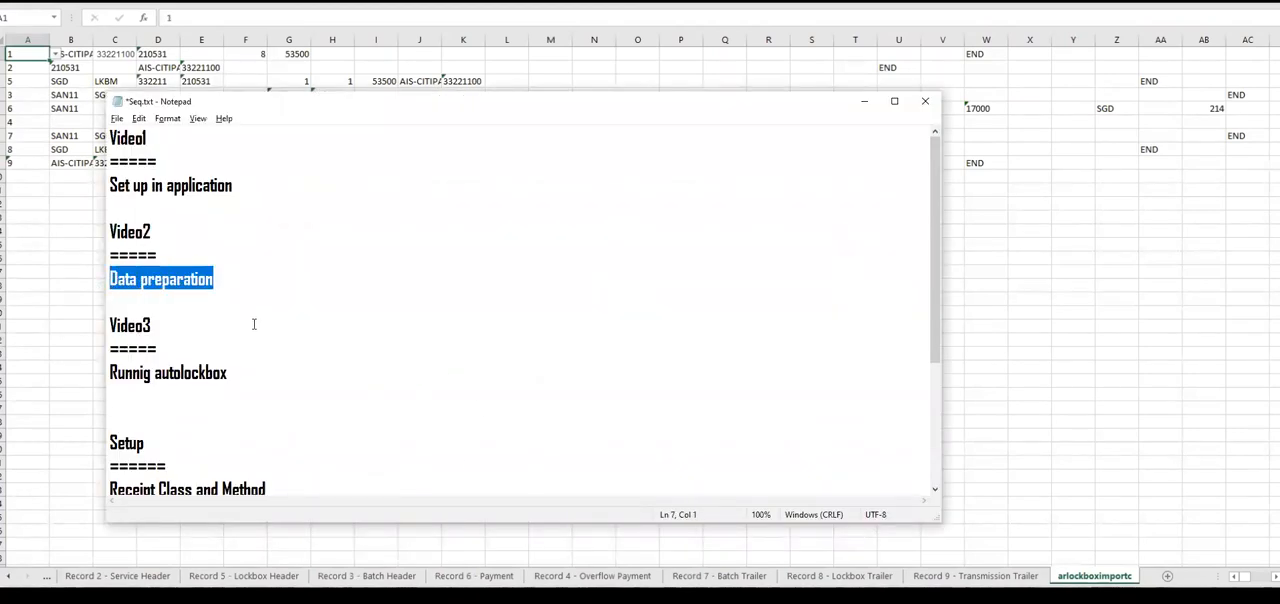
{"action": "left_click", "coordinate": [254, 324]}
{"action": "left_click_drag", "start_coordinate": [123, 307], "coordinate": [104, 325]}
{"action": "left_click", "coordinate": [311, 396]}
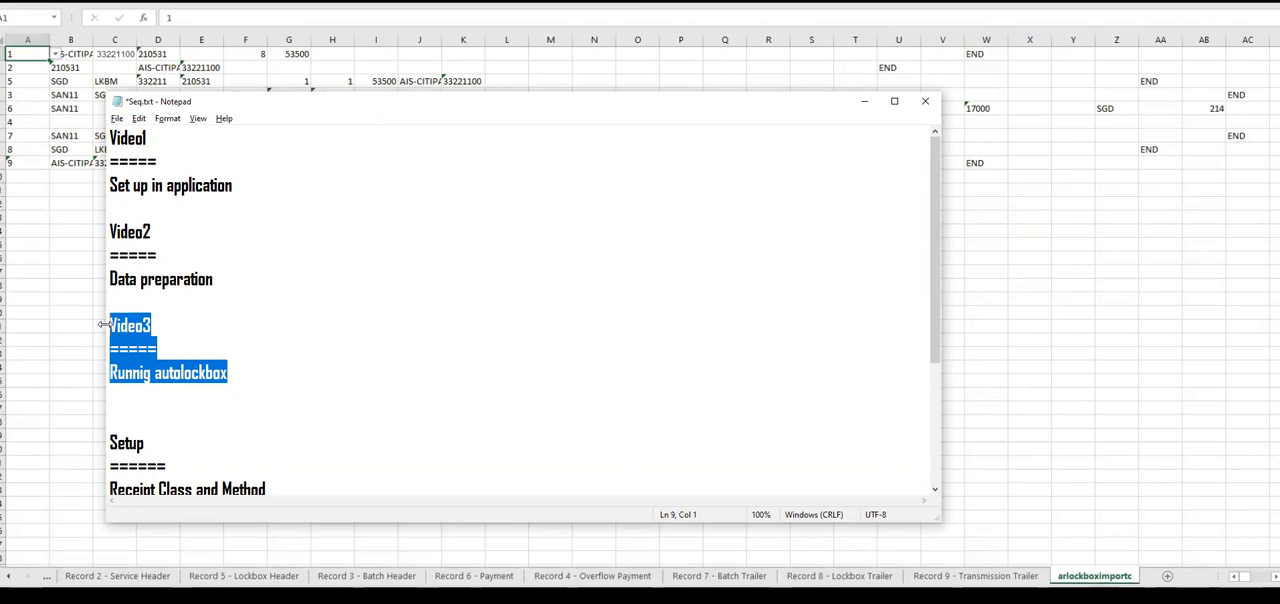